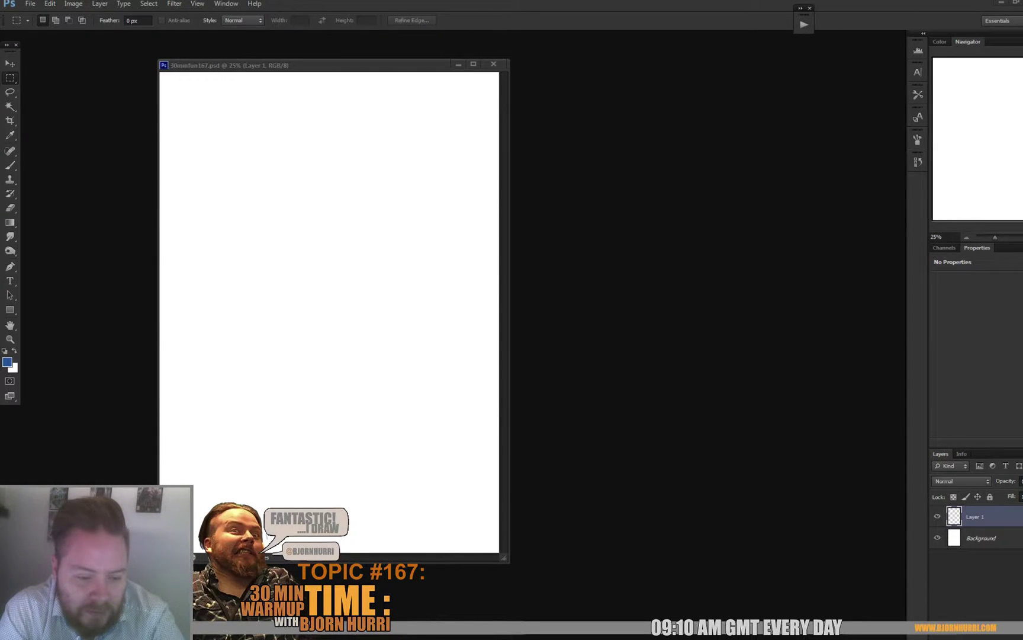
Check the roll in the 3D Dice Roller browser window, and close that window.
drag(0, 107, 491, 50)
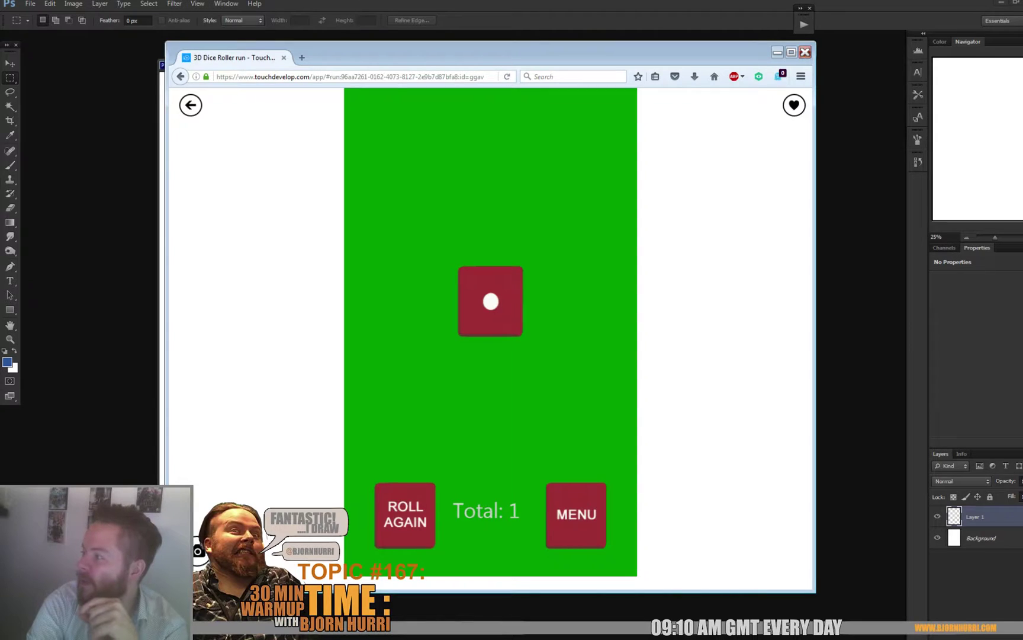
click(805, 52)
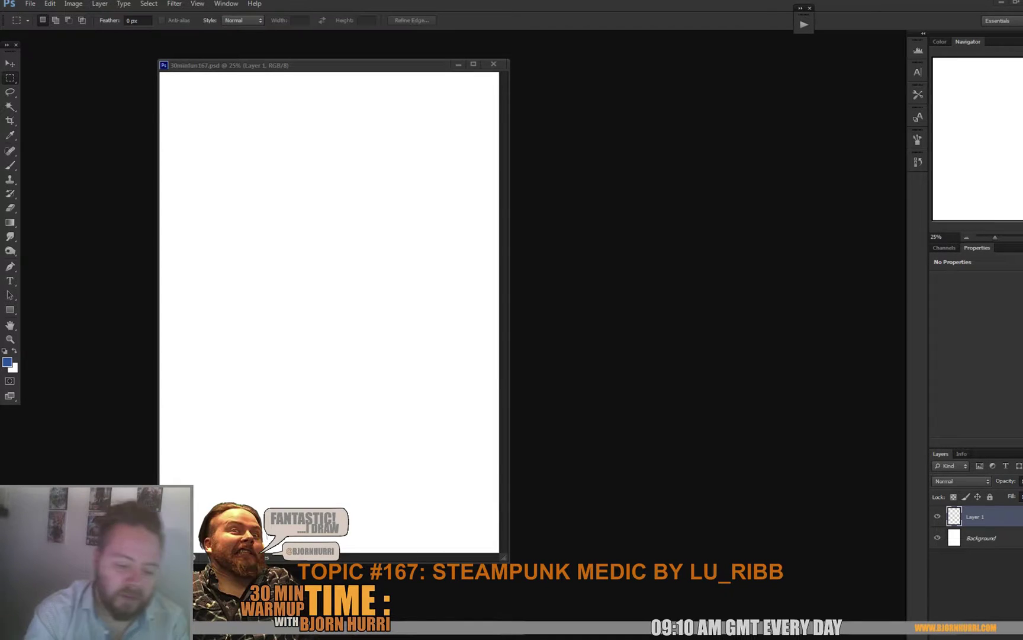
Replace the stream's topic caption with "MANTIS WEARING TOO BIG COAT BY" followed by the submitter's name.
key(ctrl+a)
text(MAN)
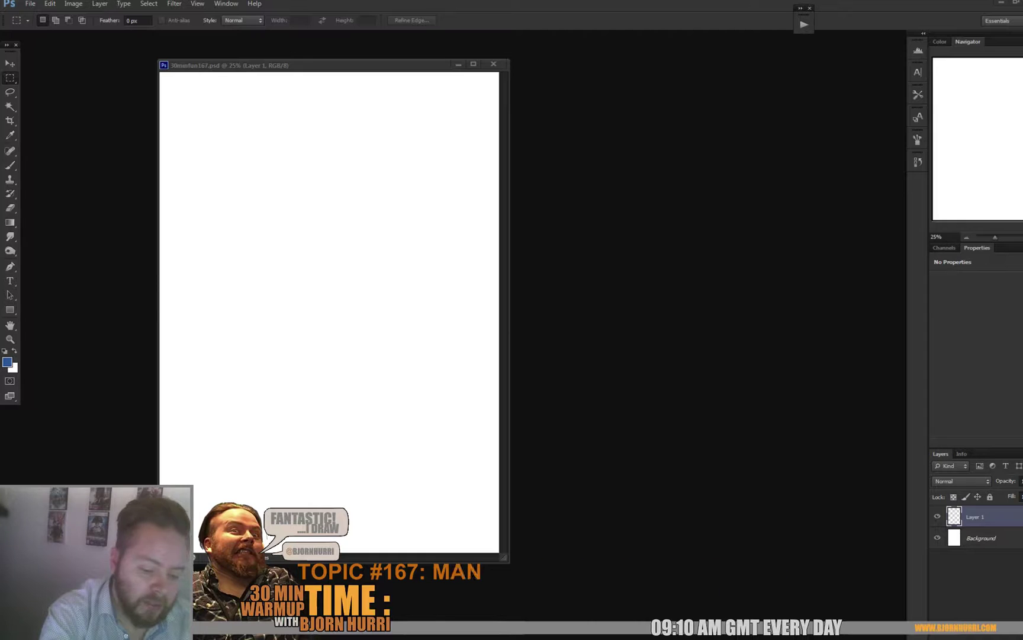
text(TIS WEARING)
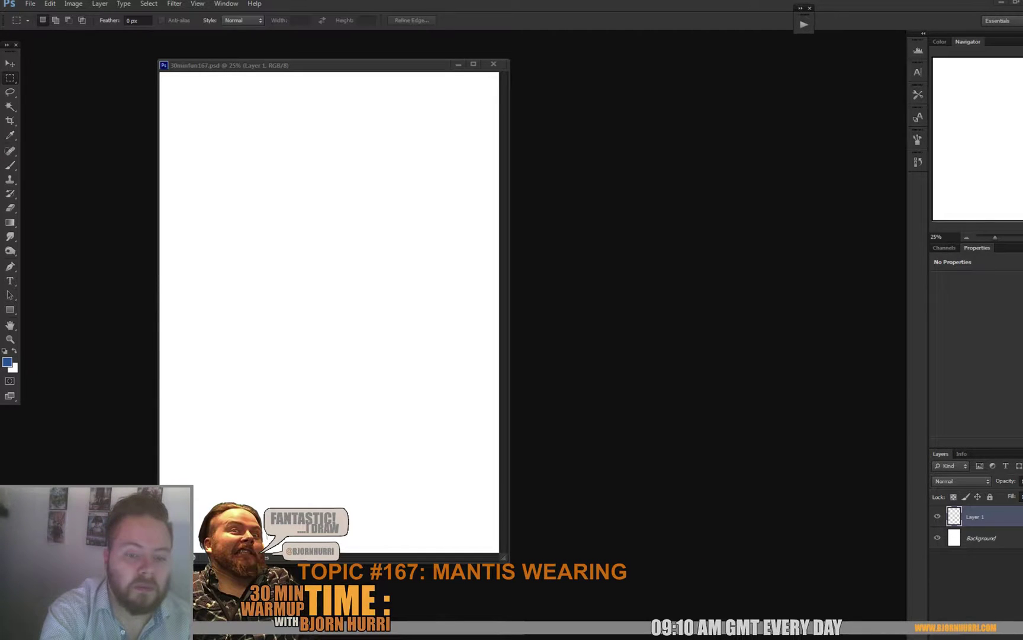
text( TOO BIG COAT)
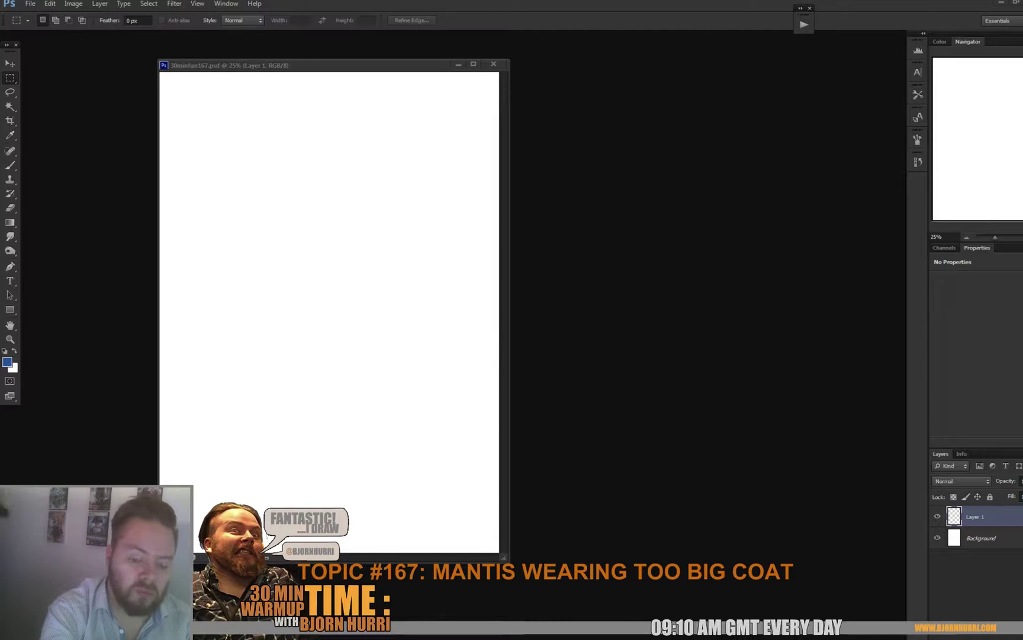
text( BY SCHMAISE)
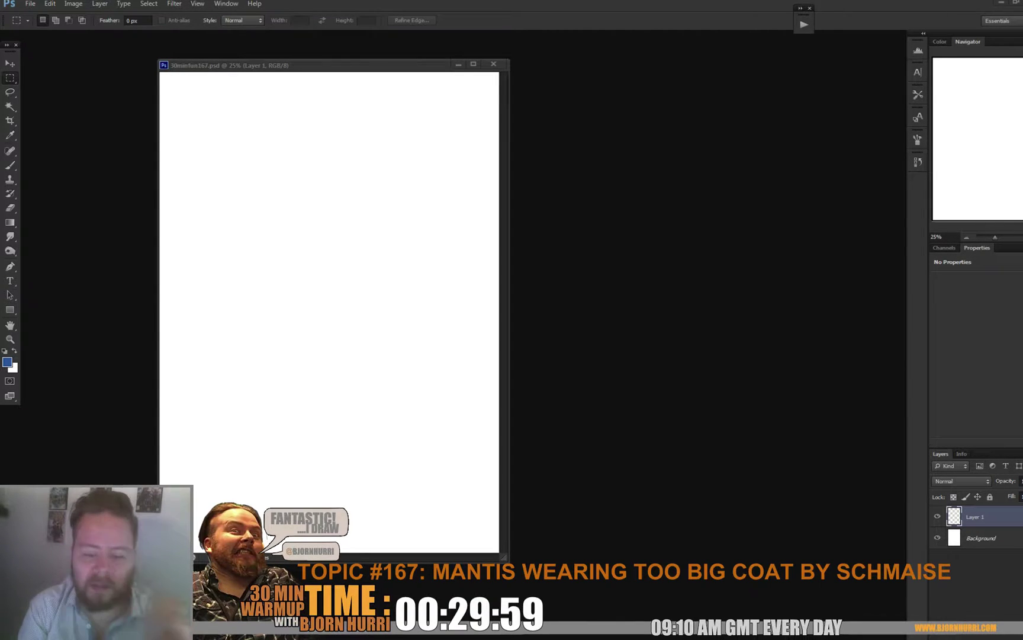
Set the background colour to muted blue 38475e and fill the Background layer with it.
key(x)
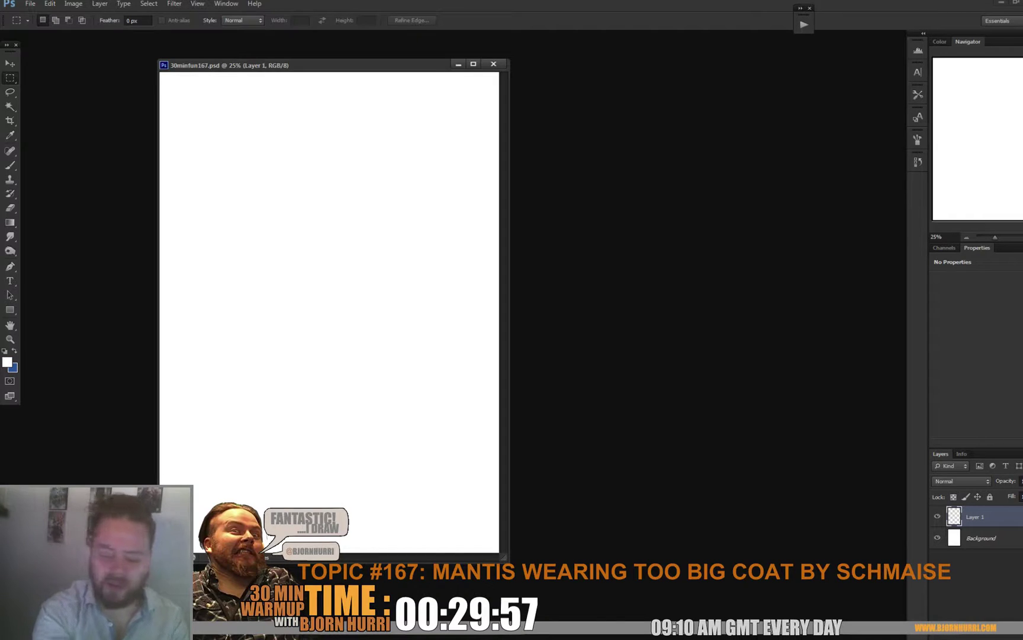
click(12, 367)
drag(707, 437, 692, 446)
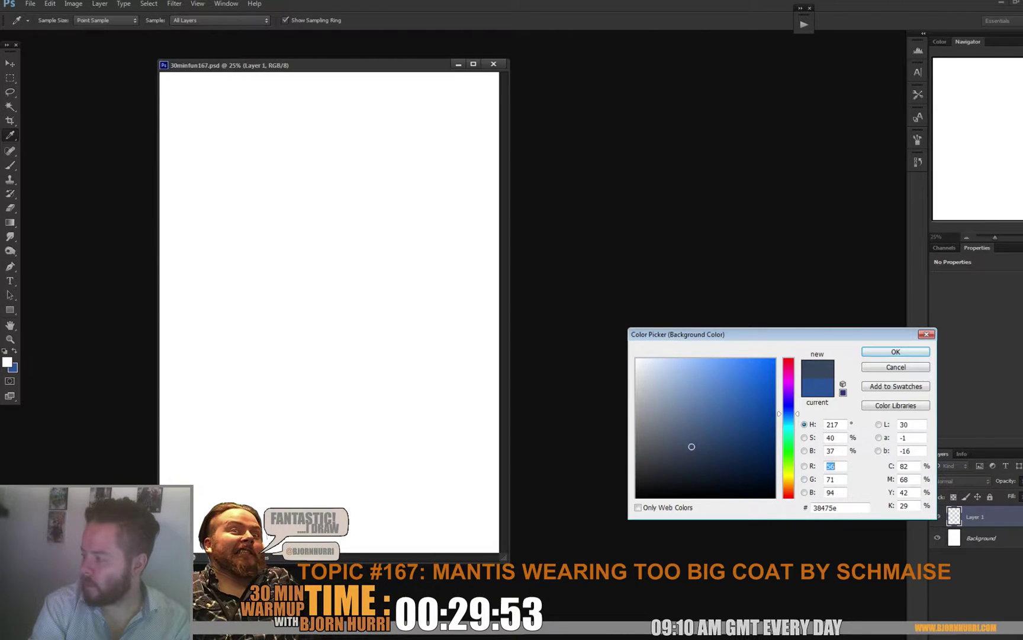
key(Return)
key(m)
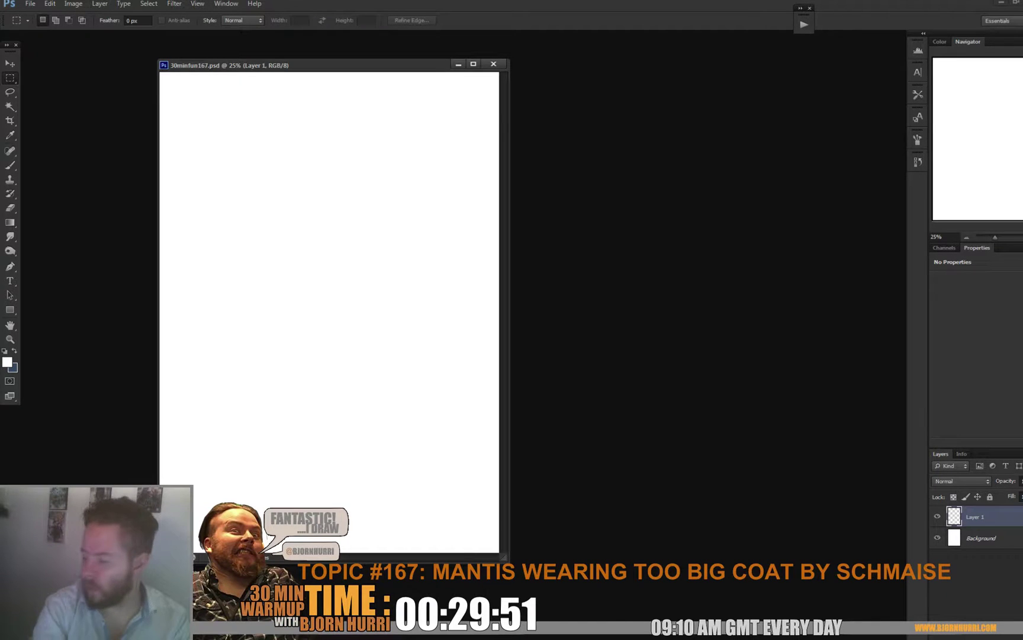
click(978, 536)
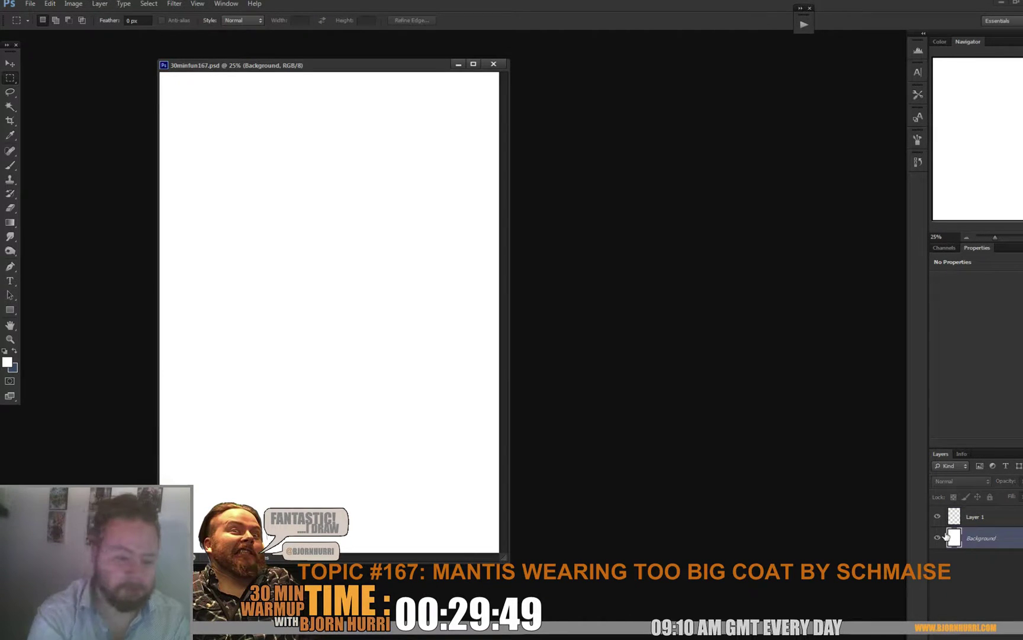
key(ctrl+BackSpace)
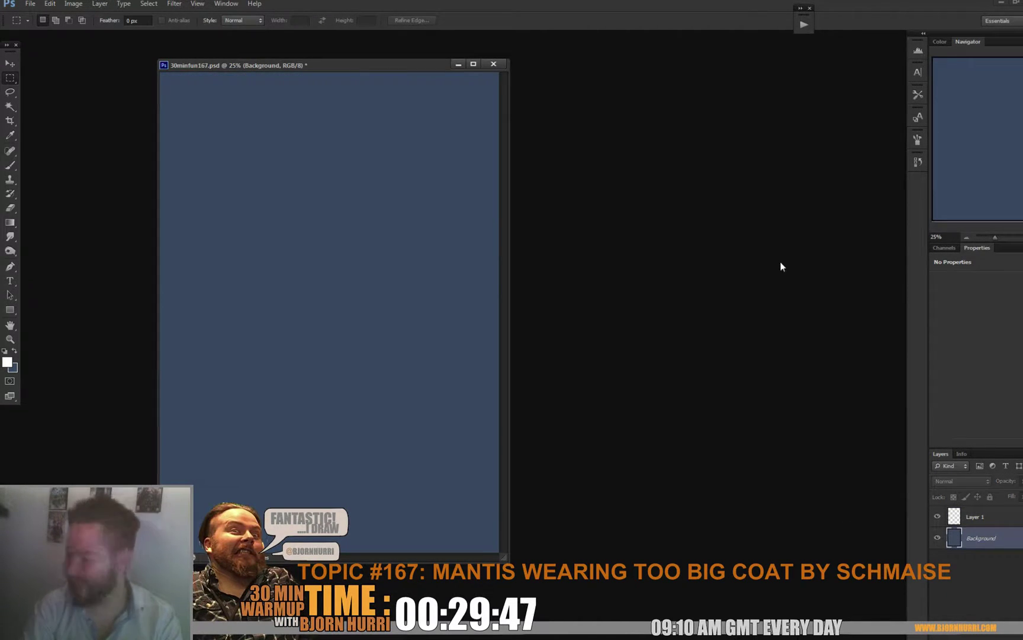
Switch the document to the full-screen display that keeps the menus, and centre the canvas.
drag(396, 67, 486, 69)
key(f)
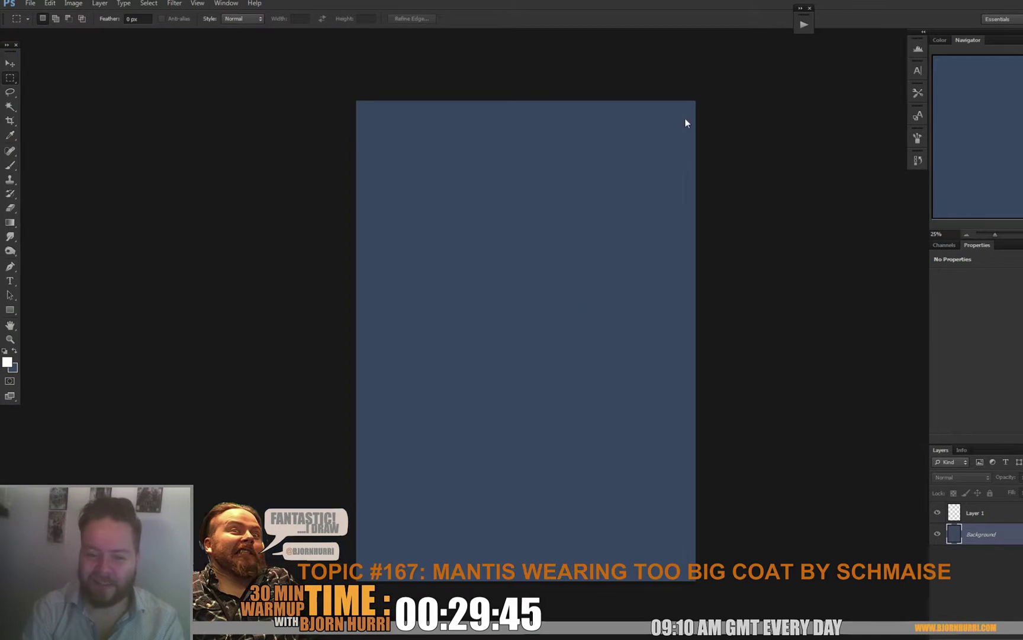
drag(713, 301, 716, 282)
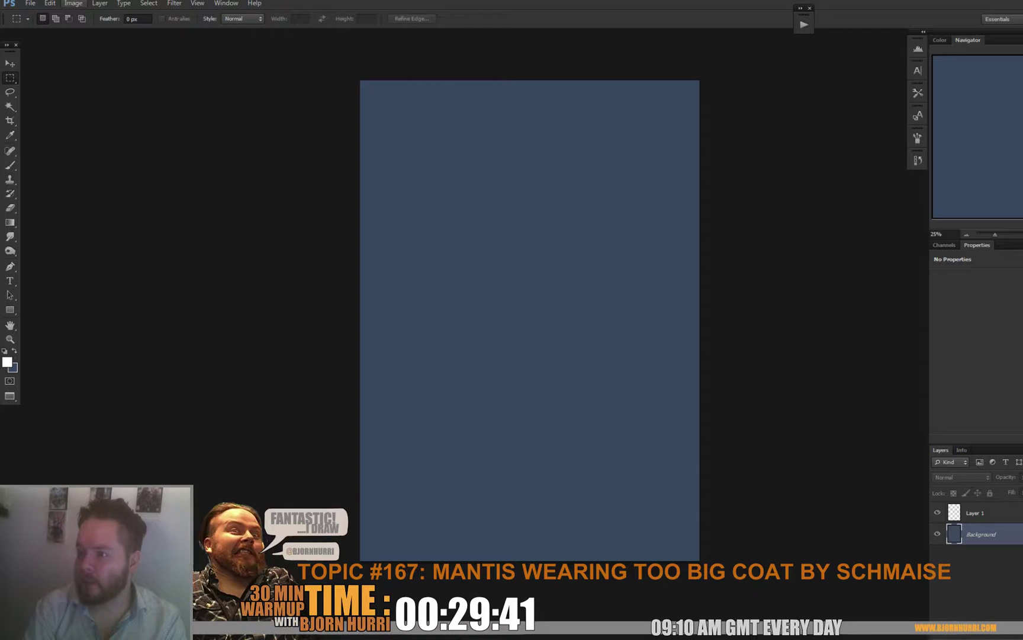
click(74, 4)
mouse_move(119, 103)
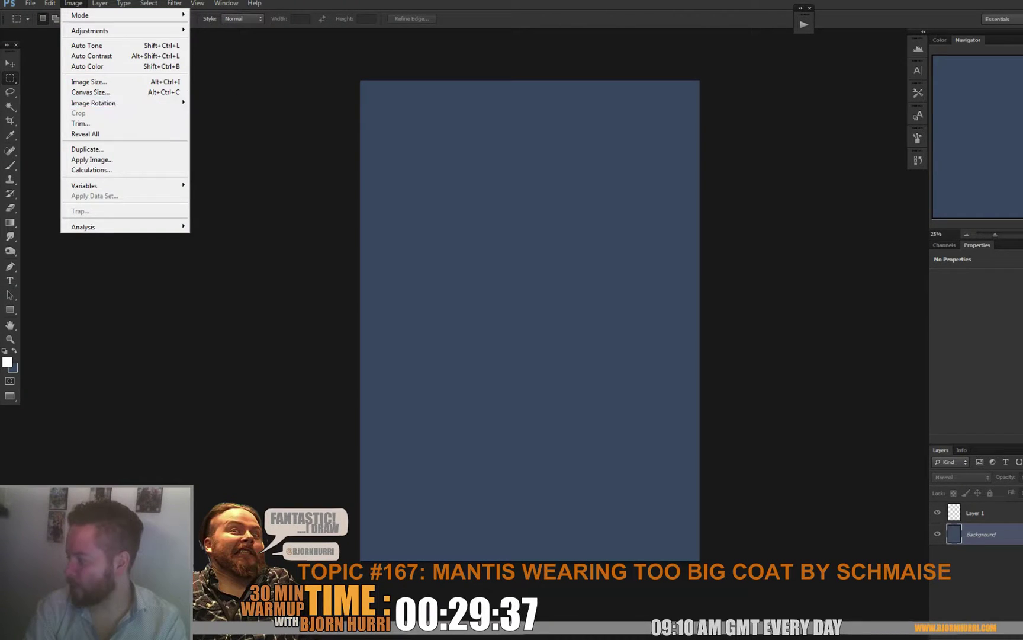
Make Layer 1 active, save the document and exit the program.
click(983, 512)
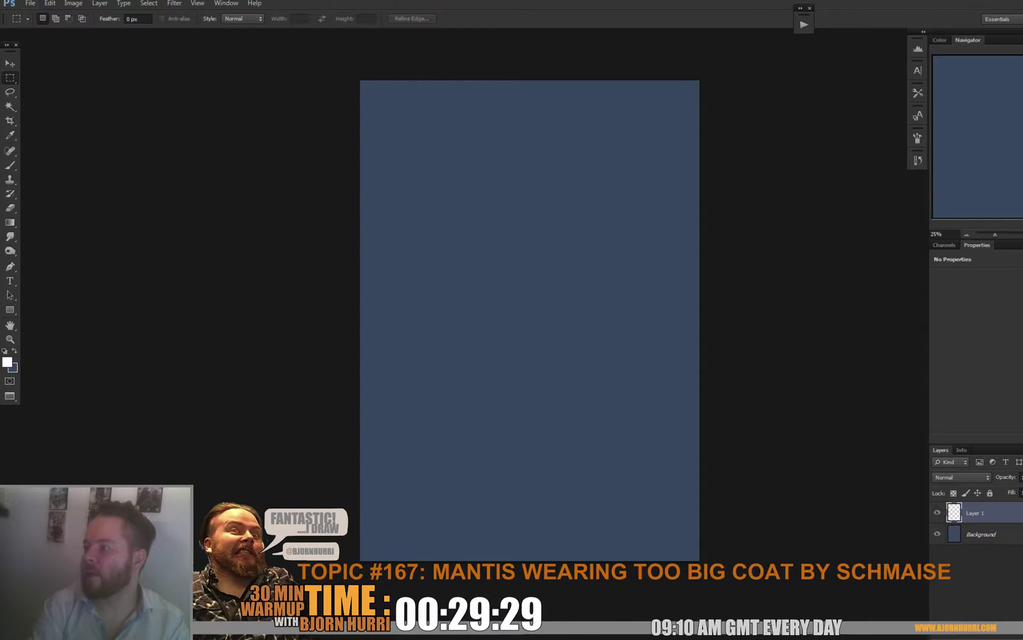
click(30, 3)
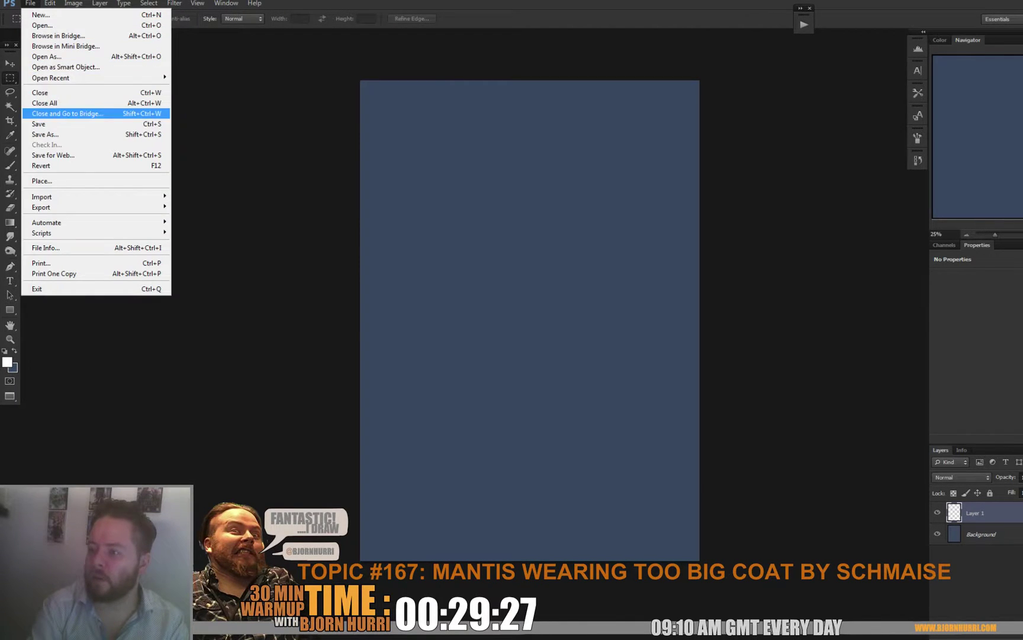
click(62, 125)
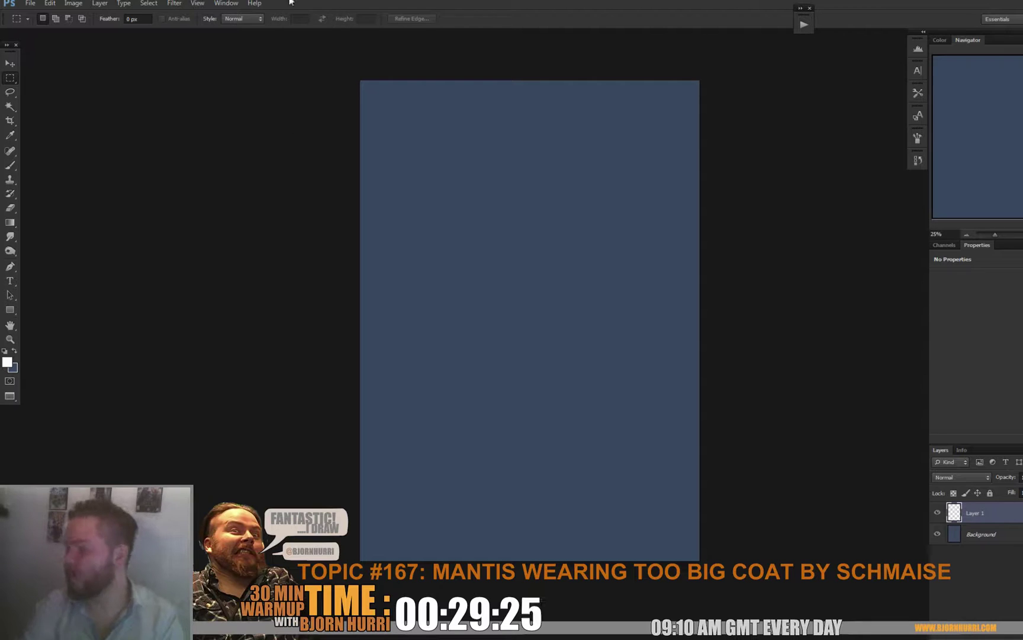
click(30, 3)
click(62, 287)
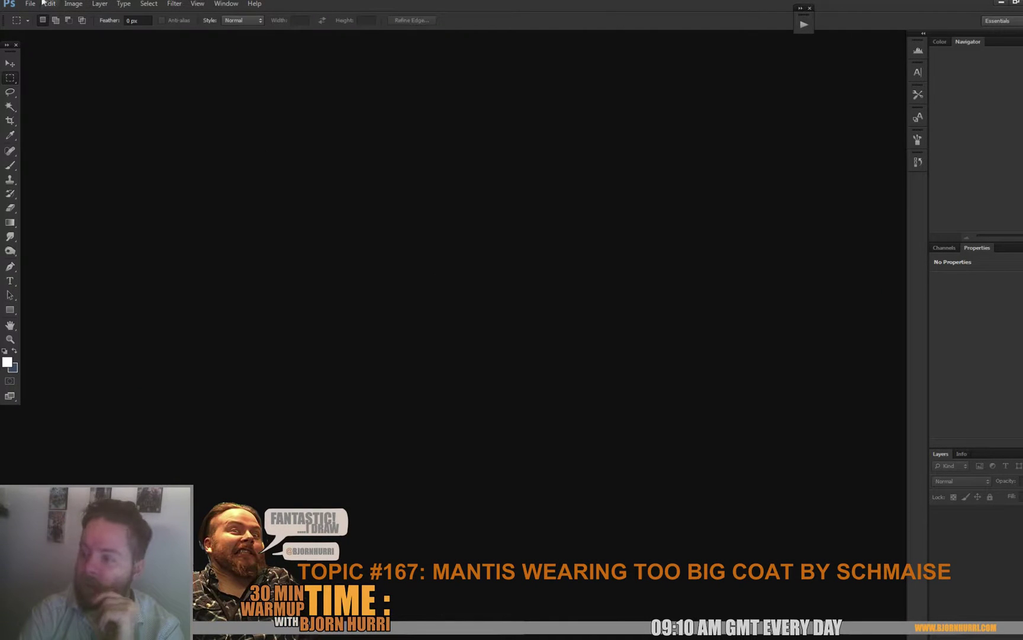
Reopen the recent file 30minfun167.psd.
click(30, 4)
mouse_move(68, 80)
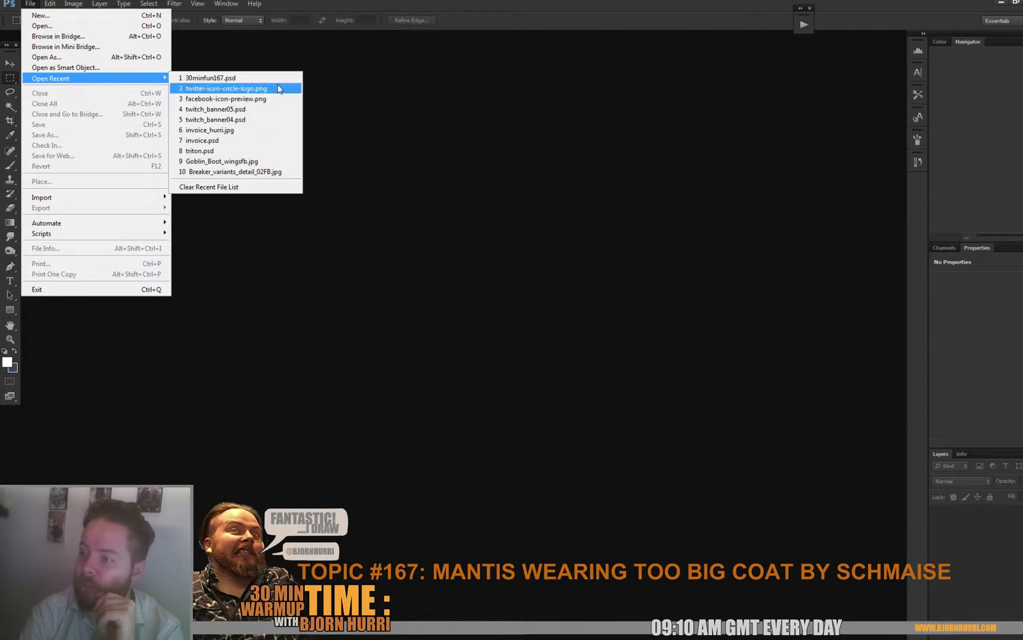
click(250, 79)
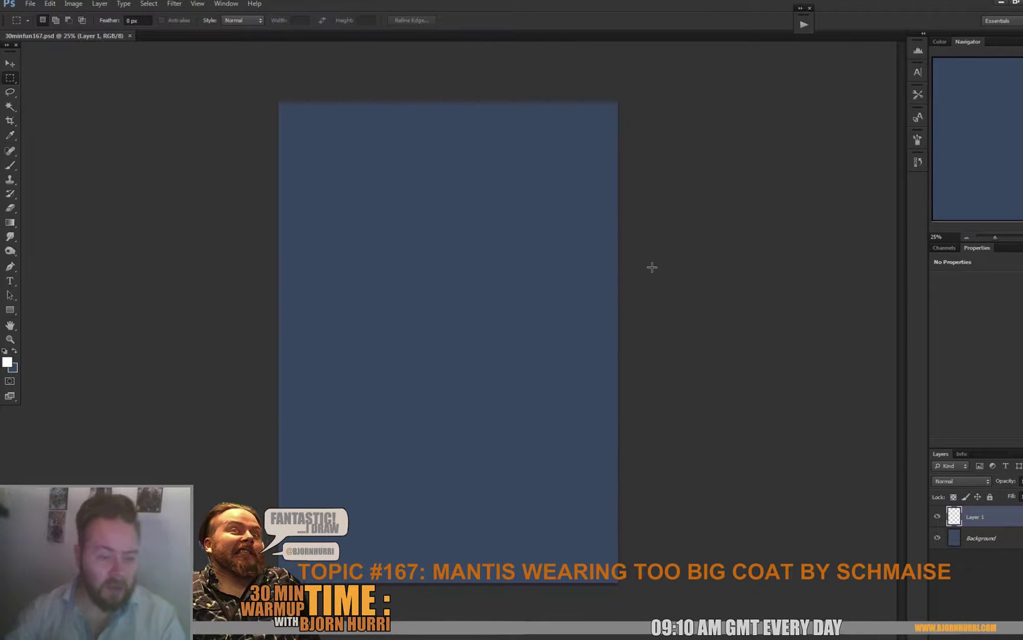
Choose a square textured brush at 135 px and rough in the mantis's head in white on Layer 1.
key(b)
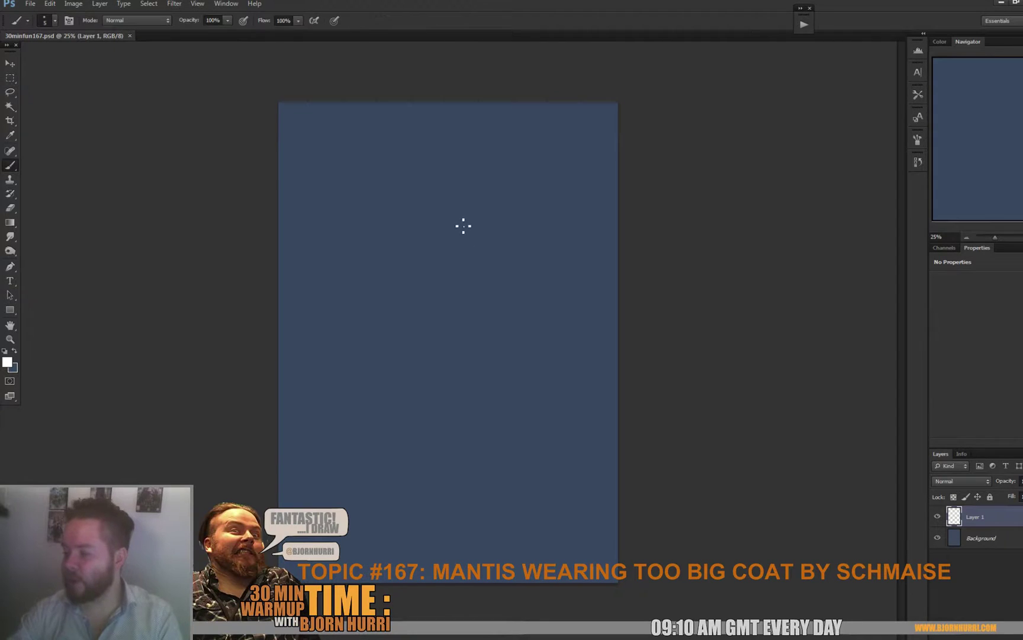
right_click(462, 226)
click(474, 306)
drag(511, 239, 532, 239)
mouse_move(365, 164)
mouse_down()
mouse_move(413, 143)
mouse_move(389, 165)
mouse_move(372, 159)
mouse_move(410, 153)
mouse_move(386, 186)
mouse_up()
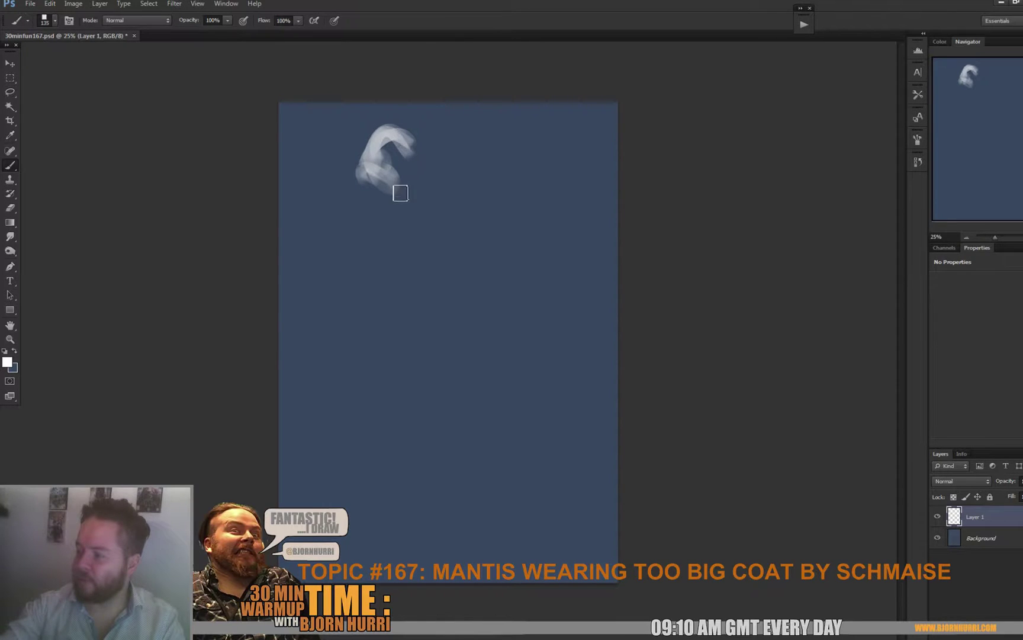
Sketch the mantis's shoulders, torso, raised and folded forelegs and the sweeping coat line with loose white strokes.
drag(453, 227, 460, 260)
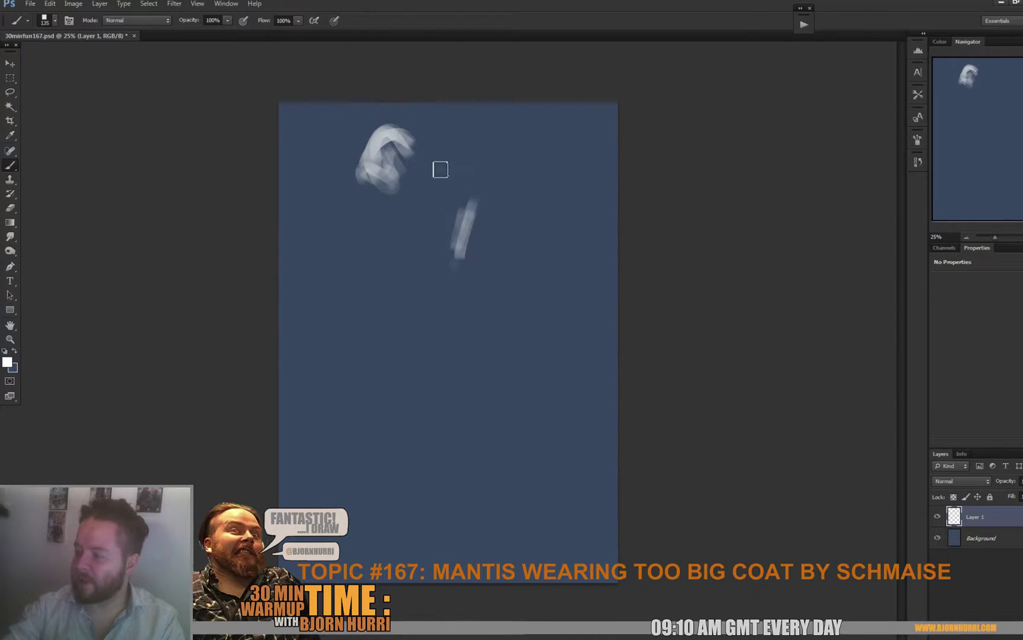
drag(395, 281, 456, 334)
mouse_move(341, 219)
mouse_down()
mouse_move(346, 272)
mouse_move(320, 295)
mouse_move(322, 280)
mouse_move(333, 335)
mouse_move(357, 362)
mouse_move(298, 268)
mouse_move(390, 372)
mouse_move(313, 276)
mouse_move(371, 280)
mouse_move(379, 204)
mouse_move(446, 179)
mouse_move(488, 132)
mouse_move(481, 114)
mouse_move(511, 216)
mouse_move(459, 166)
mouse_move(462, 182)
mouse_move(409, 198)
mouse_up()
mouse_move(393, 247)
mouse_down()
mouse_move(389, 217)
mouse_move(370, 228)
mouse_move(449, 172)
mouse_move(435, 205)
mouse_move(468, 231)
mouse_move(472, 207)
mouse_move(544, 266)
mouse_move(617, 383)
mouse_up()
mouse_move(547, 260)
mouse_down()
mouse_move(618, 386)
mouse_move(556, 270)
mouse_move(624, 353)
mouse_up()
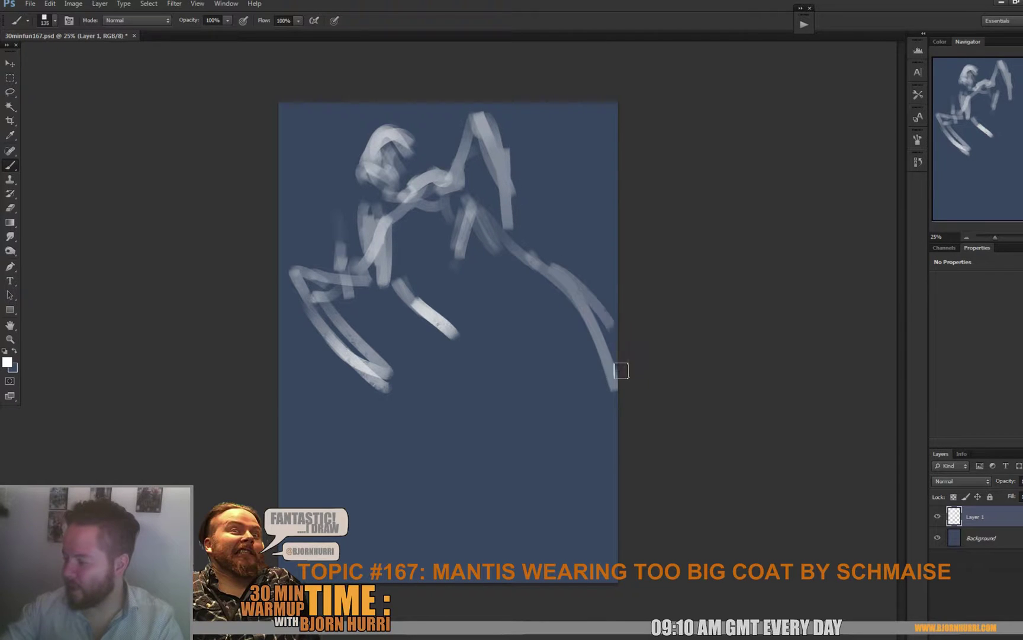
drag(379, 270, 388, 503)
Enlarge the brush to 339 px and block in the curving lower body and coat edge with translucent white strokes.
right_click(453, 431)
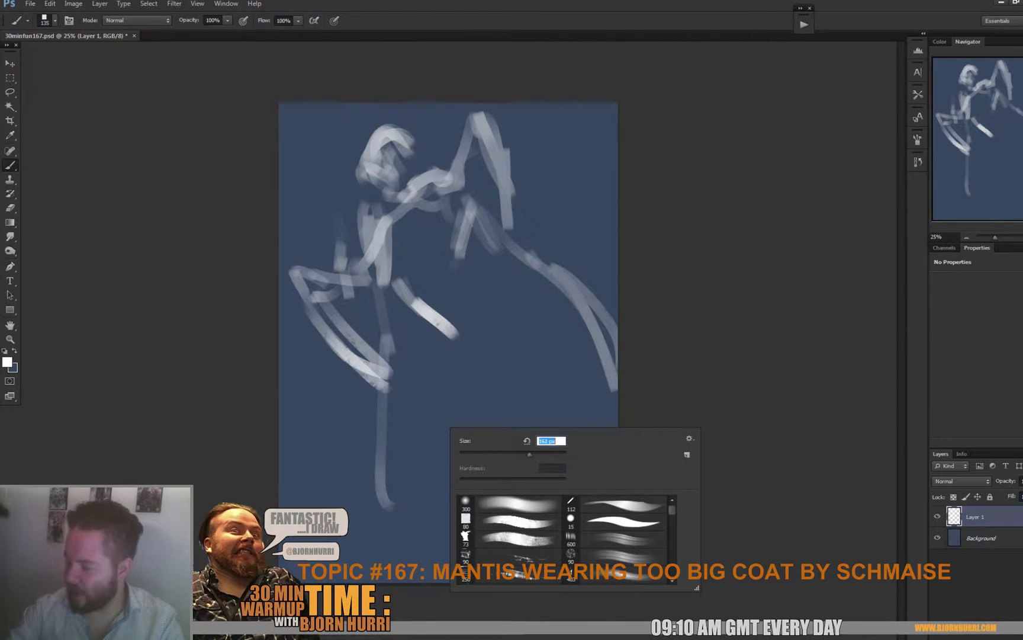
drag(373, 321, 360, 398)
mouse_move(330, 494)
mouse_down()
mouse_move(319, 470)
mouse_move(361, 379)
mouse_up()
mouse_move(361, 379)
mouse_down()
mouse_move(309, 503)
mouse_move(393, 404)
mouse_up()
drag(398, 353, 383, 386)
drag(557, 320, 615, 379)
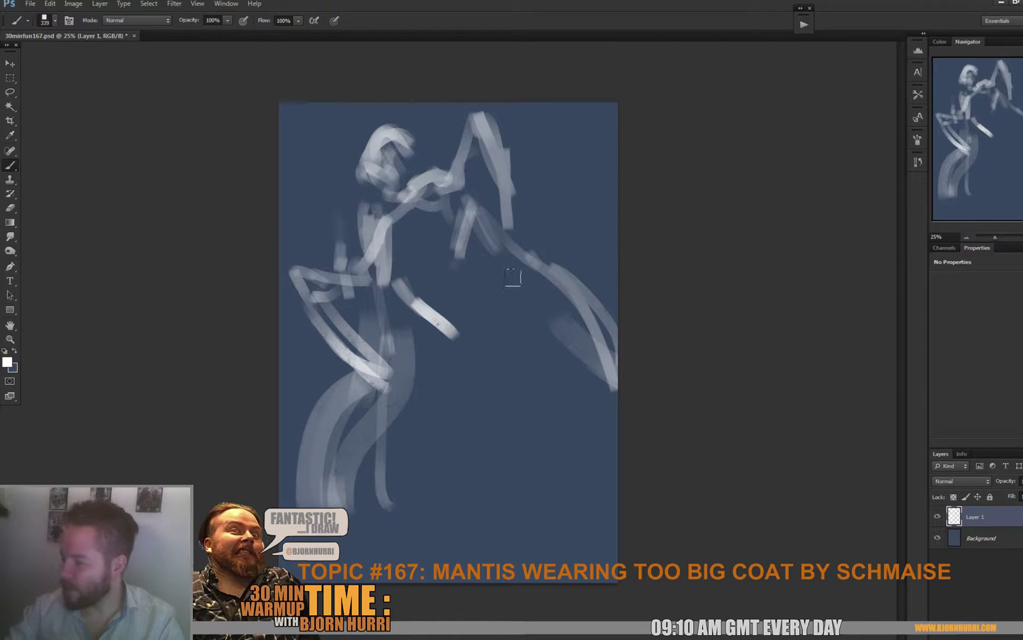
Set the foreground colour to dark blue 222f44 and shade the mantis's face and upper chest.
click(15, 351)
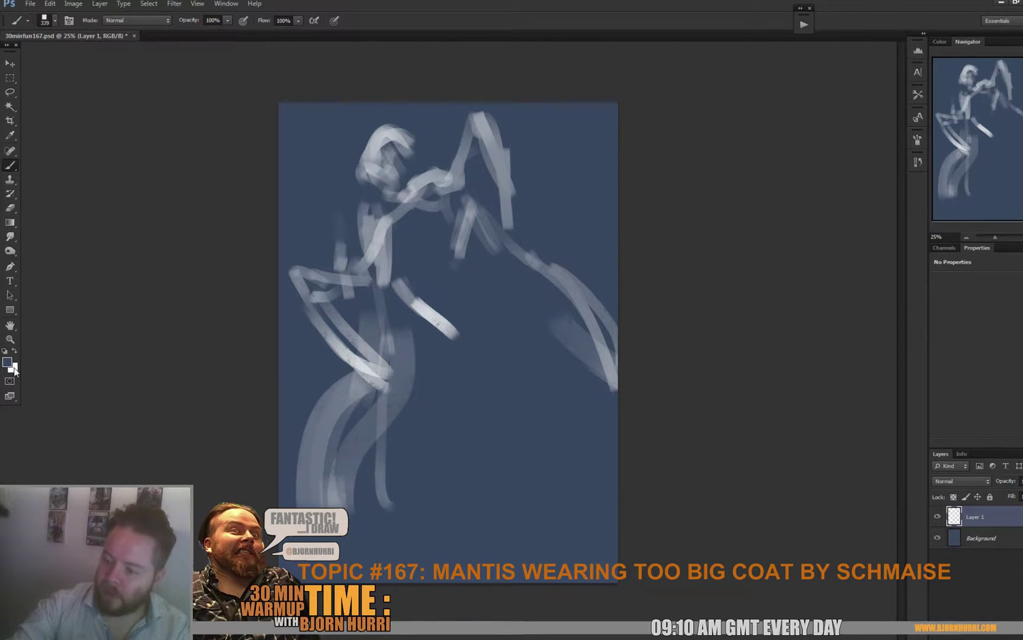
click(12, 367)
key(Escape)
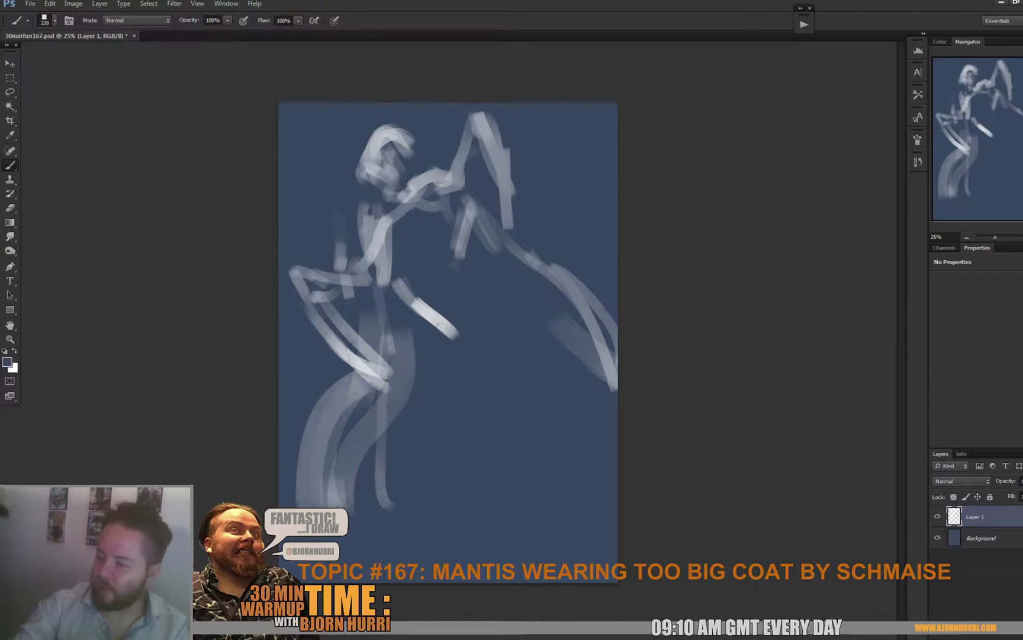
click(7, 362)
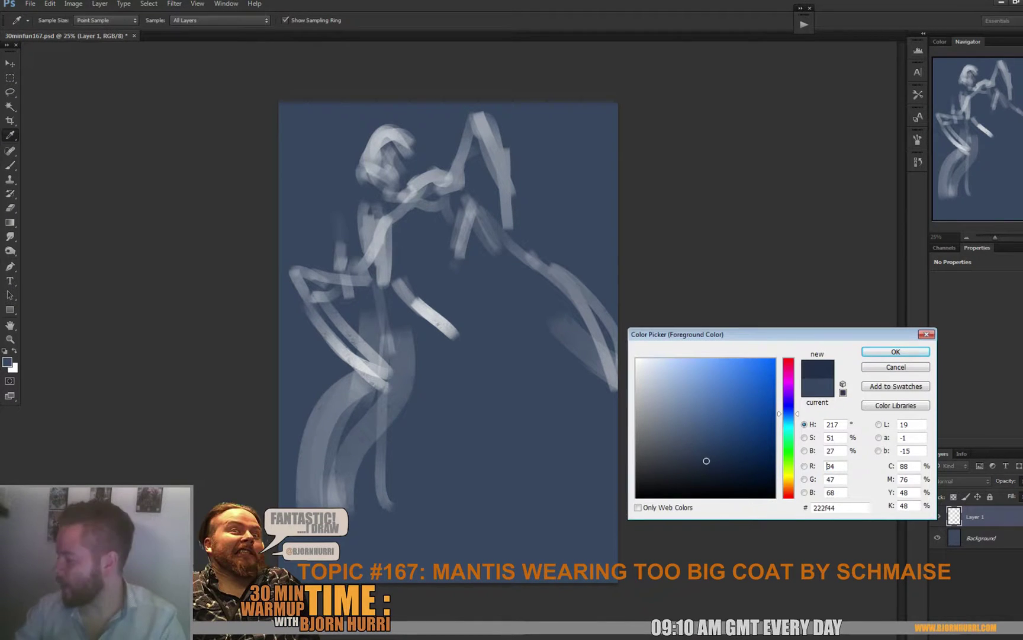
click(896, 352)
mouse_move(384, 156)
mouse_down()
mouse_move(404, 189)
mouse_move(407, 154)
mouse_up()
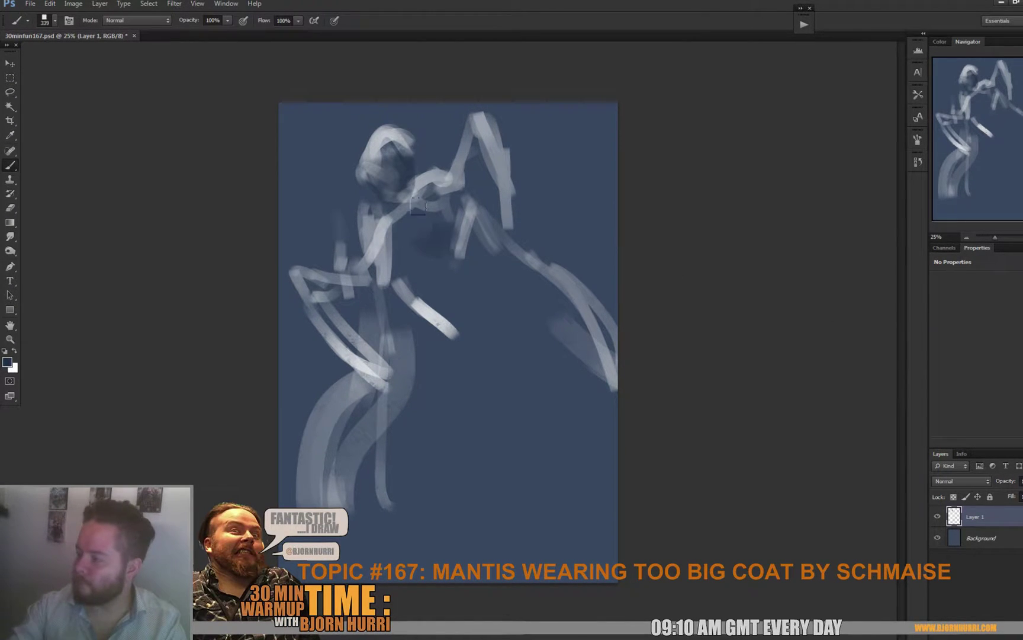
drag(427, 232, 455, 183)
Reduce the brush size and paint dark blue strokes along the inner edges of the raised foreleg.
right_click(519, 200)
click(560, 224)
drag(475, 135, 508, 227)
drag(495, 156, 507, 230)
drag(463, 155, 449, 218)
Block in the large coat silhouette in sampled dark blues with a 473 px brush.
right_click(462, 241)
click(562, 264)
mouse_move(379, 145)
mouse_down()
mouse_move(440, 261)
mouse_move(476, 246)
mouse_move(457, 225)
mouse_move(451, 244)
mouse_move(482, 261)
mouse_move(498, 245)
mouse_move(596, 350)
mouse_move(598, 447)
mouse_move(473, 445)
mouse_move(391, 474)
mouse_move(353, 424)
mouse_move(350, 432)
mouse_up()
key(ctrl+z)
right_click(456, 269)
text(473)
key(Return)
alt+click(466, 217)
alt+click(425, 250)
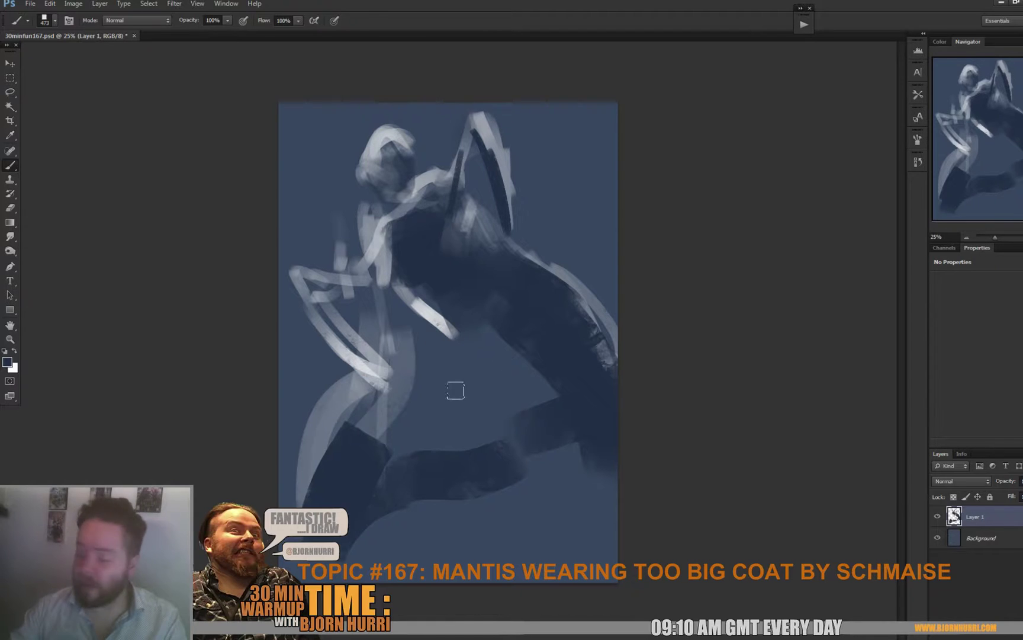
mouse_move(388, 391)
mouse_down()
mouse_move(418, 411)
mouse_move(459, 411)
mouse_move(483, 340)
mouse_move(468, 408)
mouse_move(577, 387)
mouse_move(623, 358)
mouse_move(631, 431)
mouse_move(571, 405)
mouse_move(422, 462)
mouse_move(465, 405)
mouse_move(458, 347)
mouse_move(359, 400)
mouse_move(326, 374)
mouse_move(367, 411)
mouse_move(384, 332)
mouse_move(377, 293)
mouse_move(407, 365)
mouse_move(358, 382)
mouse_move(365, 386)
mouse_move(322, 425)
mouse_move(304, 507)
mouse_up()
Refine the dark coat around the waist and below the folded foreleg with a 116 px brush and sampled blues.
right_click(439, 335)
text(116)
key(Return)
alt+click(332, 409)
alt+click(370, 468)
drag(402, 411, 369, 394)
drag(387, 353, 405, 354)
Repaint the folded foreleg in a sampled light grey and darken the underside of its upper segment.
alt+click(375, 368)
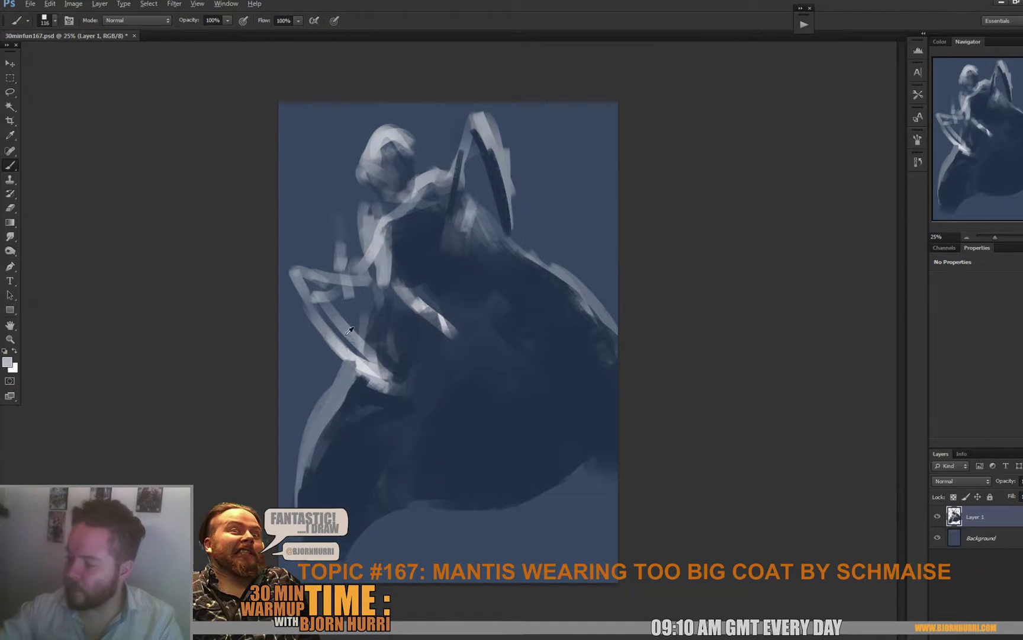
drag(306, 274, 367, 370)
mouse_move(319, 292)
mouse_down()
mouse_move(386, 294)
mouse_move(388, 283)
mouse_move(385, 293)
mouse_move(333, 293)
mouse_move(382, 295)
mouse_up()
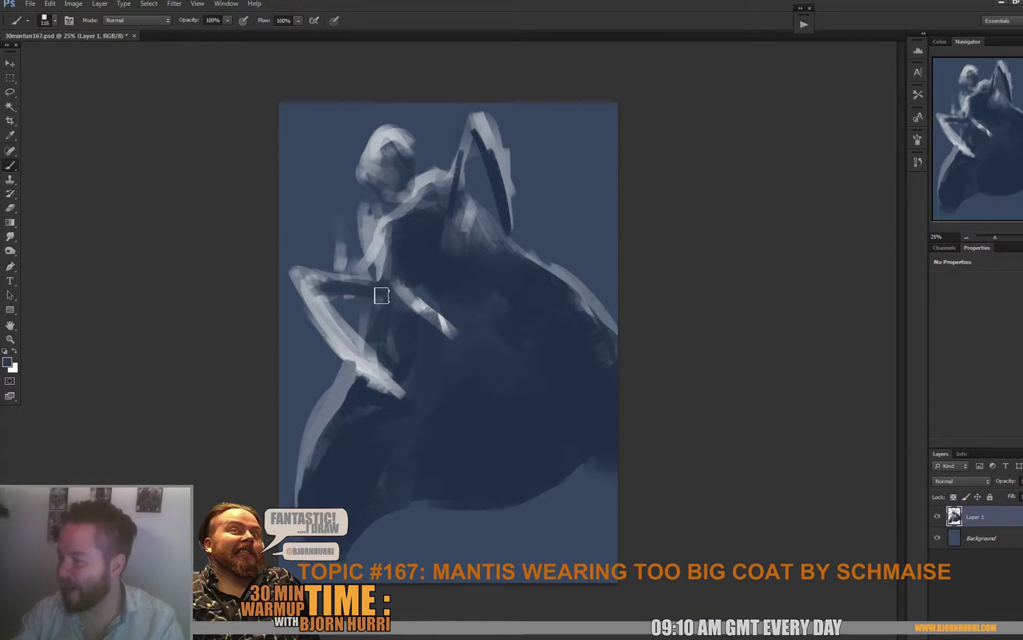
mouse_move(298, 282)
mouse_down()
mouse_move(318, 320)
mouse_move(311, 308)
mouse_up()
Reduce the brush to 47 px and smooth the folded foreleg's outer edge with light greys sampled from it.
alt+click(313, 299)
right_click(350, 319)
click(382, 348)
key(Return)
alt+click(300, 277)
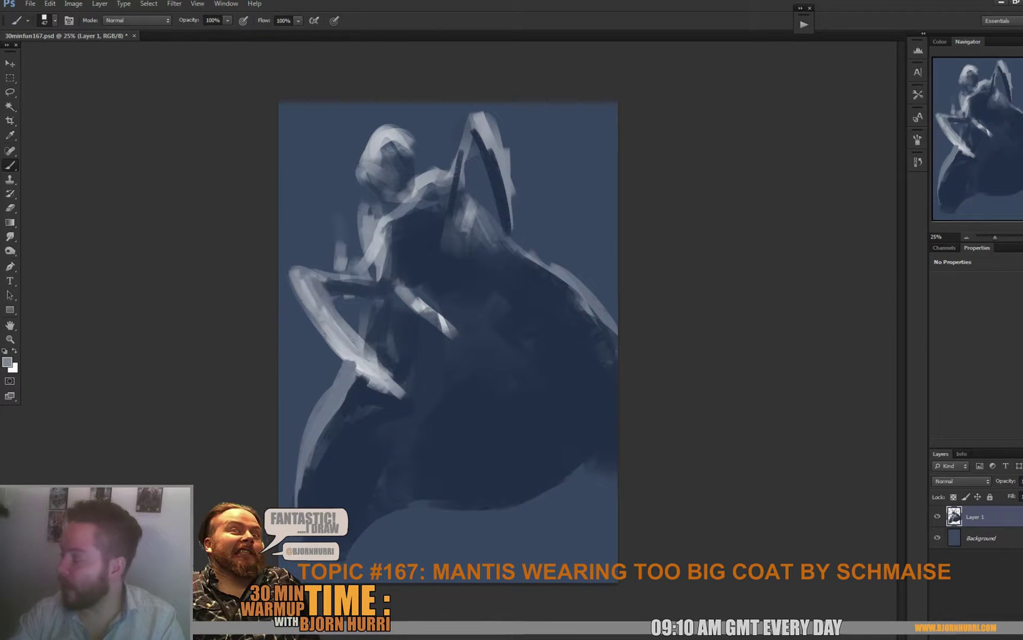
alt+click(307, 295)
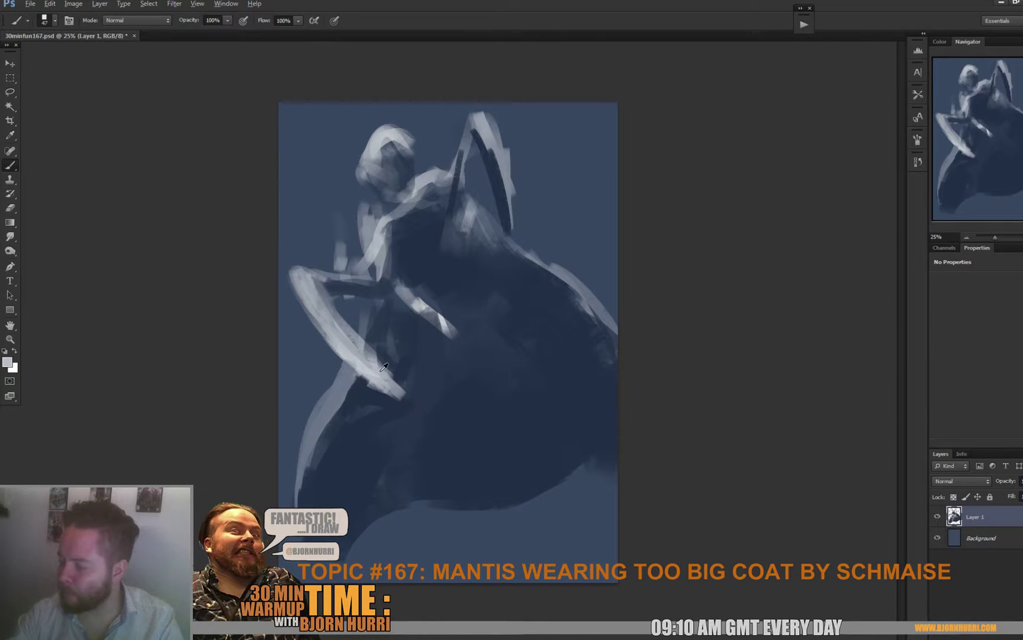
Smooth the lower segment of the folded foreleg along its length with light and mid greys sampled from it.
drag(306, 290, 343, 355)
alt+click(357, 339)
mouse_move(305, 289)
mouse_down()
mouse_move(375, 391)
mouse_move(322, 327)
mouse_move(389, 392)
mouse_up()
alt+click(363, 342)
mouse_move(336, 350)
mouse_down()
mouse_move(397, 408)
mouse_move(341, 308)
mouse_move(356, 367)
mouse_move(403, 400)
mouse_up()
drag(329, 342, 365, 375)
drag(305, 296, 342, 355)
drag(299, 275, 313, 320)
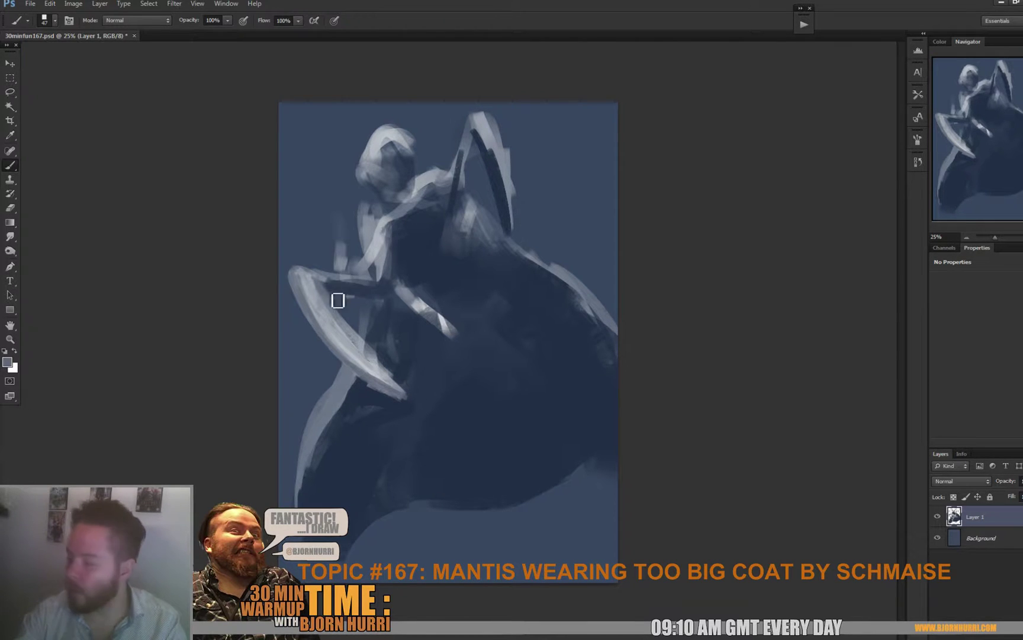
Lengthen the folded foreleg's pointed tip and repaint the underside of its upper segment with sampled greys.
alt+click(336, 274)
alt+click(336, 283)
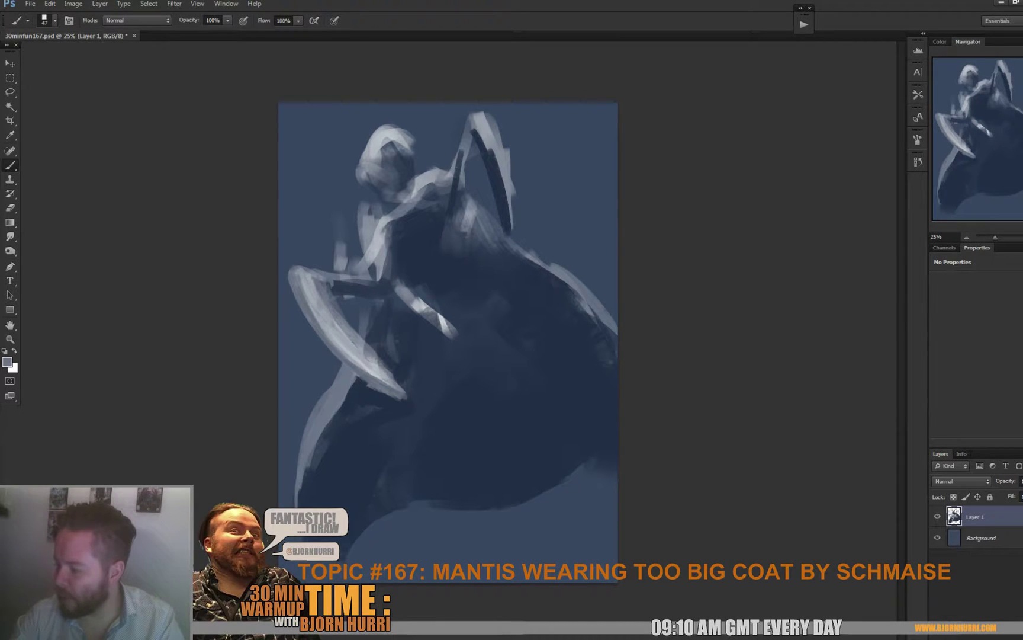
mouse_move(391, 378)
mouse_down()
mouse_move(413, 400)
mouse_move(348, 333)
mouse_move(367, 358)
mouse_up()
alt+click(335, 322)
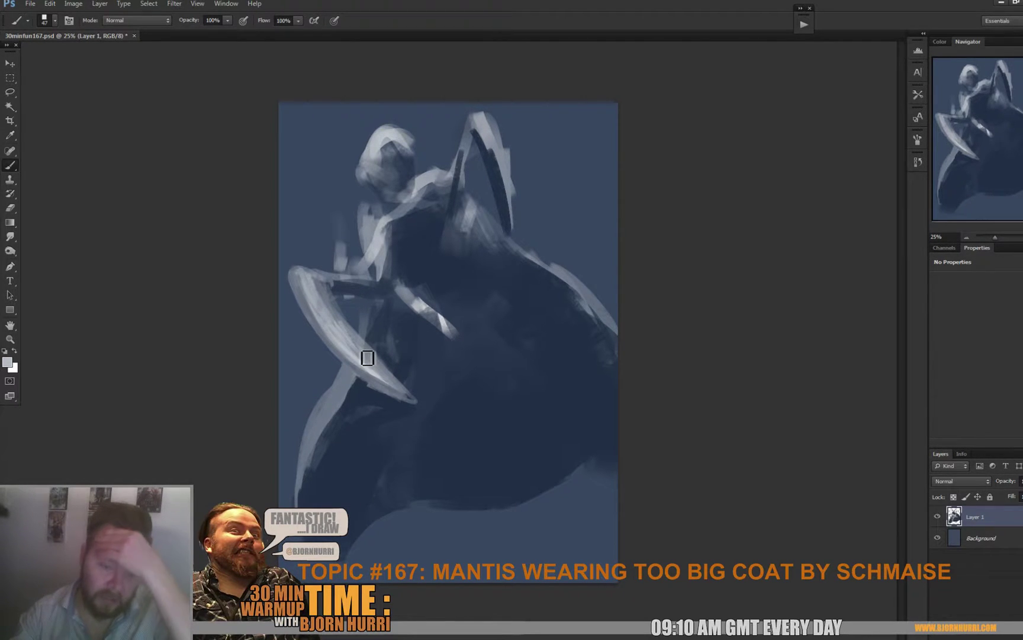
alt+click(320, 276)
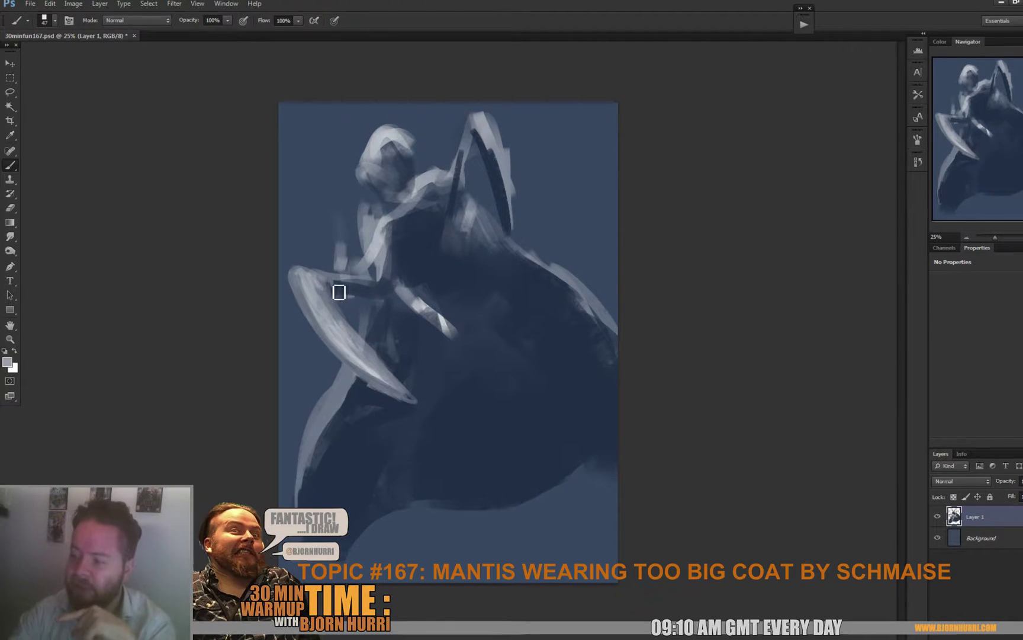
alt+click(335, 281)
mouse_move(368, 290)
mouse_down()
mouse_move(347, 291)
mouse_move(411, 288)
mouse_move(337, 282)
mouse_move(383, 289)
mouse_up()
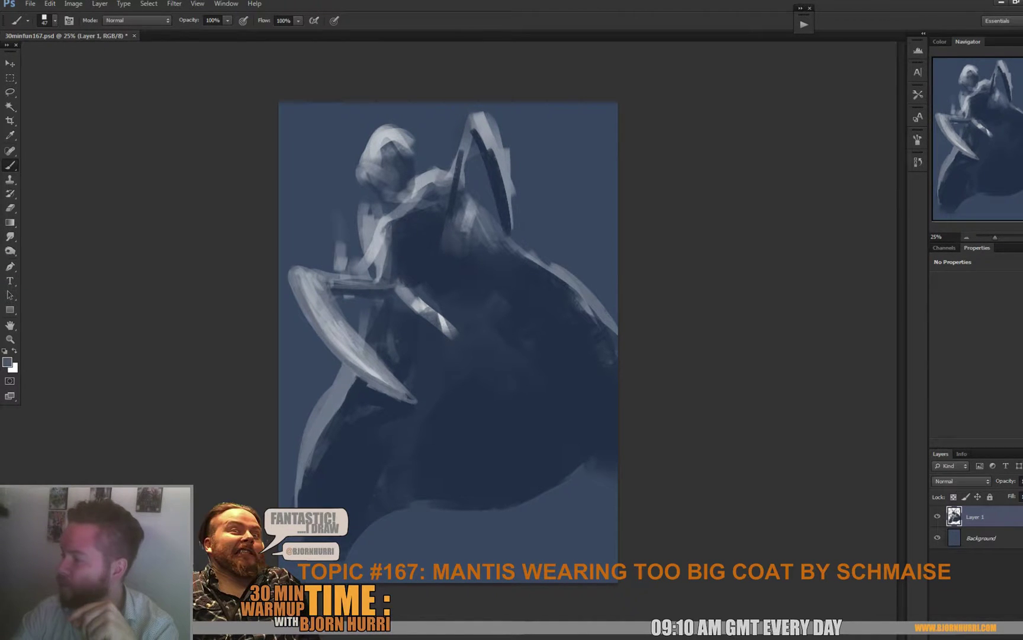
Rework the foreleg's inner joint and the chest's front edge with sampled light greys and a darker blue.
alt+click(378, 254)
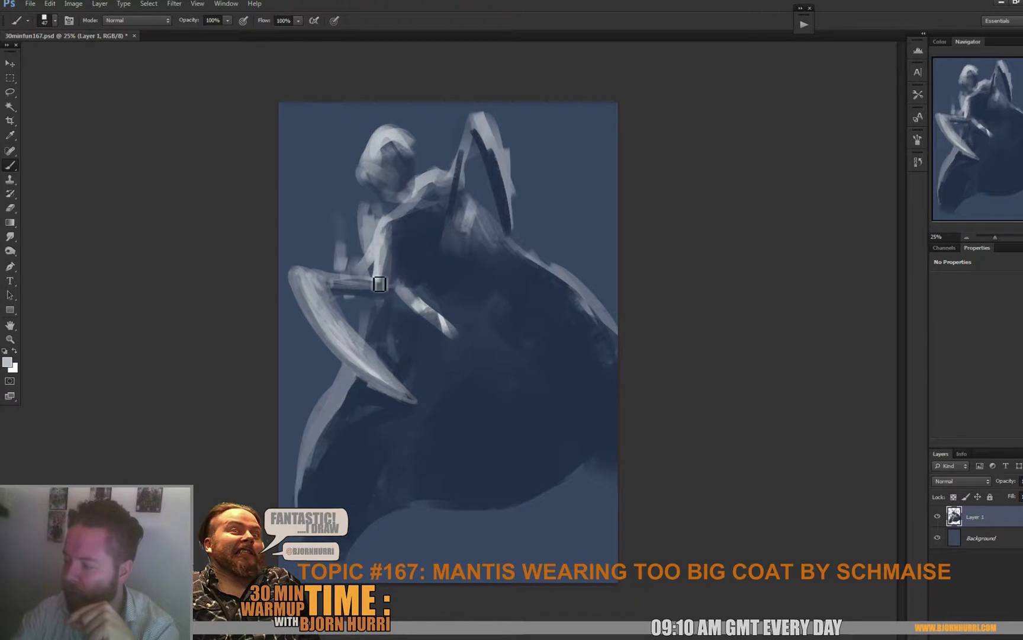
alt+click(365, 242)
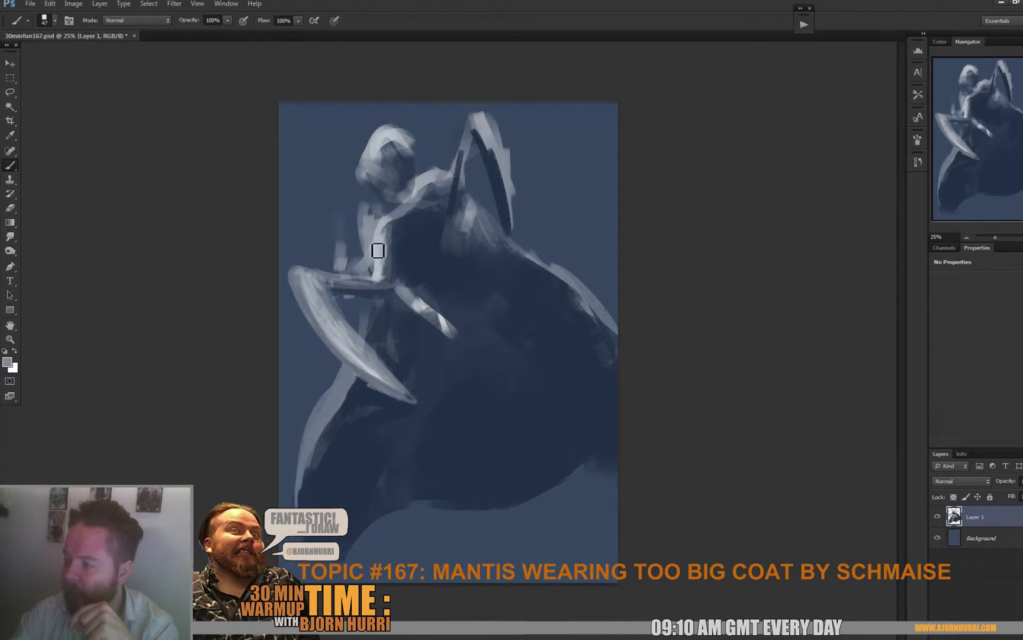
alt+click(367, 201)
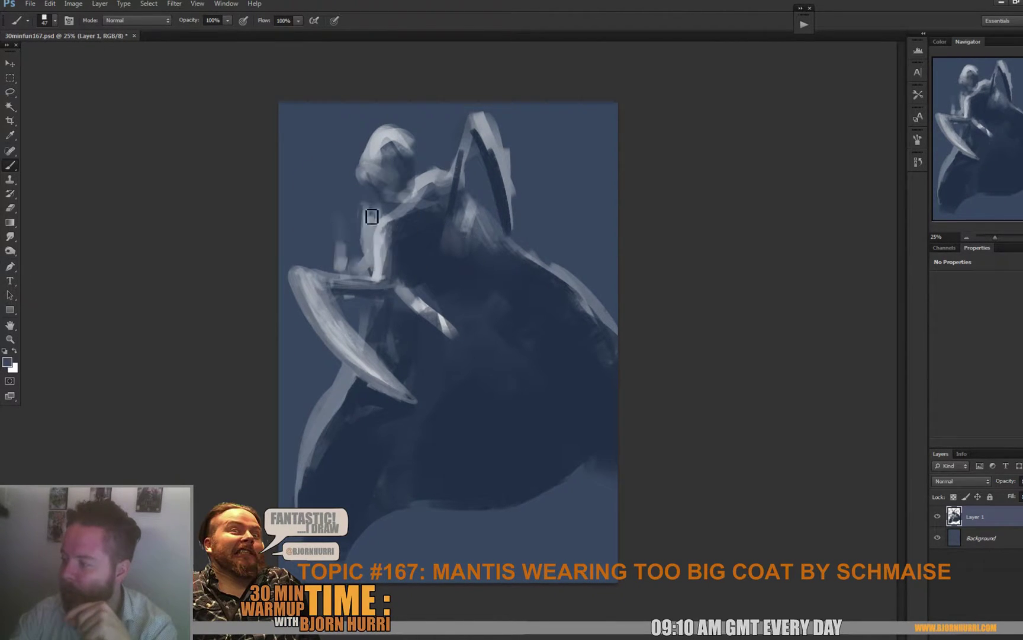
drag(368, 255, 368, 225)
alt+click(377, 236)
Enlarge the brush to 87 px and broaden the upper arm into a sleeve shape with sampled greys.
right_click(382, 223)
drag(427, 245, 450, 245)
mouse_move(385, 255)
mouse_down()
mouse_move(378, 219)
mouse_move(399, 253)
mouse_up()
alt+click(395, 233)
drag(399, 253, 420, 274)
alt+click(404, 258)
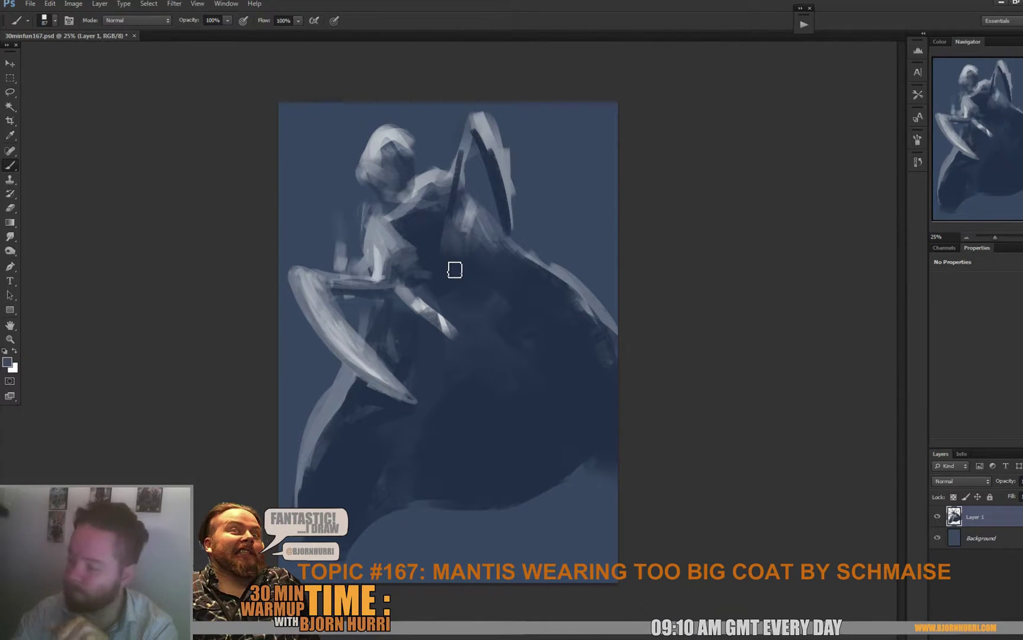
Reduce the brush to 31 px and refine the neck area just below the head with sampled tones.
right_click(411, 209)
click(440, 230)
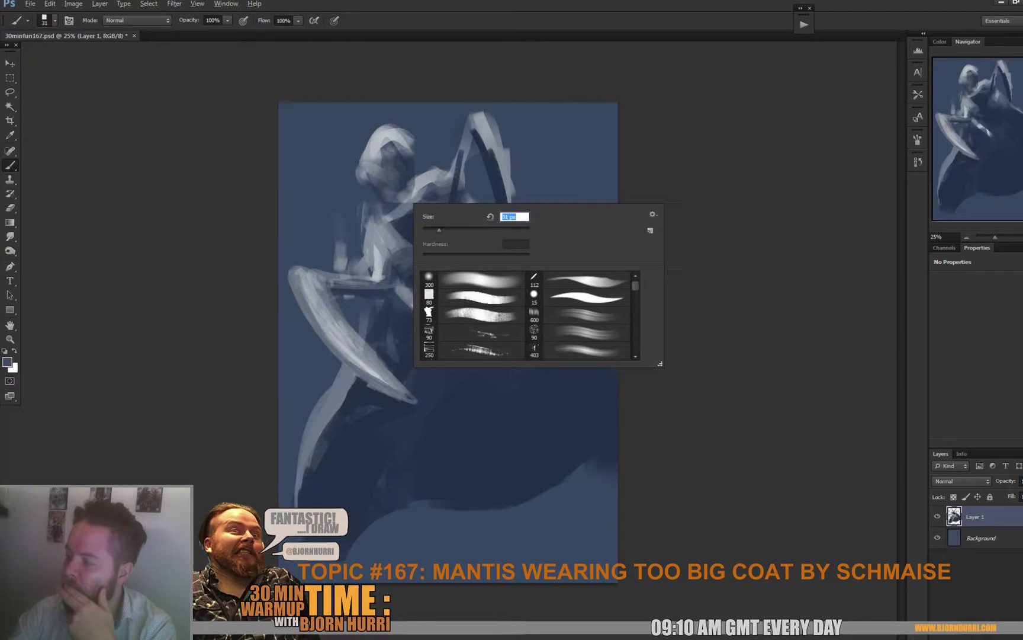
alt+click(375, 232)
mouse_move(370, 196)
mouse_down()
mouse_move(360, 212)
mouse_move(387, 221)
mouse_move(377, 217)
mouse_move(388, 210)
mouse_up()
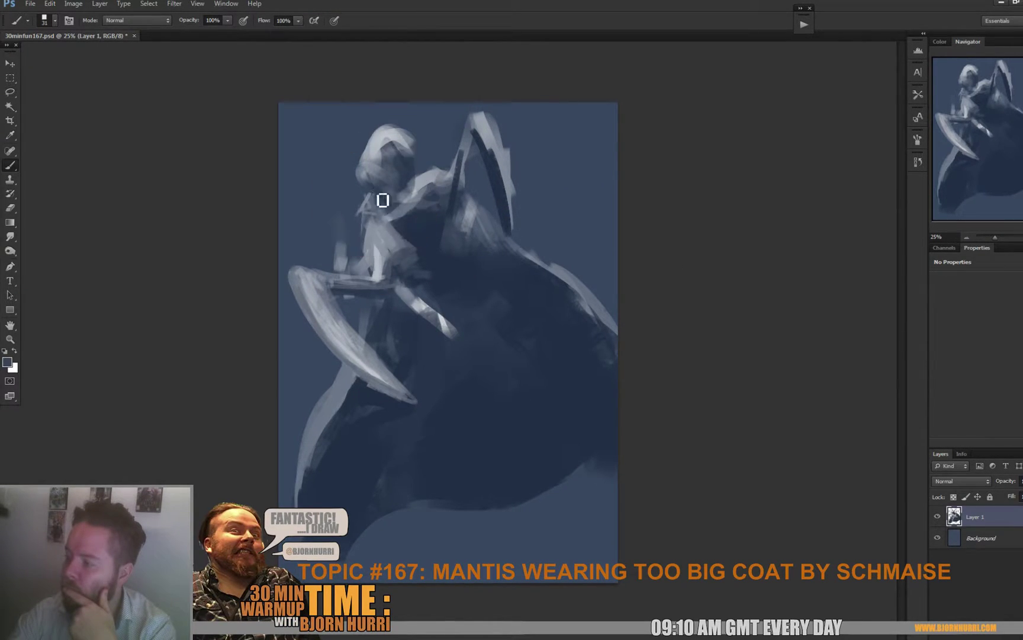
Set the brush to 61 px and break up the light shoulder behind the head with sampled grey and blue strokes.
alt+click(429, 168)
right_click(428, 166)
text(61)
key(Return)
drag(426, 170, 427, 208)
alt+click(424, 216)
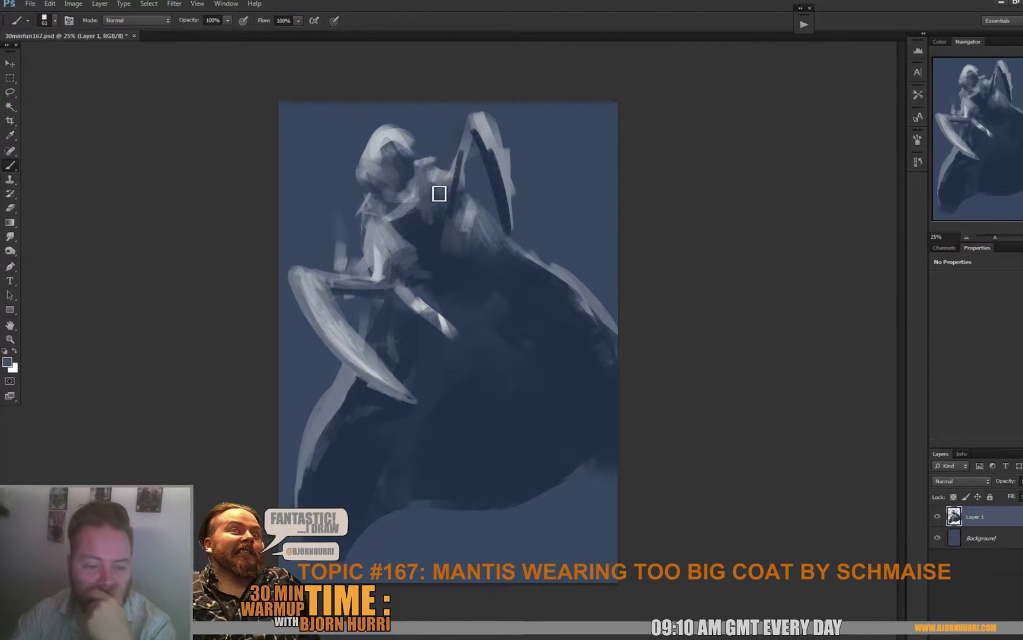
Repaint the raised foreleg's inner segment near the shoulder with sampled light greys and dark blues.
alt+click(442, 190)
alt+click(437, 179)
mouse_move(441, 168)
mouse_down()
mouse_move(508, 134)
mouse_move(490, 197)
mouse_move(474, 164)
mouse_move(477, 192)
mouse_up()
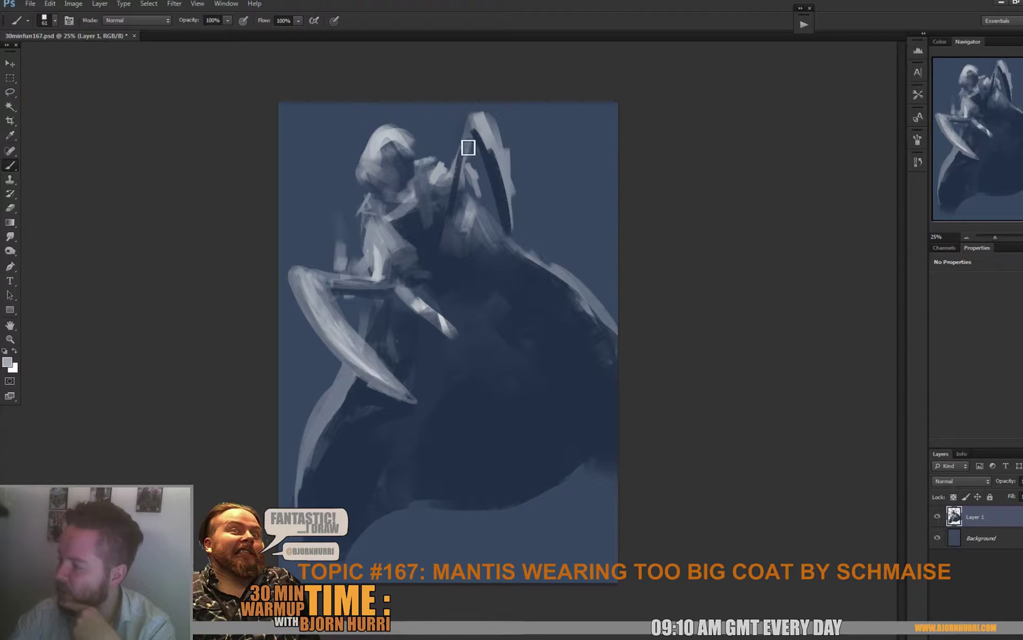
drag(465, 144, 454, 170)
alt+click(458, 168)
mouse_move(477, 165)
mouse_down()
mouse_move(483, 188)
mouse_move(480, 170)
mouse_move(464, 185)
mouse_move(479, 181)
mouse_move(475, 155)
mouse_up()
alt+click(478, 139)
alt+click(464, 193)
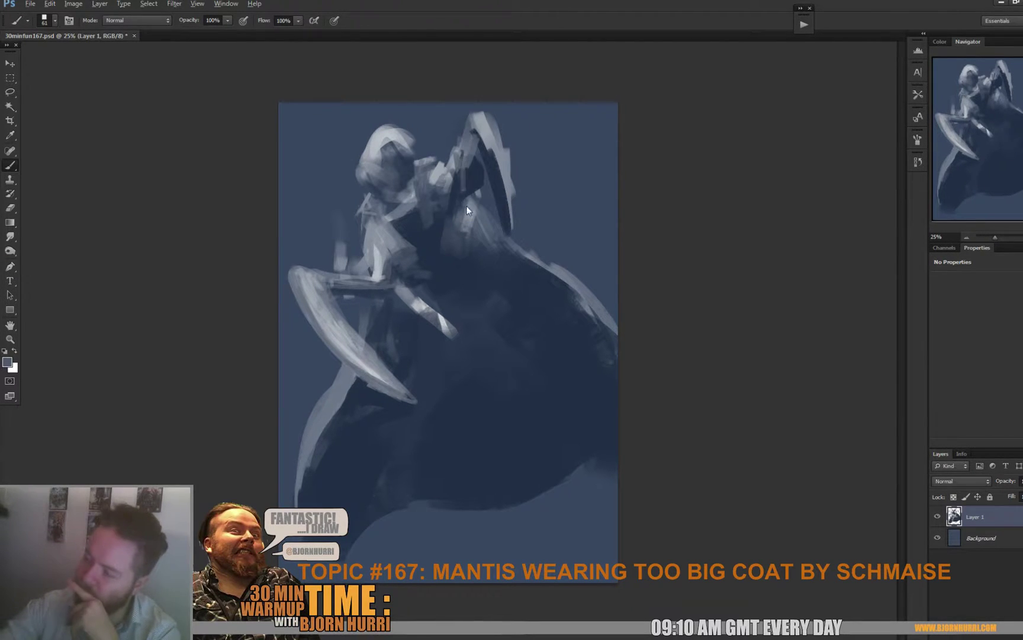
drag(455, 180, 448, 197)
Extend the raised foreleg's inner segment down to the coat and cover the old light strokes with sampled dark blues.
alt+click(460, 227)
alt+click(481, 268)
mouse_move(478, 242)
mouse_down()
mouse_move(452, 231)
mouse_move(485, 241)
mouse_up()
mouse_move(476, 194)
mouse_down()
mouse_move(490, 218)
mouse_move(479, 226)
mouse_move(472, 210)
mouse_move(488, 224)
mouse_move(488, 243)
mouse_move(501, 219)
mouse_move(493, 198)
mouse_move(496, 241)
mouse_up()
alt+click(487, 242)
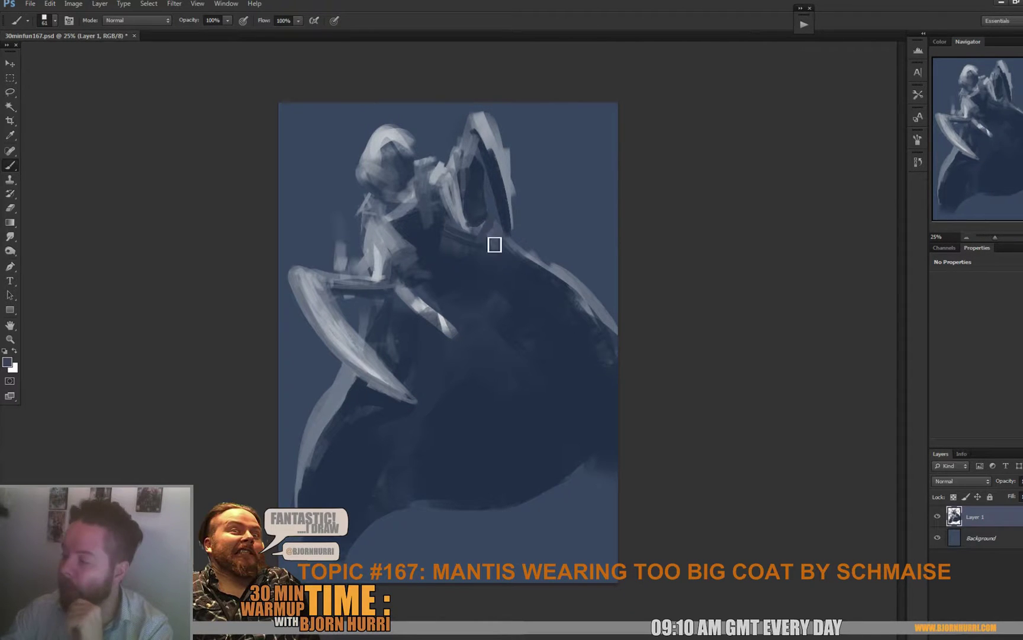
drag(476, 222, 470, 206)
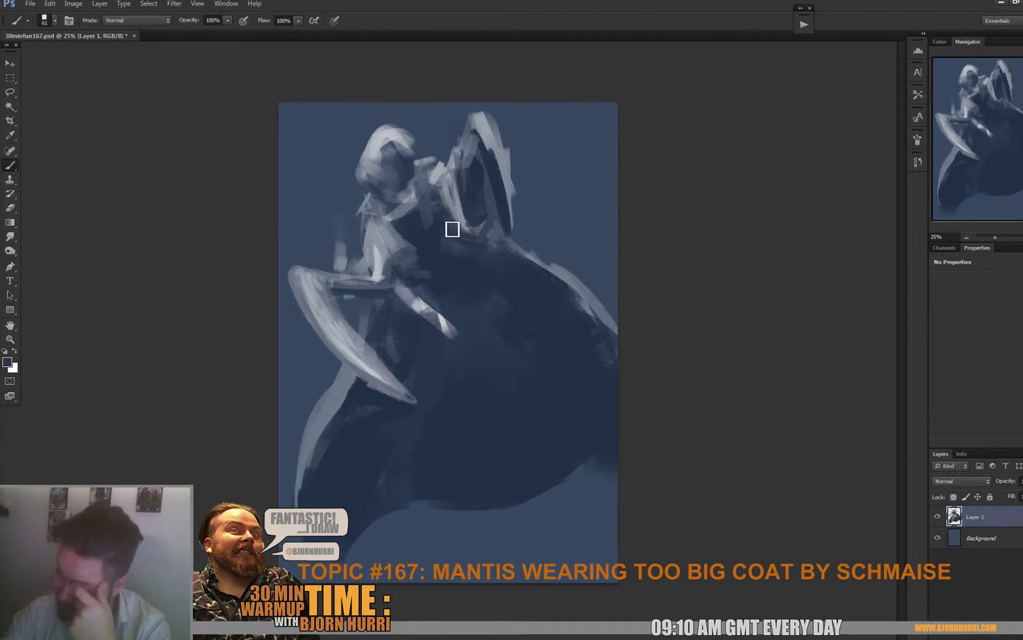
Blend the base of the raised foreleg into the coat's shoulder with sampled grey and dark blue.
alt+click(457, 217)
drag(454, 214, 468, 247)
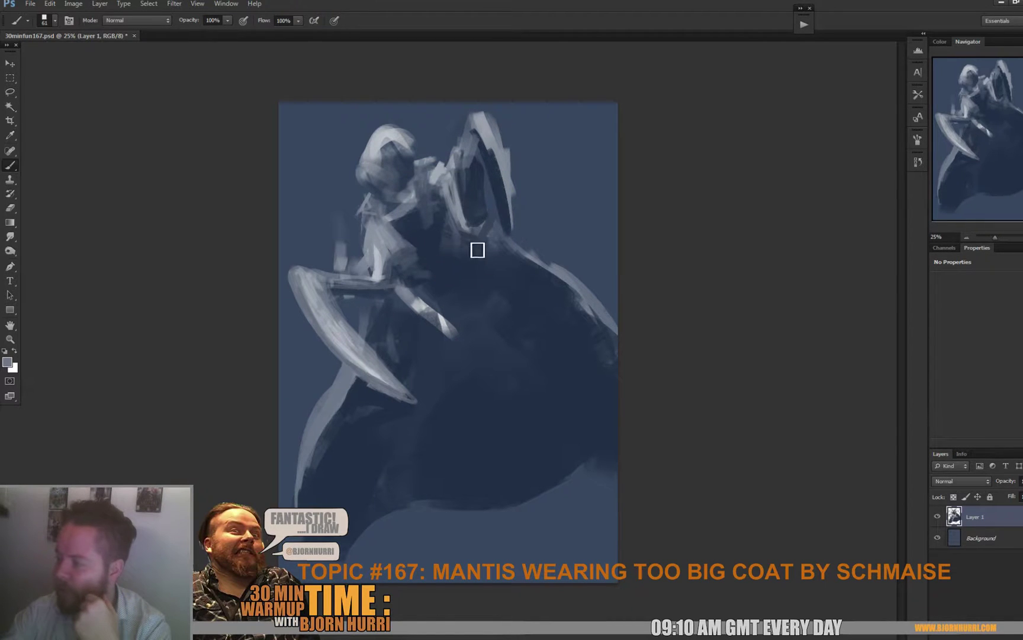
alt+click(452, 233)
alt+click(433, 244)
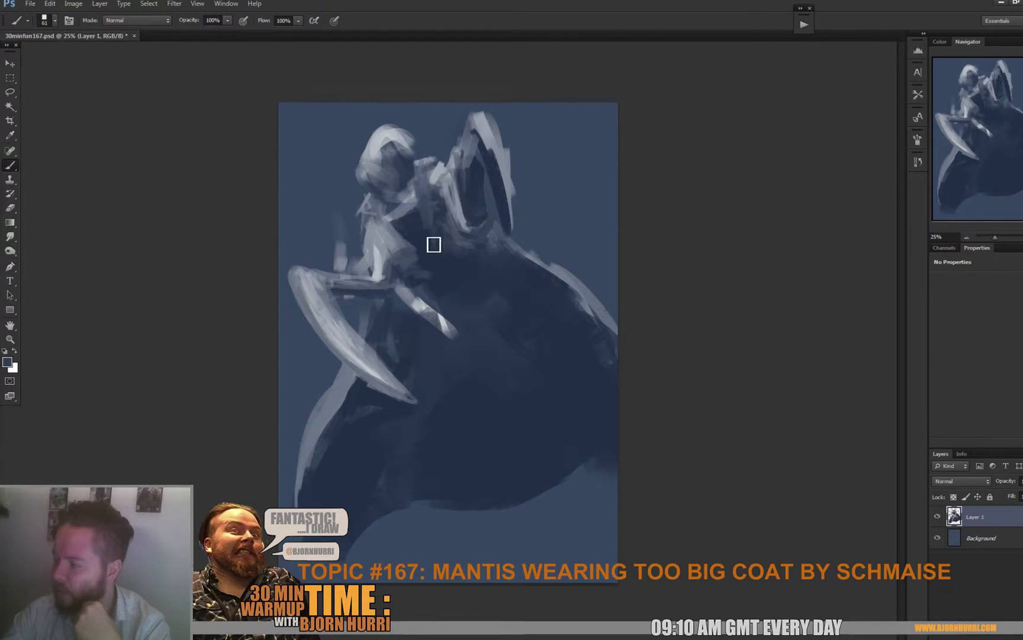
Paint a dark blue collar shape across the neck below the head.
alt+click(397, 223)
mouse_move(357, 213)
mouse_down()
mouse_move(376, 225)
mouse_move(362, 213)
mouse_move(374, 205)
mouse_move(373, 229)
mouse_move(388, 215)
mouse_up()
alt+click(389, 207)
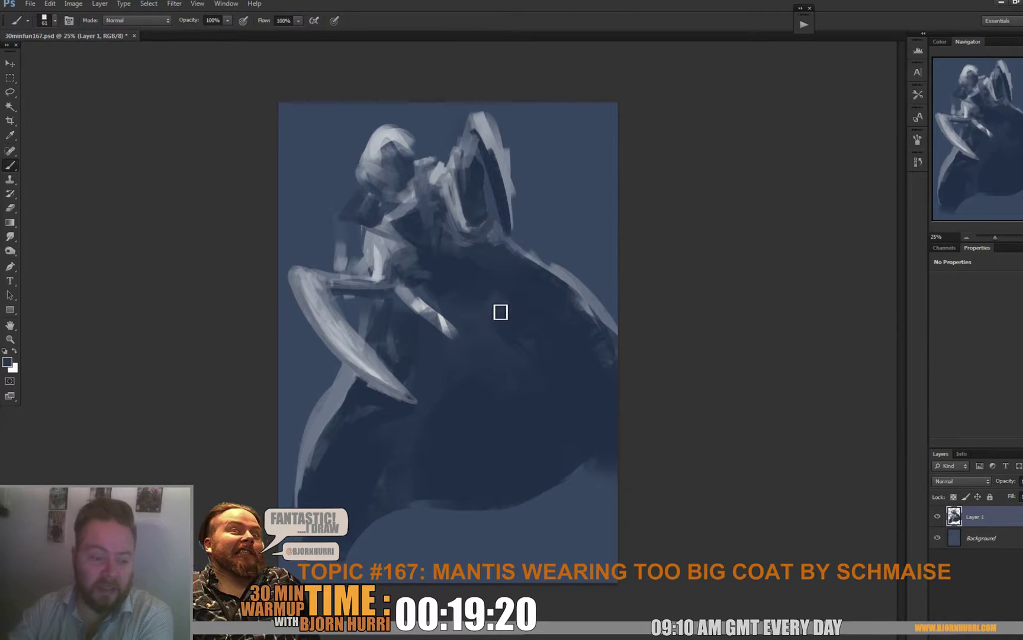
Set the brush to 154 px and lay broad blue tonal planes over the coat's upper back and chest.
right_click(511, 322)
text(154)
key(Return)
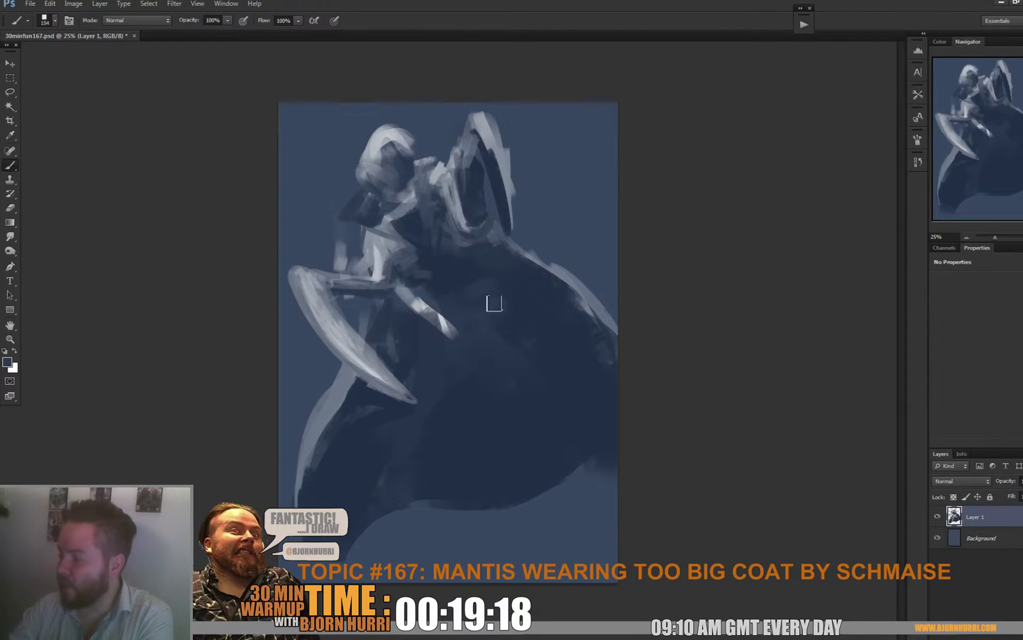
alt+click(510, 340)
drag(469, 290, 573, 381)
drag(449, 260, 575, 321)
mouse_move(482, 272)
mouse_down()
mouse_move(595, 359)
mouse_move(509, 249)
mouse_move(578, 298)
mouse_move(504, 238)
mouse_move(542, 281)
mouse_up()
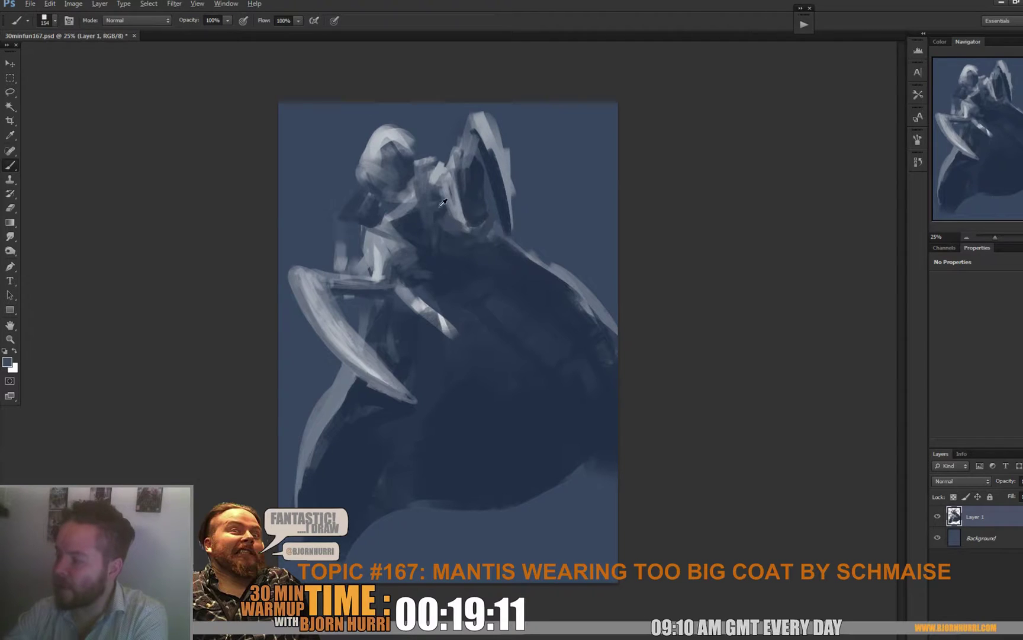
alt+click(438, 260)
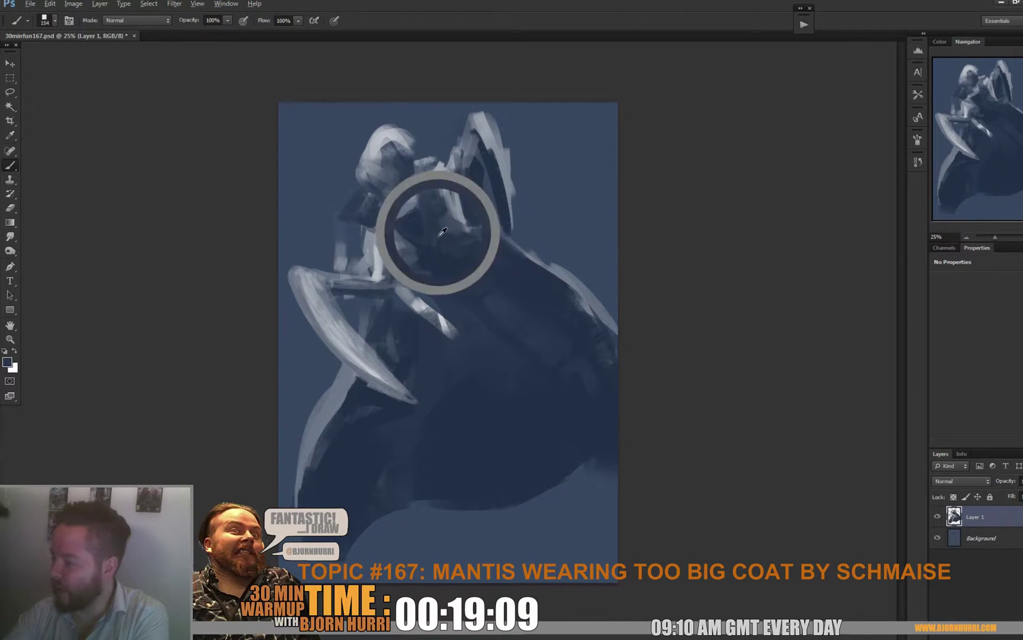
alt+click(380, 221)
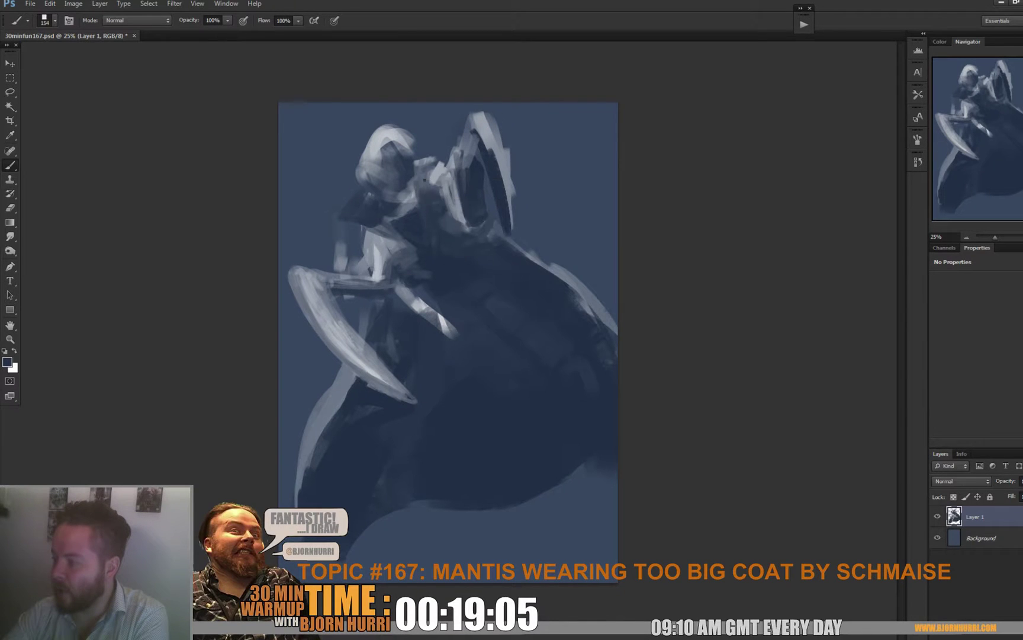
Reduce the brush to 46 px and reshape the head and jaw with sampled light greys and dark blues.
right_click(421, 180)
mouse_move(396, 197)
mouse_down()
mouse_move(413, 170)
mouse_move(372, 169)
mouse_move(362, 182)
mouse_move(407, 153)
mouse_move(426, 157)
mouse_move(410, 136)
mouse_move(415, 165)
mouse_move(411, 142)
mouse_move(394, 141)
mouse_move(415, 128)
mouse_move(366, 147)
mouse_move(408, 129)
mouse_move(378, 138)
mouse_move(398, 136)
mouse_move(382, 166)
mouse_move(391, 163)
mouse_move(395, 154)
mouse_move(381, 143)
mouse_move(397, 148)
mouse_move(392, 160)
mouse_move(368, 155)
mouse_move(388, 176)
mouse_up()
alt+click(366, 164)
alt+click(404, 154)
alt+click(379, 145)
alt+click(384, 158)
alt+click(385, 167)
alt+click(407, 169)
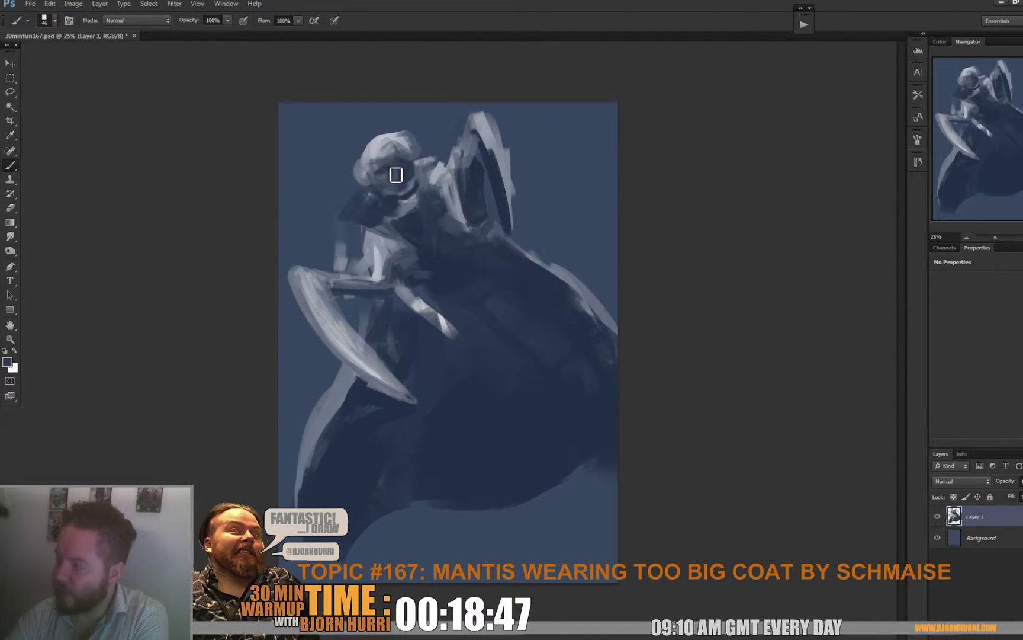
Reduce the brush to 13 px and paint fine dark detail across the middle of the face.
right_click(394, 176)
click(381, 181)
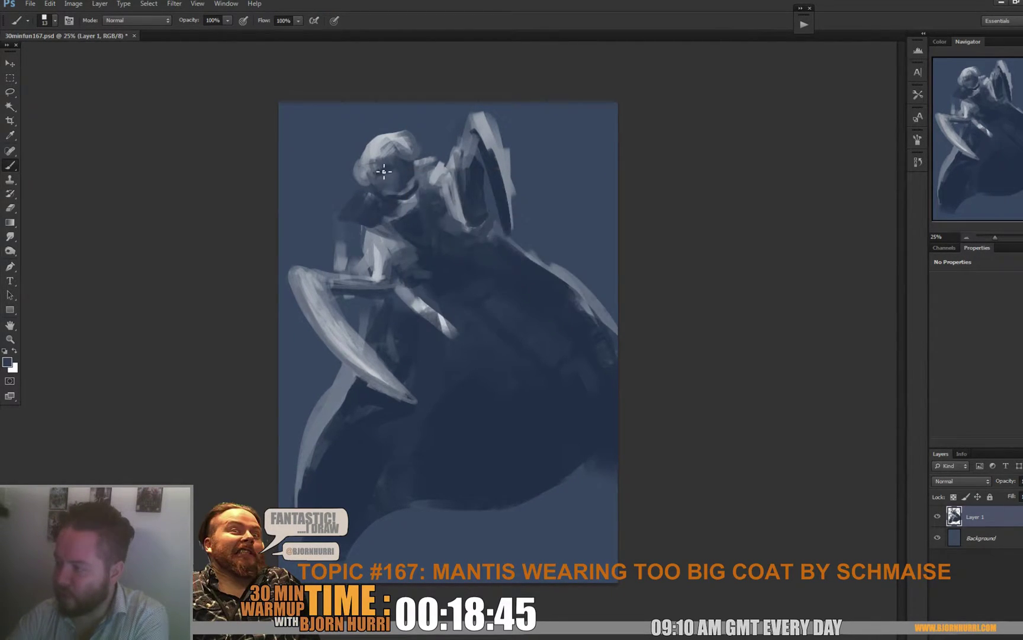
drag(383, 172, 400, 168)
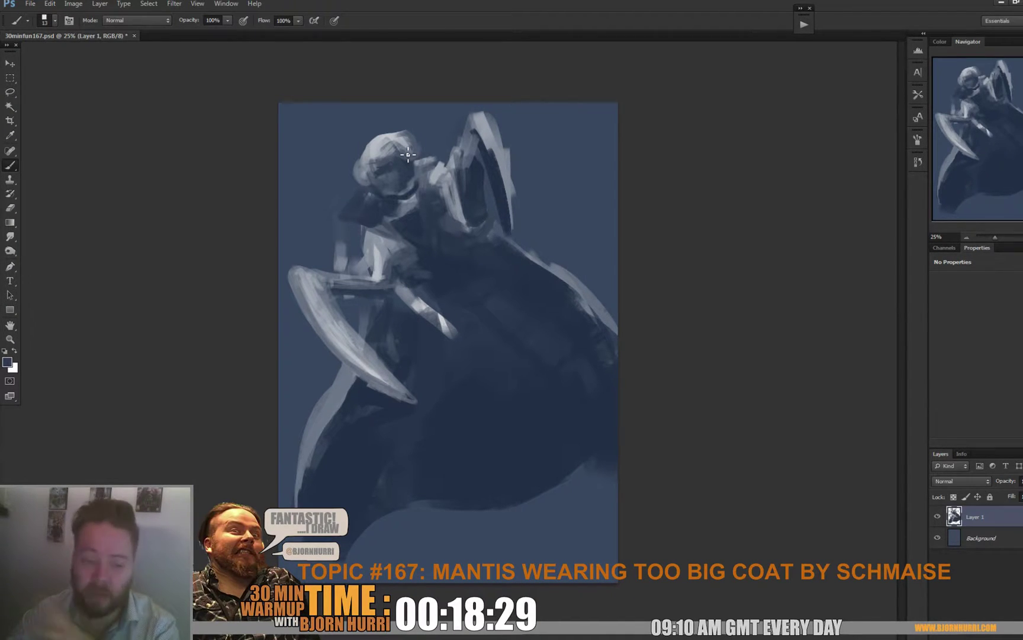
Enlarge the brush and define the sleeve opening around the near arm with sampled light greys and dark blues.
right_click(461, 226)
click(483, 252)
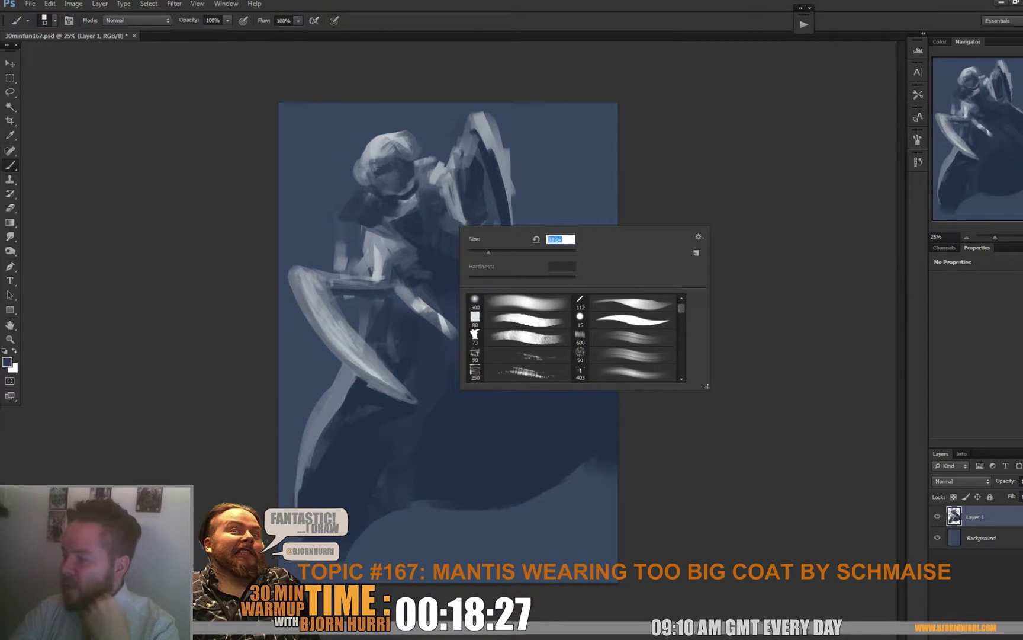
alt+click(406, 221)
mouse_move(404, 241)
mouse_down()
mouse_move(375, 265)
mouse_move(398, 269)
mouse_move(386, 259)
mouse_move(413, 279)
mouse_move(384, 262)
mouse_move(376, 274)
mouse_move(381, 249)
mouse_up()
alt+click(379, 247)
alt+click(381, 265)
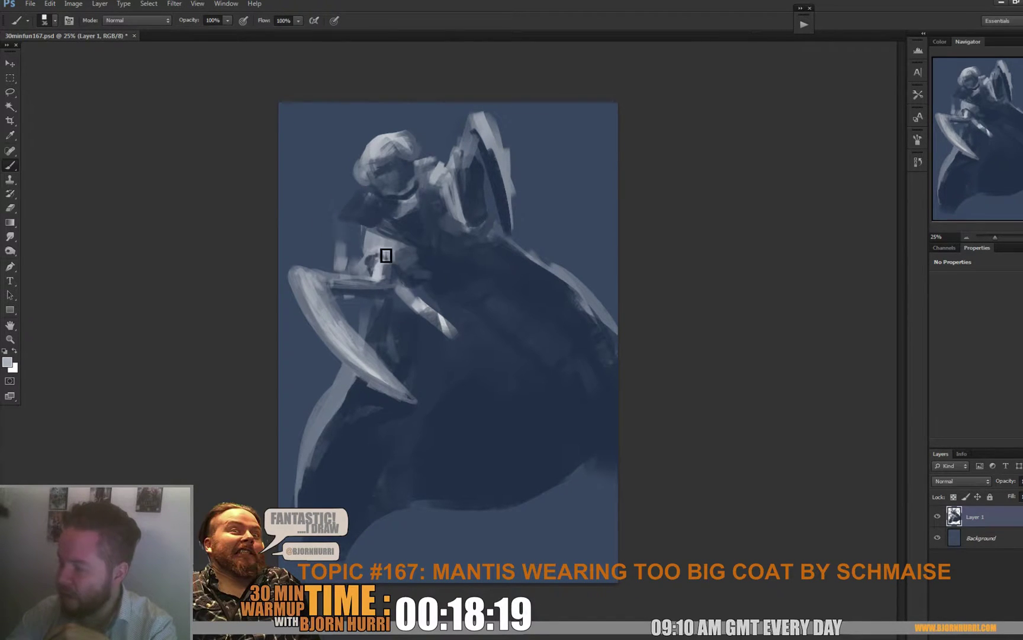
drag(386, 257, 373, 265)
alt+click(370, 267)
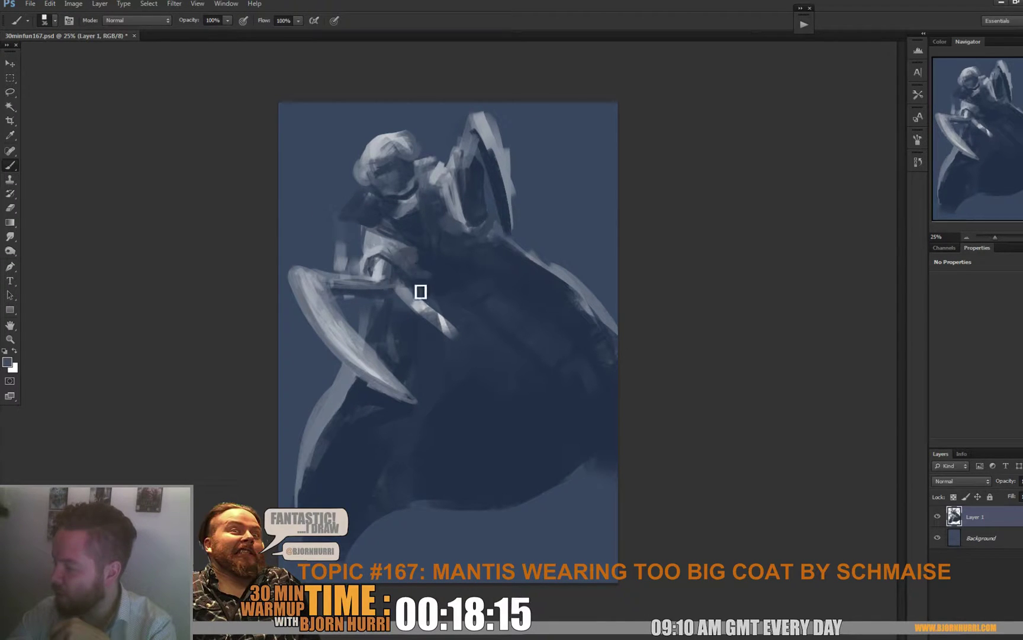
Repaint the leg below the sleeve in sampled greys and extend it to a thin point over the coat.
alt+click(419, 280)
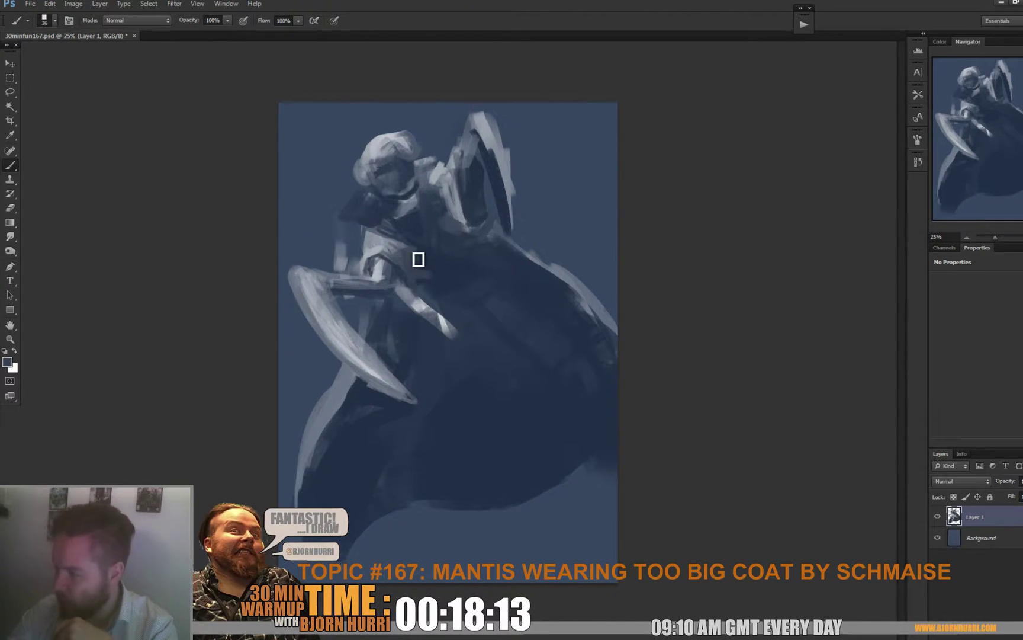
alt+click(415, 291)
mouse_move(406, 284)
mouse_down()
mouse_move(442, 317)
mouse_move(472, 365)
mouse_move(458, 357)
mouse_move(485, 372)
mouse_up()
alt+click(419, 306)
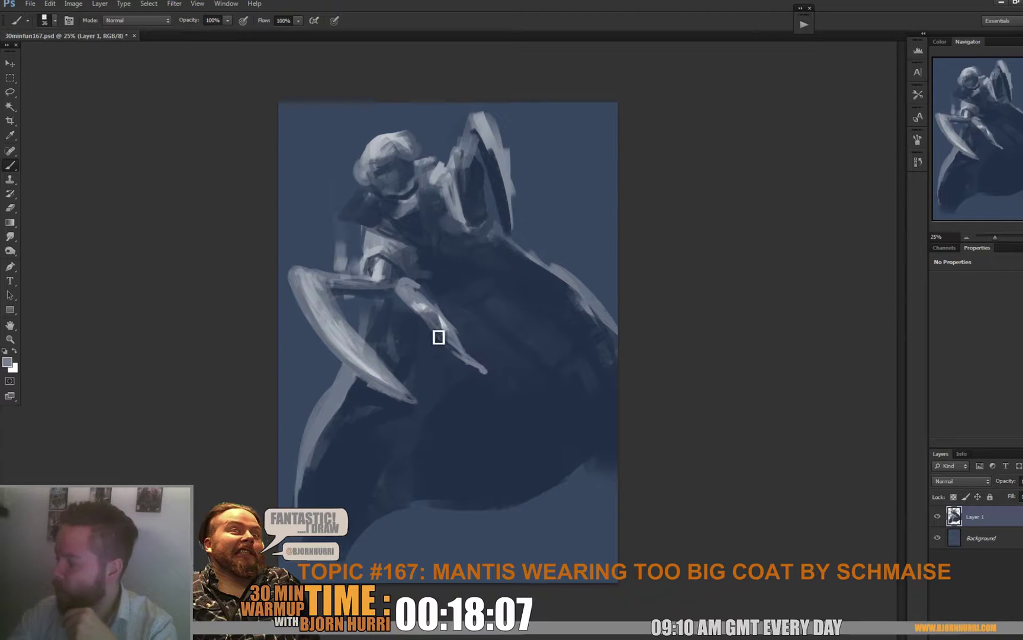
Enlarge the brush to 92 px and paint a second bent leg hanging over the coat in sampled greys.
mouse_move(486, 306)
mouse_down()
mouse_move(477, 309)
mouse_move(487, 293)
mouse_move(480, 269)
mouse_move(495, 296)
mouse_move(486, 352)
mouse_up()
right_click(508, 314)
click(550, 338)
alt+click(502, 294)
drag(491, 297, 488, 351)
drag(471, 290, 485, 338)
alt+click(482, 293)
mouse_move(489, 266)
mouse_down()
mouse_move(487, 292)
mouse_move(469, 270)
mouse_move(430, 292)
mouse_move(486, 339)
mouse_up()
Shade the second leg's inner side and lower end with dark blues sampled from around it.
alt+click(467, 275)
alt+click(470, 325)
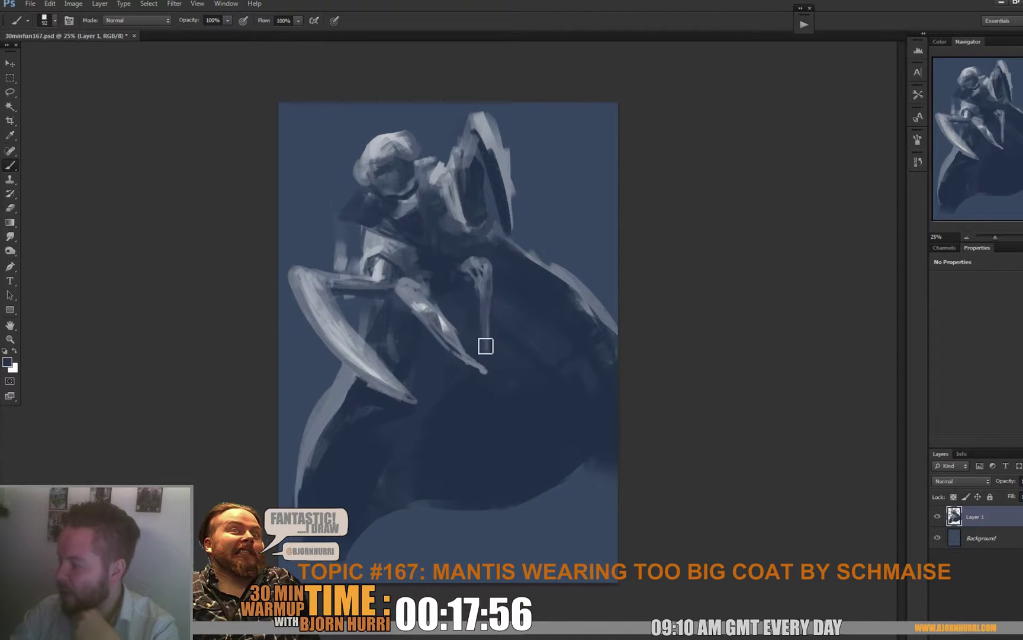
alt+click(491, 338)
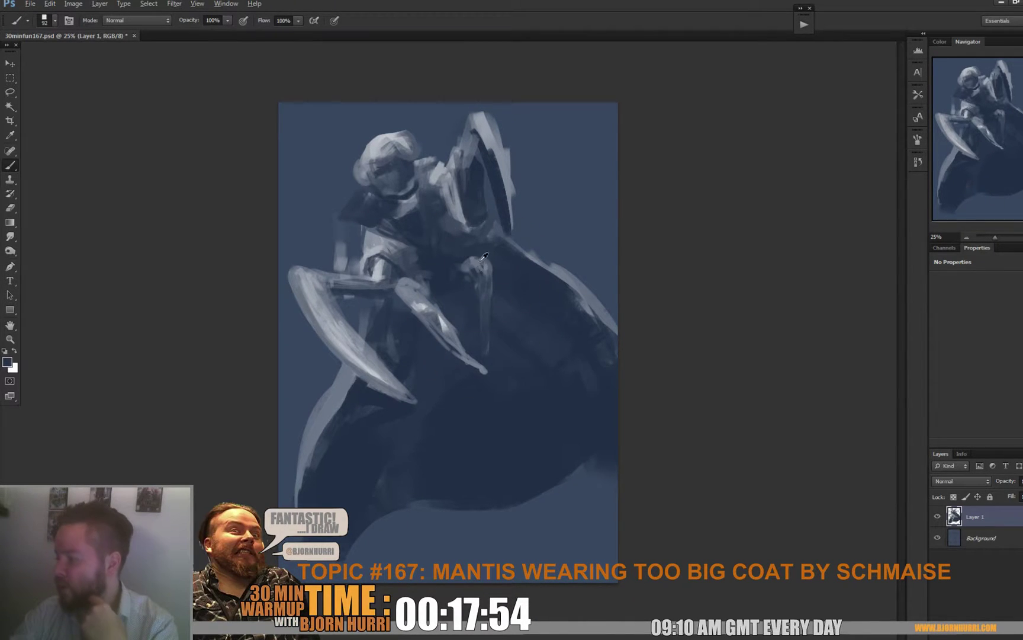
alt+click(457, 284)
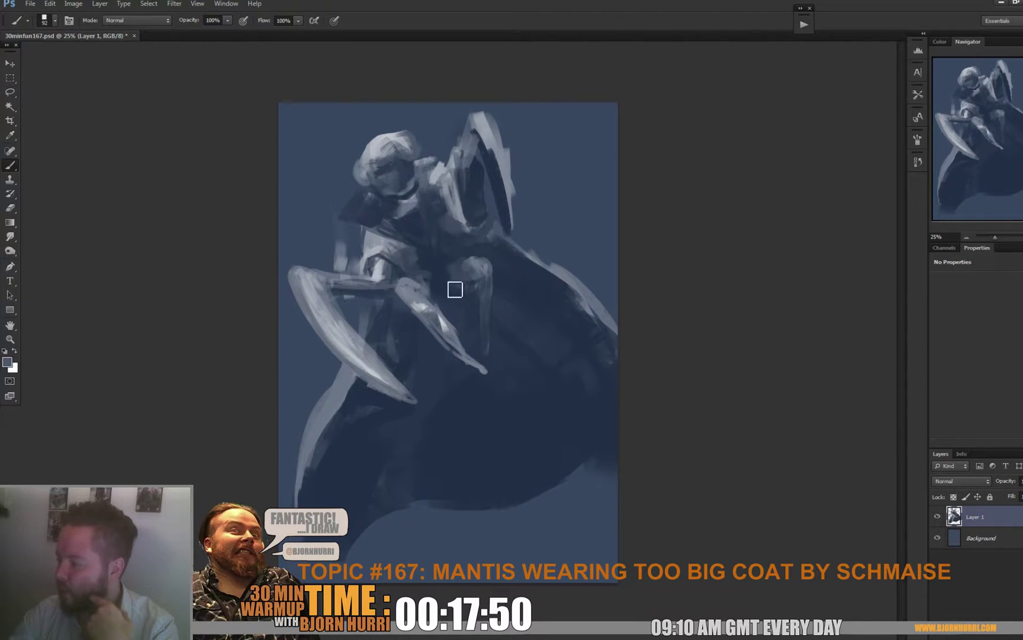
alt+click(447, 264)
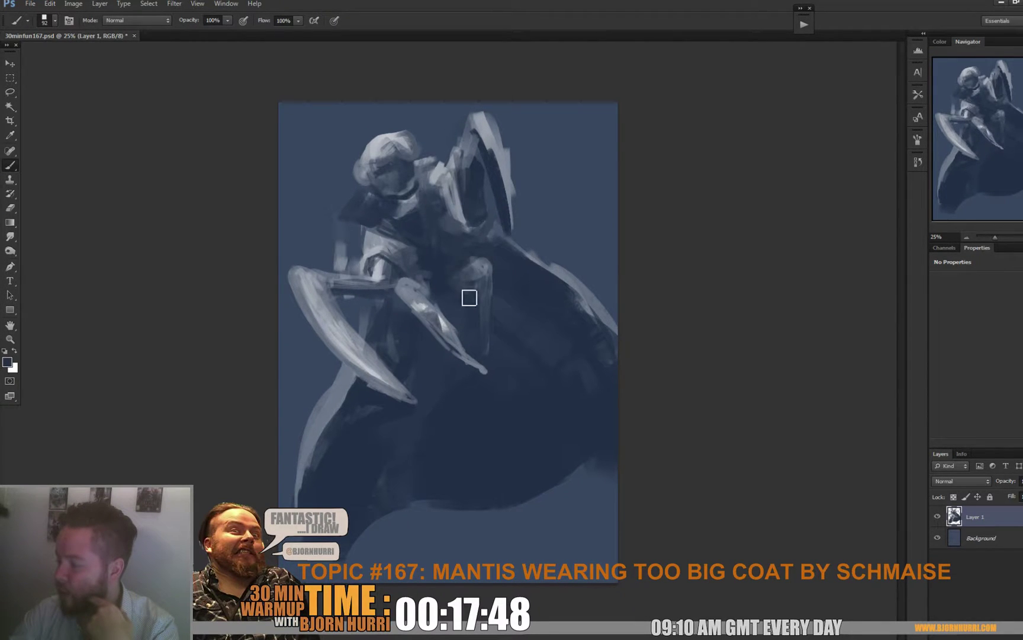
Blend the upper end of the leg below the sleeve into the body with sampled blue-greys.
alt+click(430, 284)
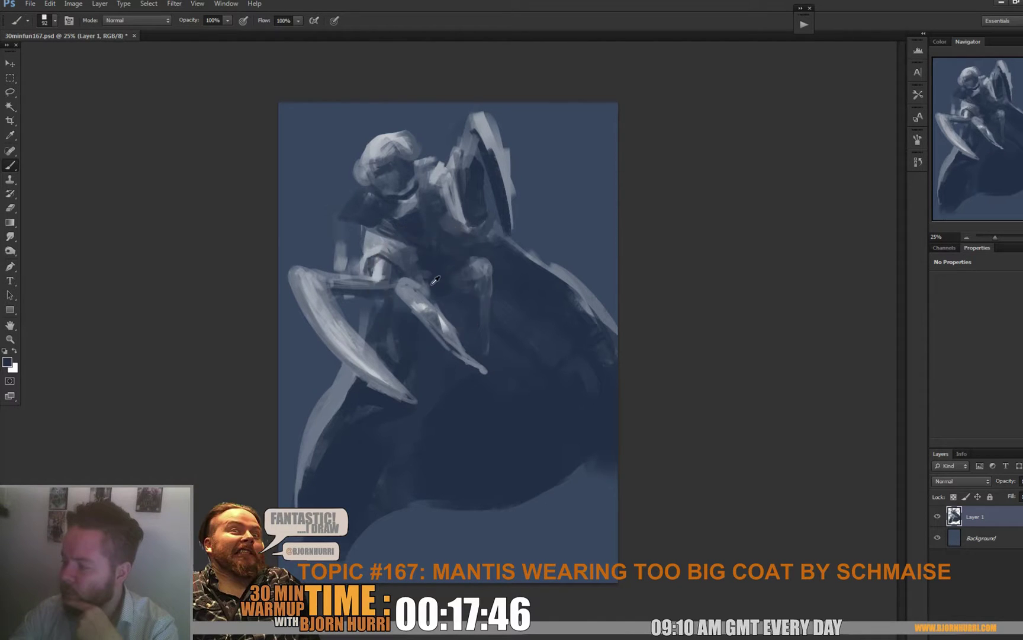
mouse_move(410, 277)
mouse_down()
mouse_move(441, 277)
mouse_move(443, 303)
mouse_up()
alt+click(451, 283)
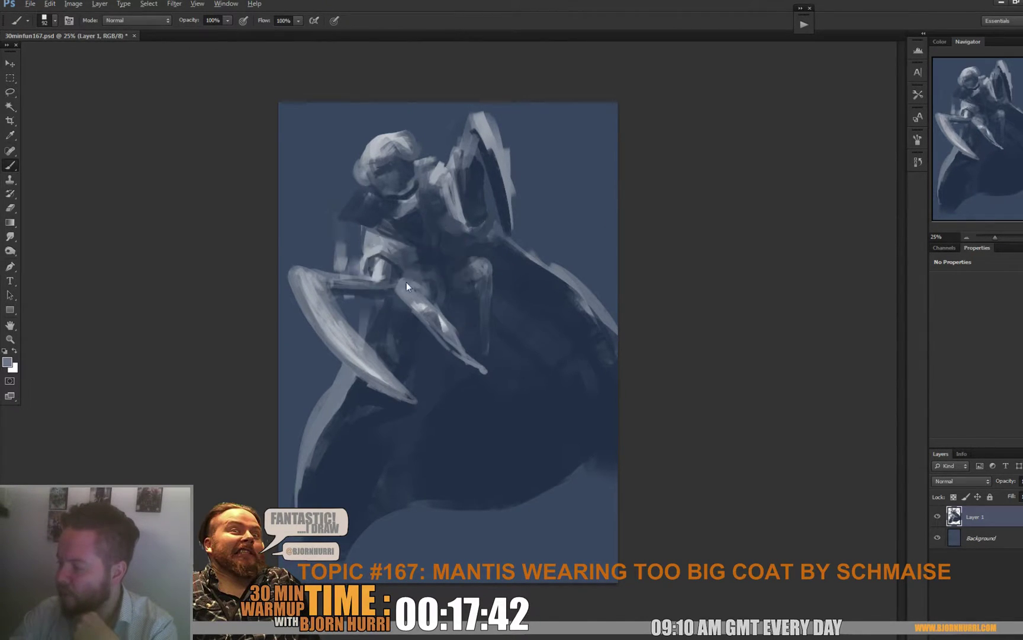
Paint out the second leg in dark blue and repaint it longer in muted blue-grey with a 145 px brush.
alt+click(451, 289)
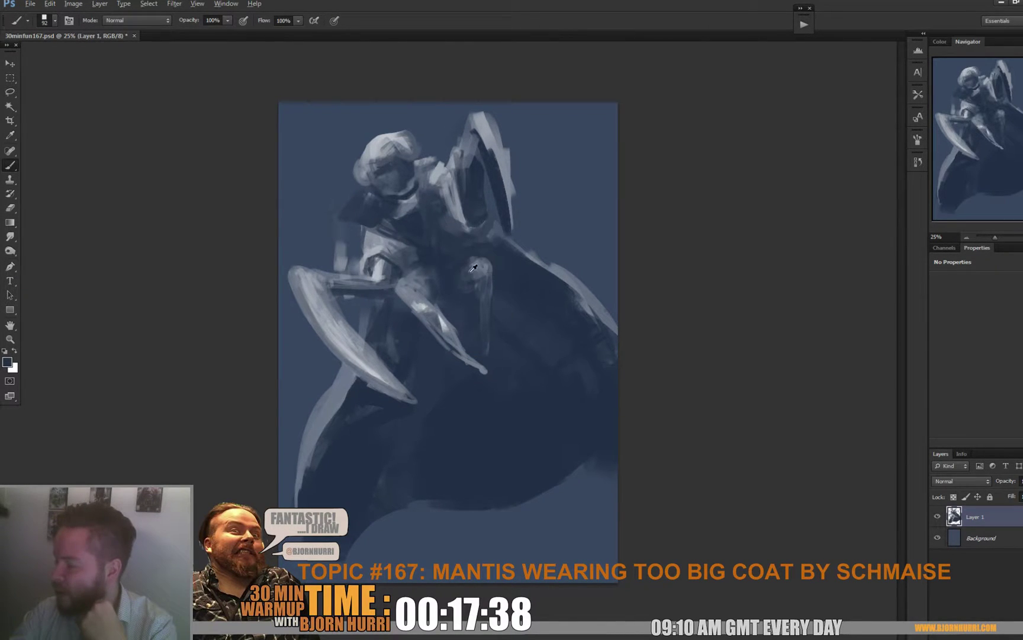
mouse_move(475, 272)
mouse_down()
mouse_move(491, 274)
mouse_move(498, 320)
mouse_up()
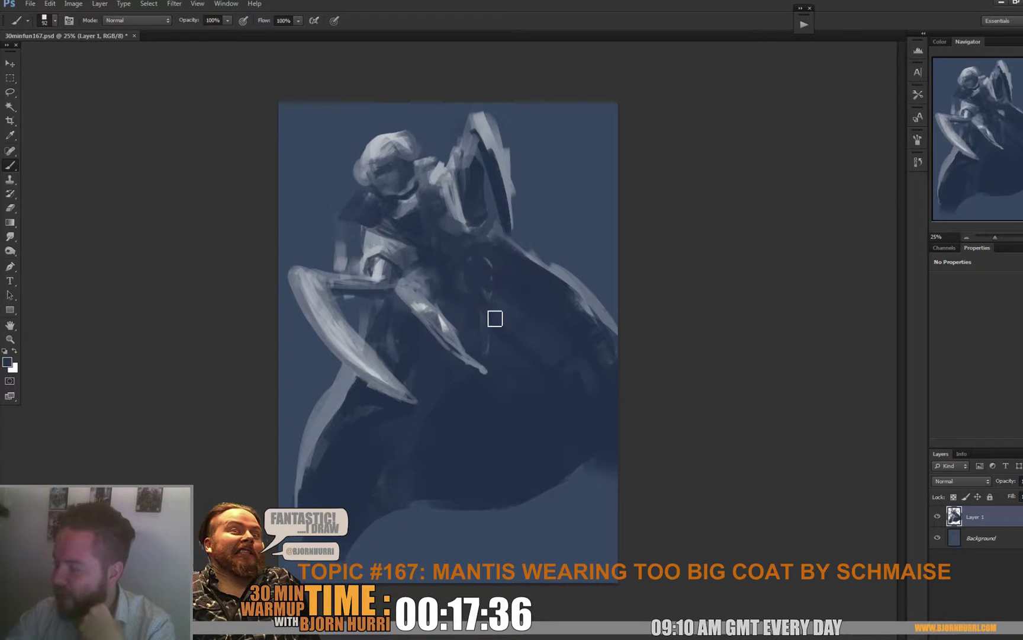
right_click(506, 329)
drag(564, 329, 573, 329)
alt+click(493, 289)
mouse_move(470, 278)
mouse_down()
mouse_move(501, 317)
mouse_move(497, 404)
mouse_up()
drag(491, 301, 471, 269)
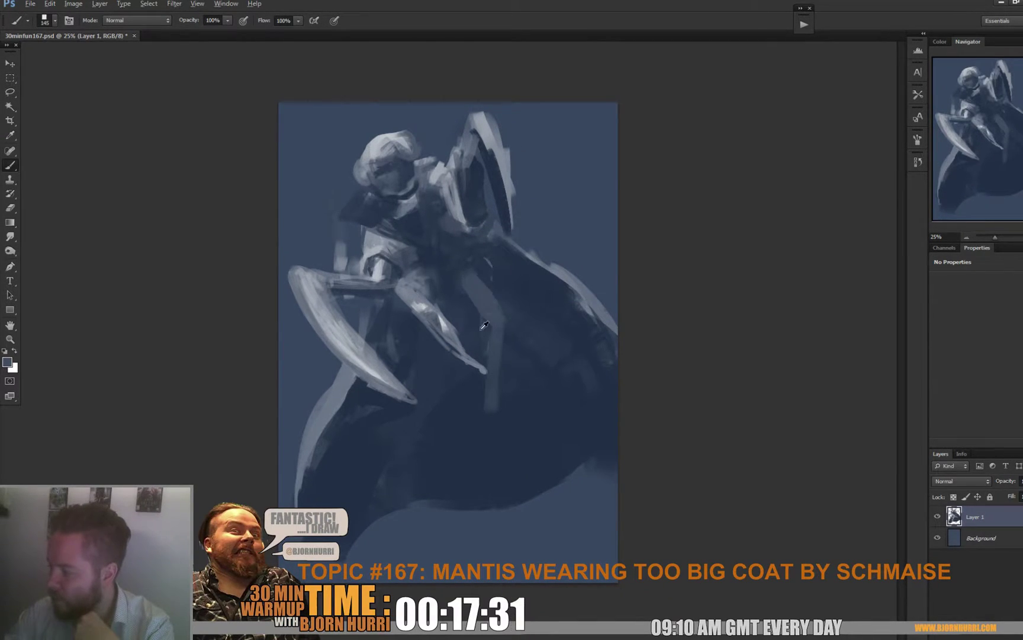
Set the brush to 133 px and fill the area between the two hanging legs with a sampled muted blue.
right_click(487, 252)
click(447, 261)
right_click(481, 291)
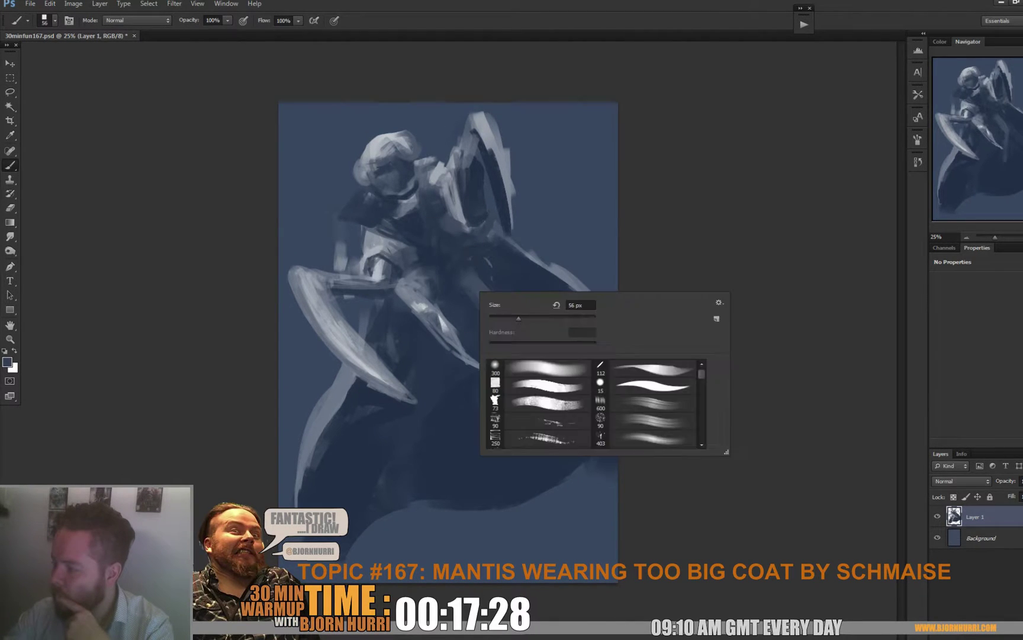
text(133)
key(Return)
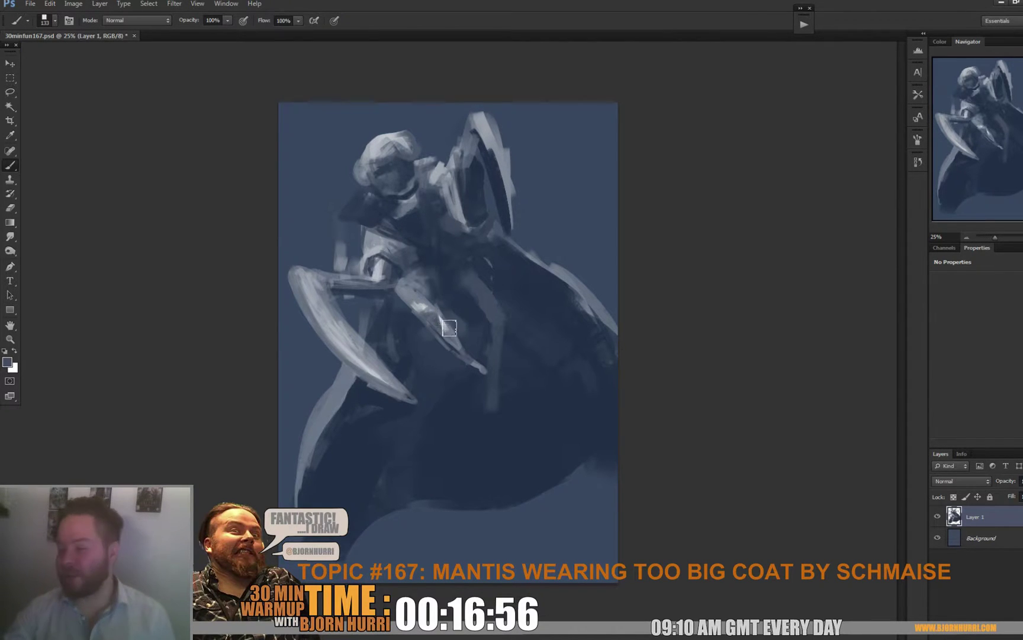
alt+click(454, 306)
mouse_move(445, 312)
mouse_down()
mouse_move(465, 329)
mouse_move(464, 362)
mouse_up()
Smooth the leg below the sleeve with sampled greys and clean up its edges using a 55 px brush.
alt+click(438, 345)
alt+click(429, 305)
alt+click(403, 293)
mouse_move(428, 312)
mouse_down()
mouse_move(436, 327)
mouse_move(420, 316)
mouse_move(439, 332)
mouse_up()
right_click(445, 321)
click(471, 348)
alt+click(401, 294)
alt+click(413, 311)
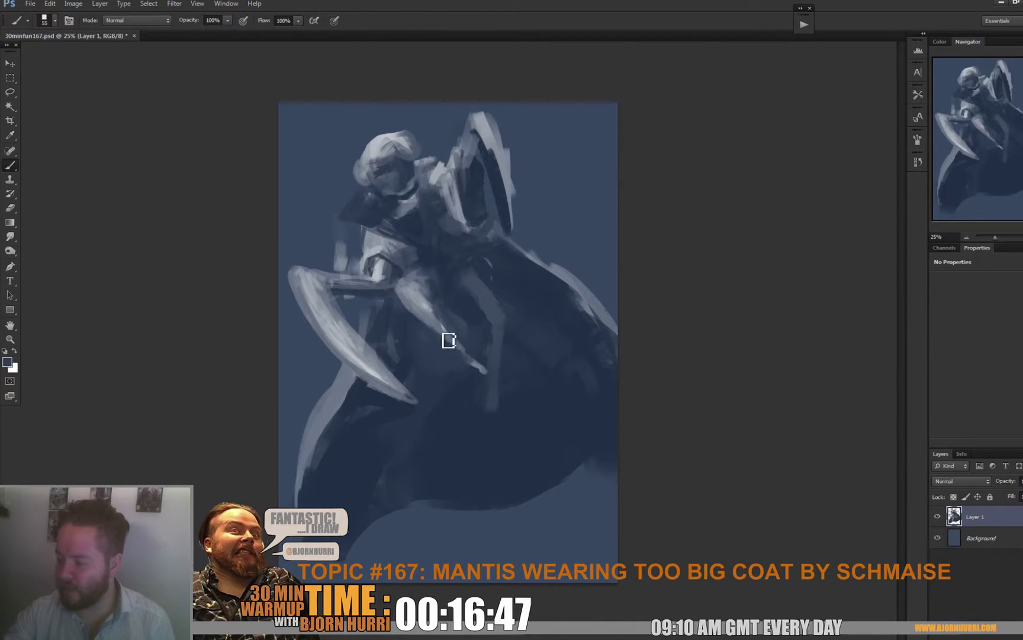
alt+click(466, 407)
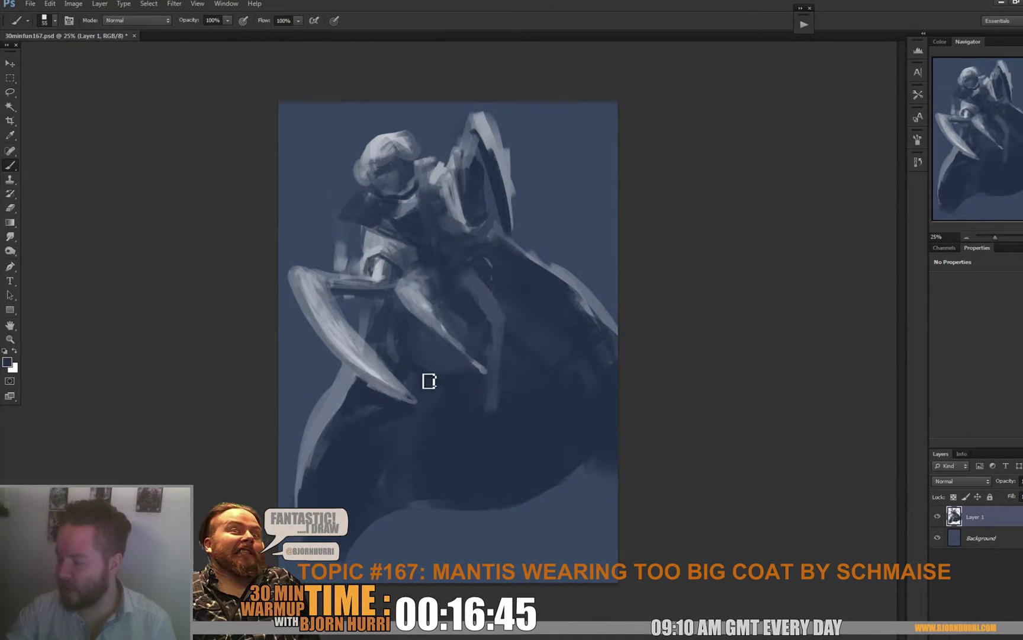
Enlarge the brush to 133 px and extend the coat's dark blue mass along its lower edge.
right_click(449, 402)
click(518, 424)
alt+click(427, 394)
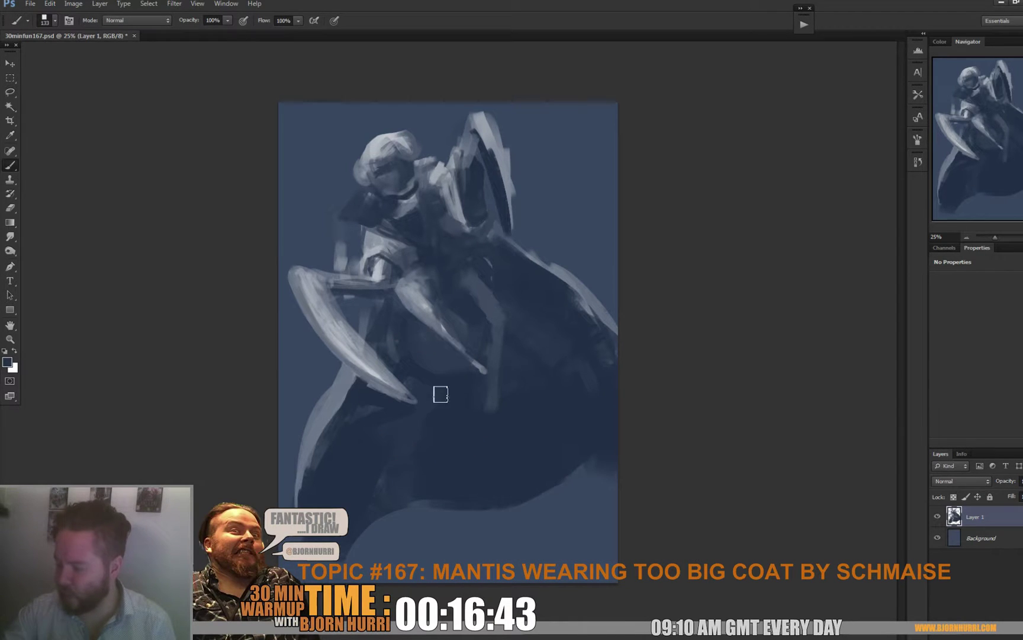
mouse_move(362, 537)
mouse_down()
mouse_move(391, 494)
mouse_move(413, 495)
mouse_up()
alt+click(419, 518)
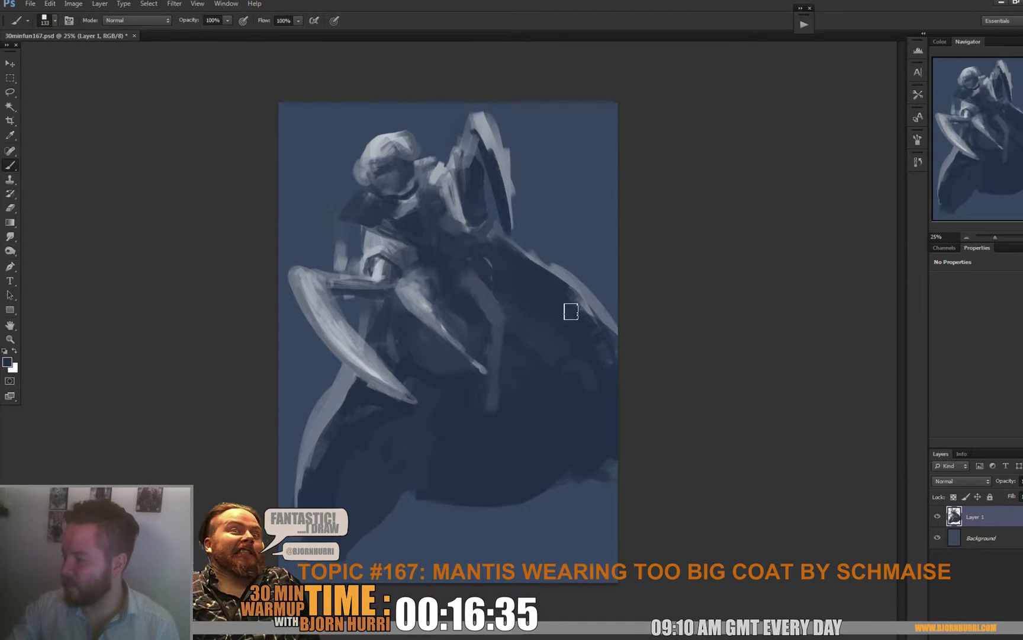
Refine the light rim along the coat's back and even out the coat's shadow areas with sampled dark blues.
mouse_move(533, 266)
mouse_down()
mouse_move(491, 249)
mouse_move(576, 299)
mouse_up()
alt+click(547, 293)
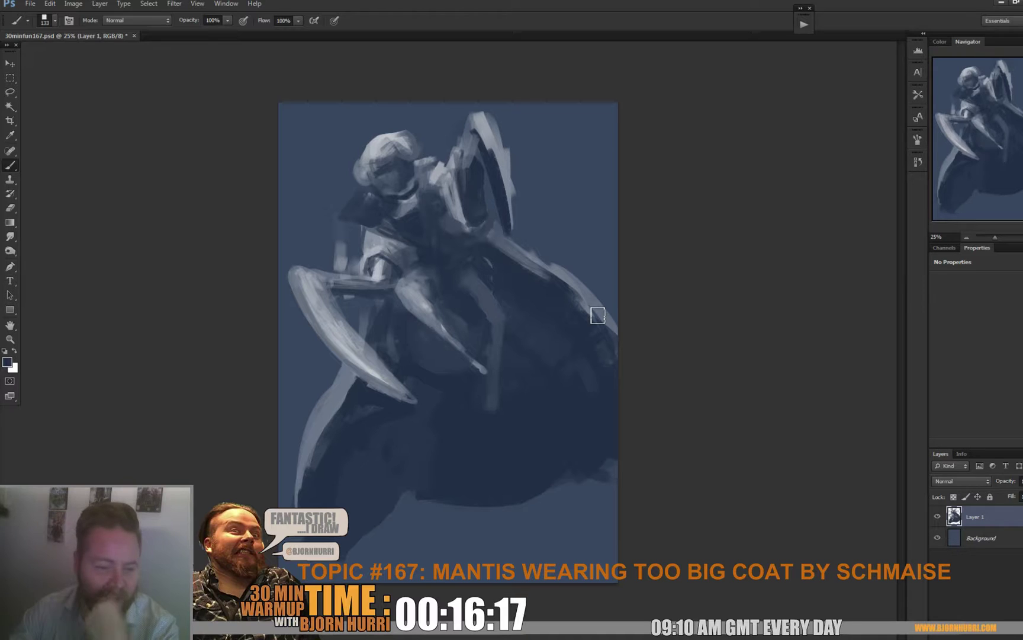
alt+click(591, 340)
drag(568, 297, 630, 346)
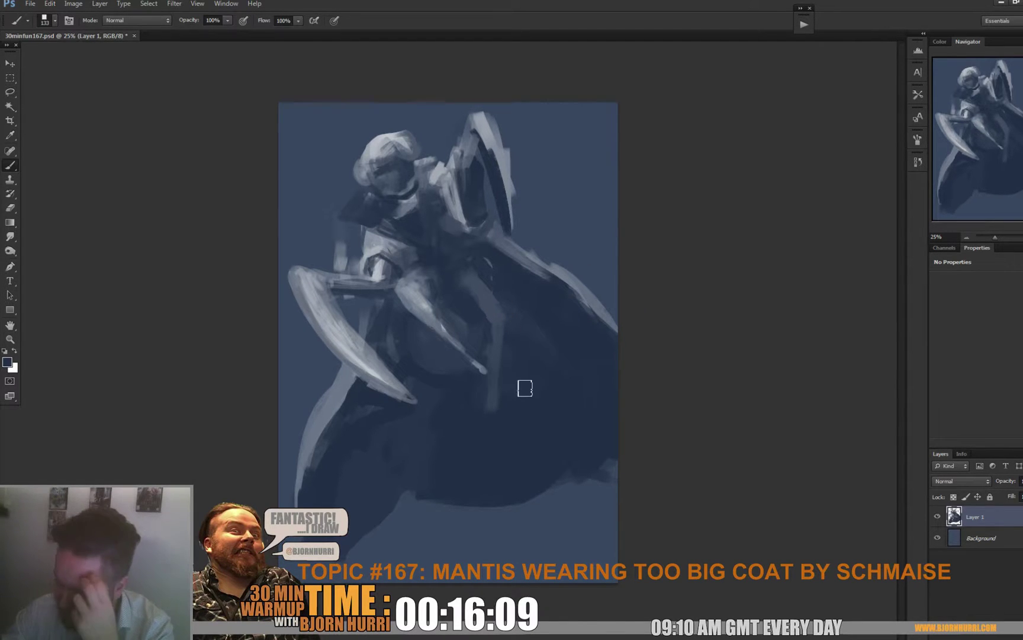
alt+click(393, 408)
mouse_move(369, 409)
mouse_down()
mouse_move(398, 414)
mouse_move(375, 397)
mouse_up()
Set the brush to 74 px and reshape the raised foreleg into a longer light grey blade reaching the canvas edge.
right_click(529, 334)
drag(611, 314, 602, 314)
alt+click(481, 122)
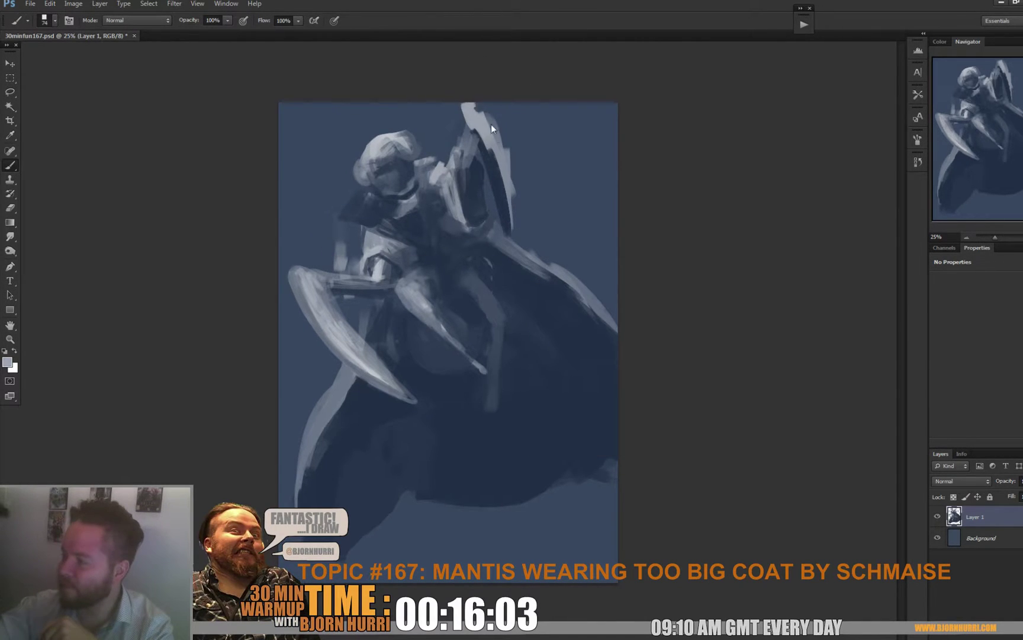
drag(477, 134, 508, 205)
mouse_move(483, 138)
mouse_down()
mouse_move(508, 221)
mouse_move(512, 190)
mouse_move(523, 277)
mouse_move(492, 172)
mouse_up()
alt+click(504, 231)
mouse_move(468, 114)
mouse_down()
mouse_move(493, 171)
mouse_move(483, 145)
mouse_up()
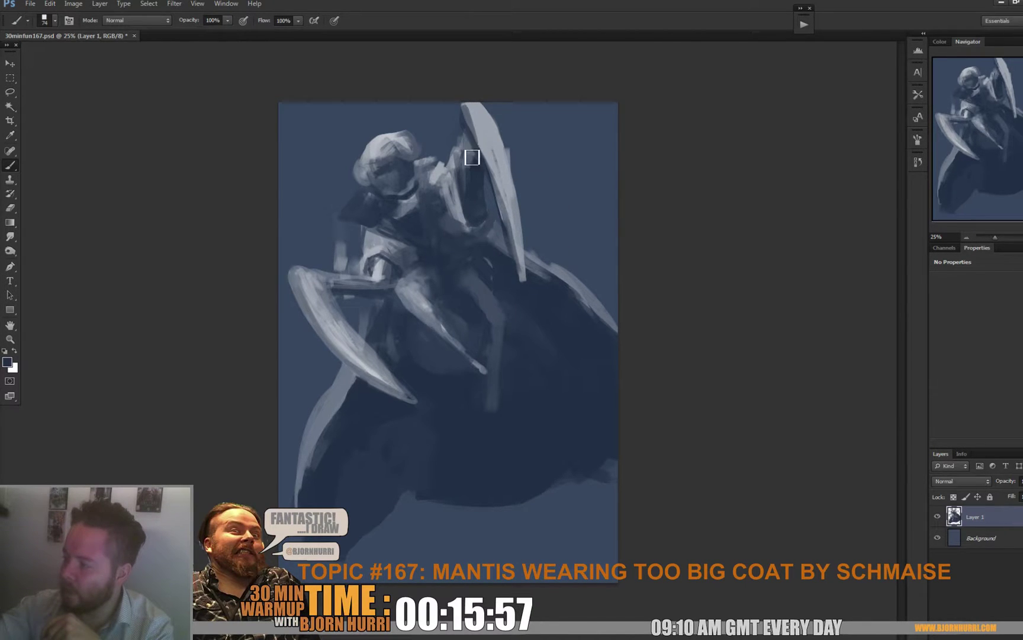
Shade the inner side of the raised foreleg and add a thin light edge with a 29 px brush.
alt+click(472, 127)
alt+click(456, 149)
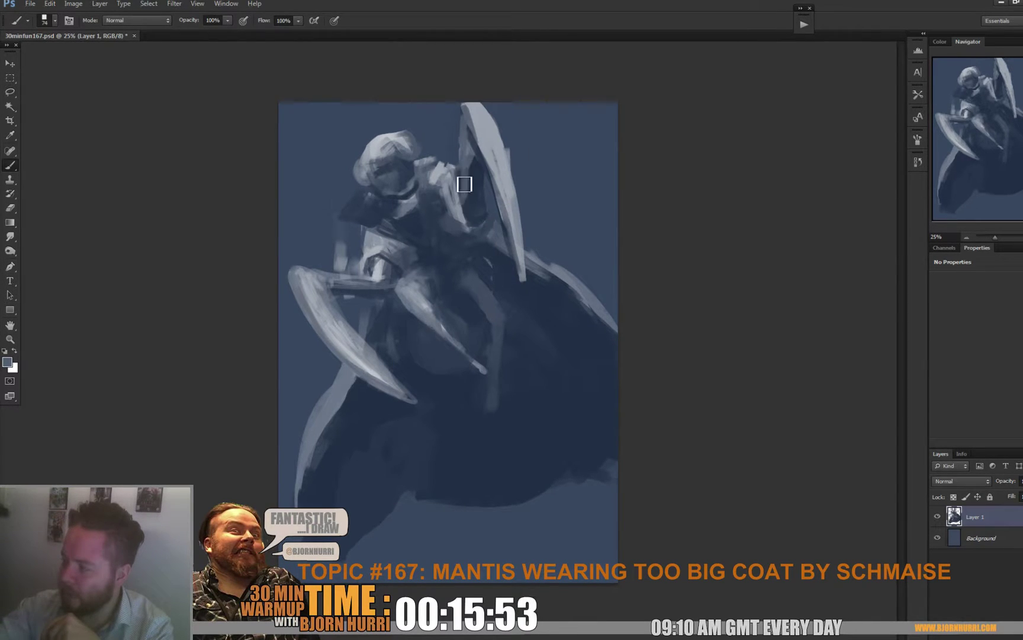
alt+click(477, 204)
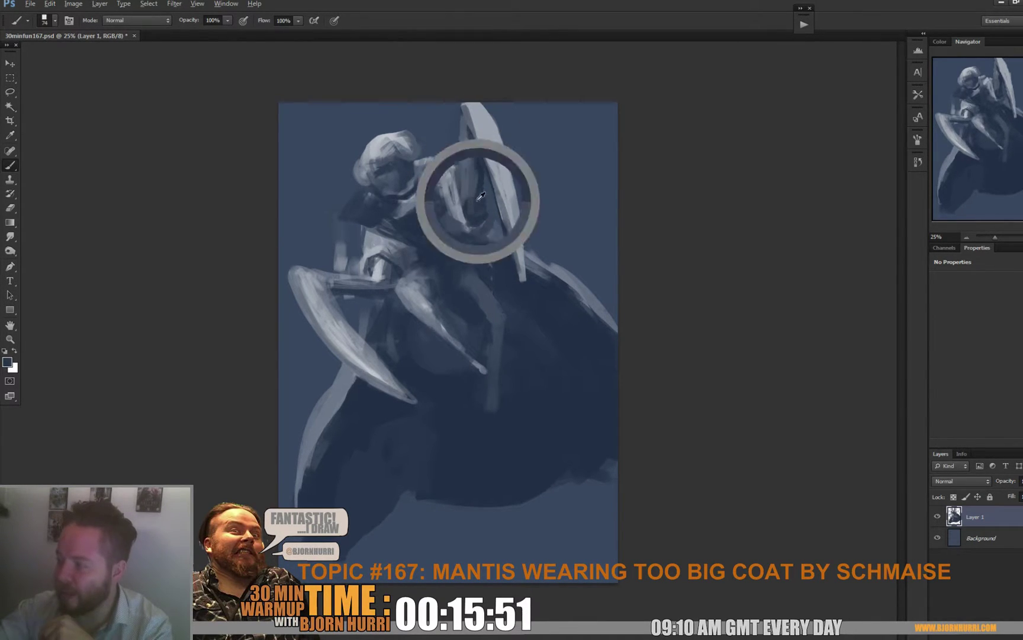
alt+click(473, 192)
right_click(488, 128)
click(514, 152)
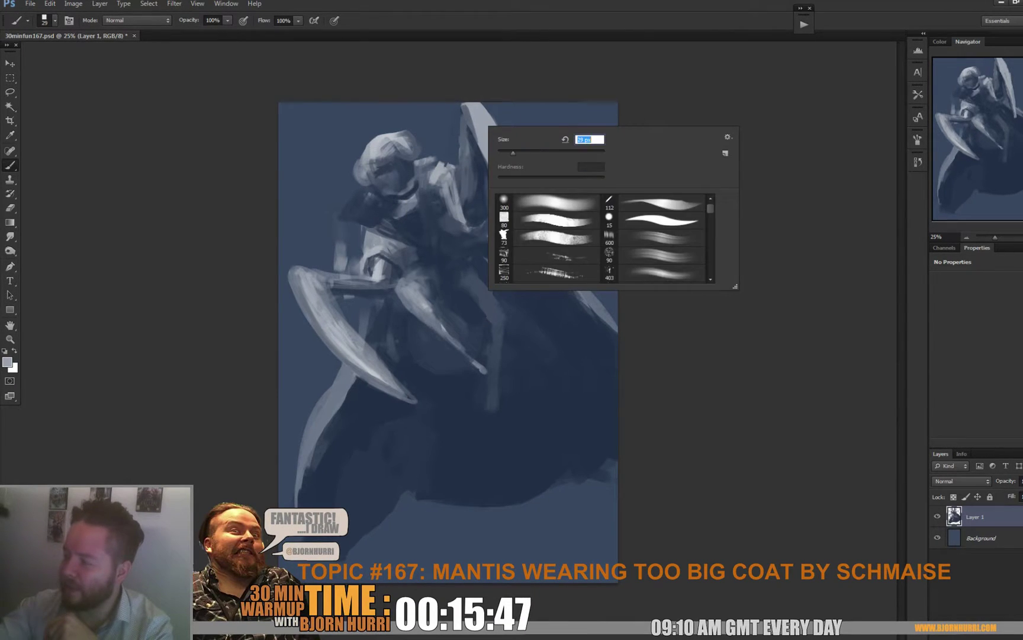
drag(460, 113, 464, 126)
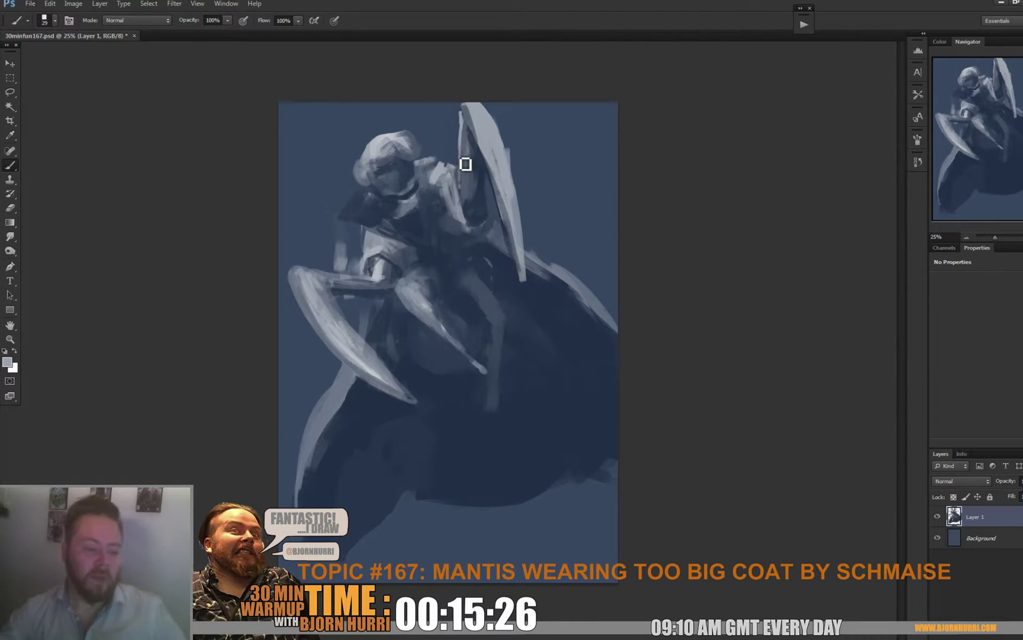
Refine the shadows inside the raised foreleg and lighten the adjoining sleeve edge with sampled tones.
alt+click(473, 202)
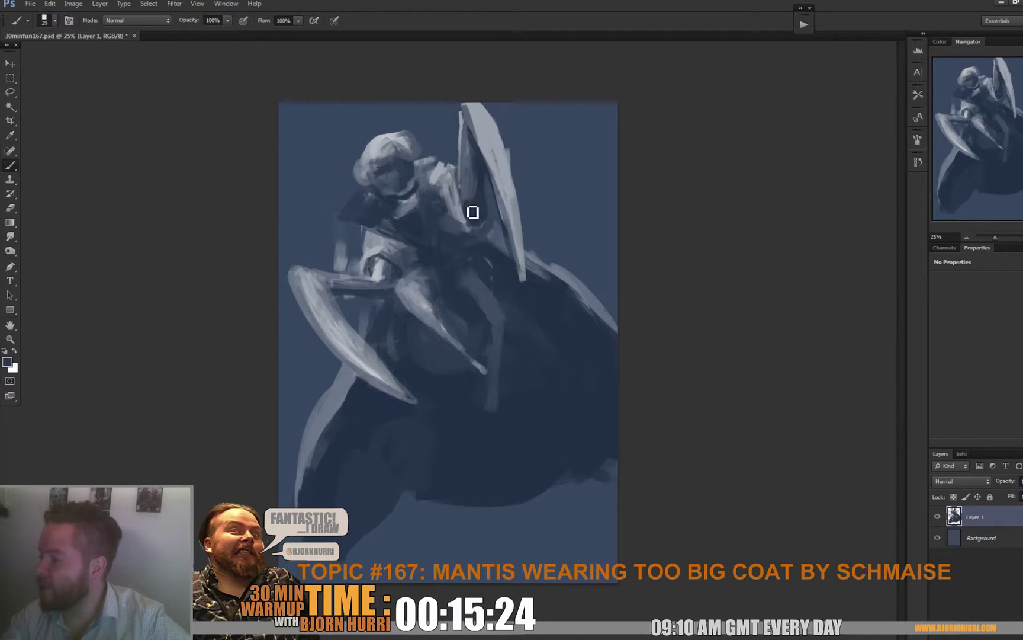
alt+click(477, 185)
alt+click(484, 175)
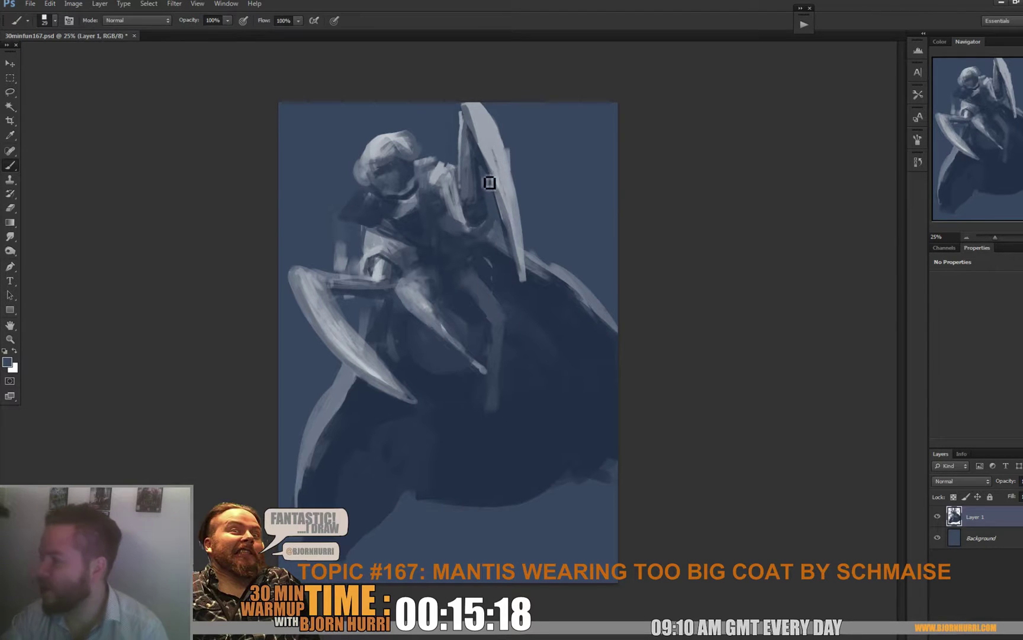
alt+click(454, 157)
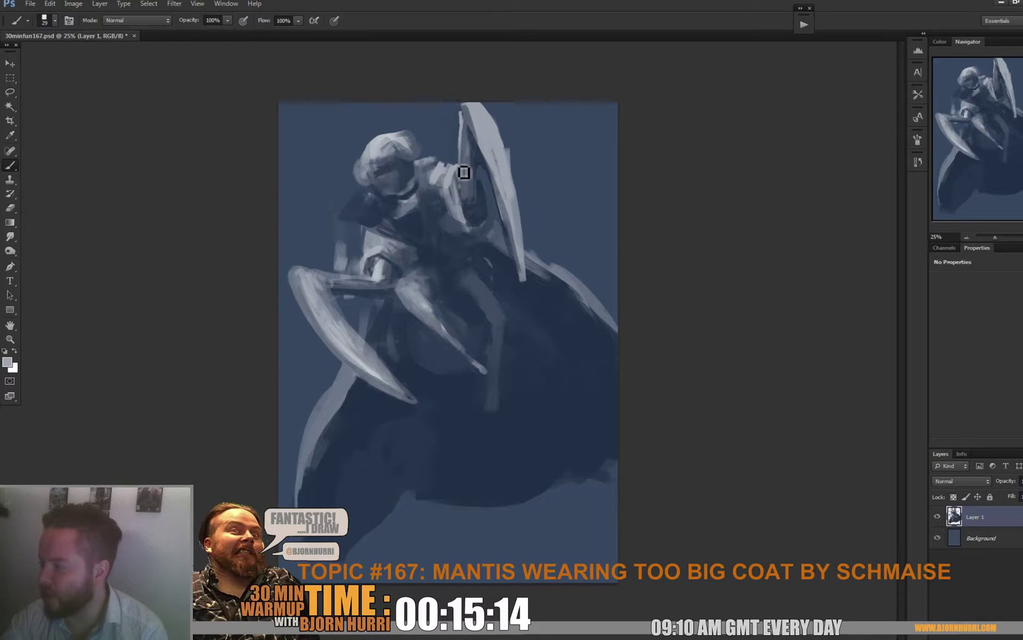
drag(466, 173, 453, 198)
Rework the collar beside the head with sampled greys and dark blues.
alt+click(453, 179)
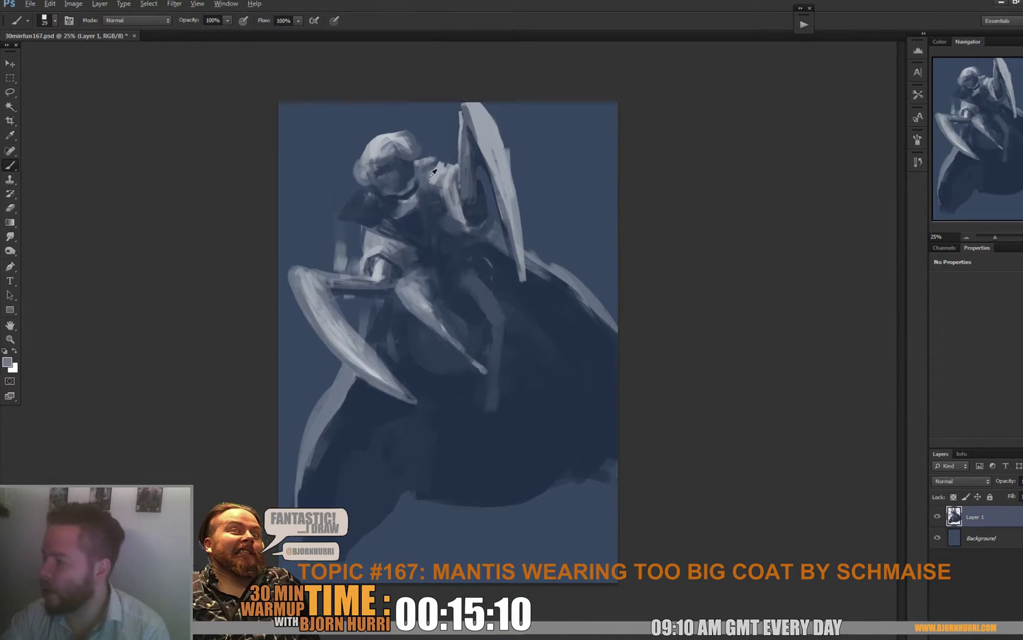
alt+click(437, 191)
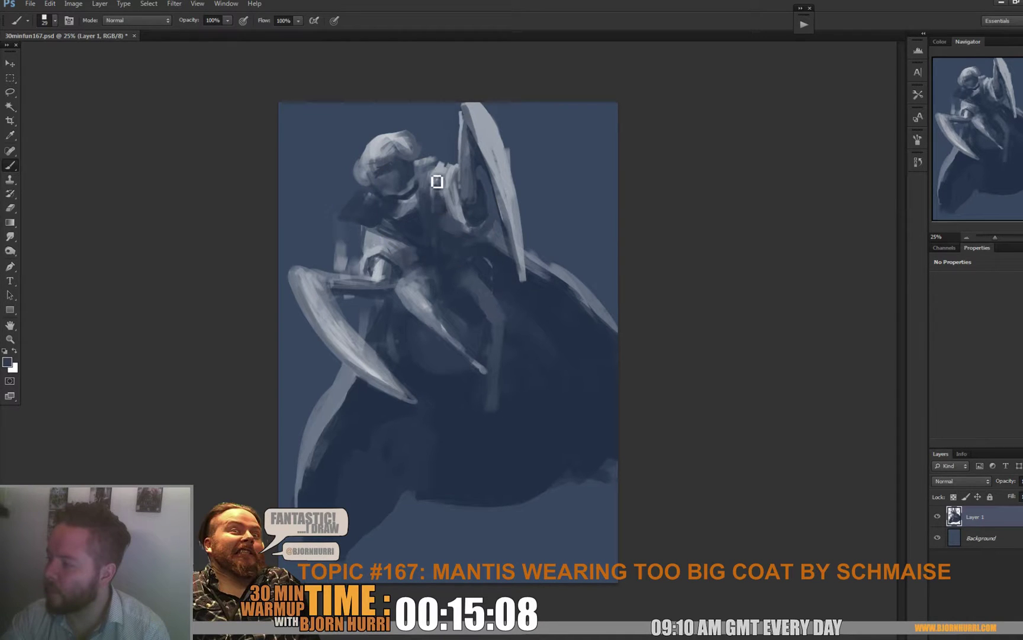
alt+click(439, 170)
mouse_move(442, 173)
mouse_down()
mouse_move(447, 166)
mouse_move(438, 196)
mouse_move(438, 185)
mouse_up()
alt+click(437, 170)
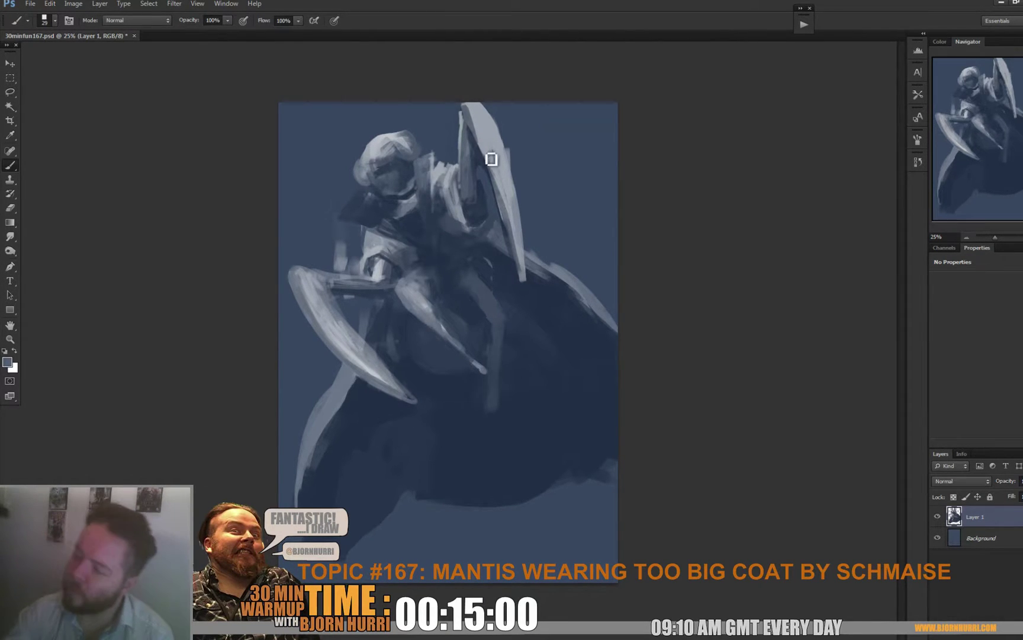
Set the brush to 57 px and repaint the lower face and neck with sampled grey and dark blue.
alt+click(392, 197)
right_click(413, 191)
drag(444, 210, 447, 210)
click(411, 195)
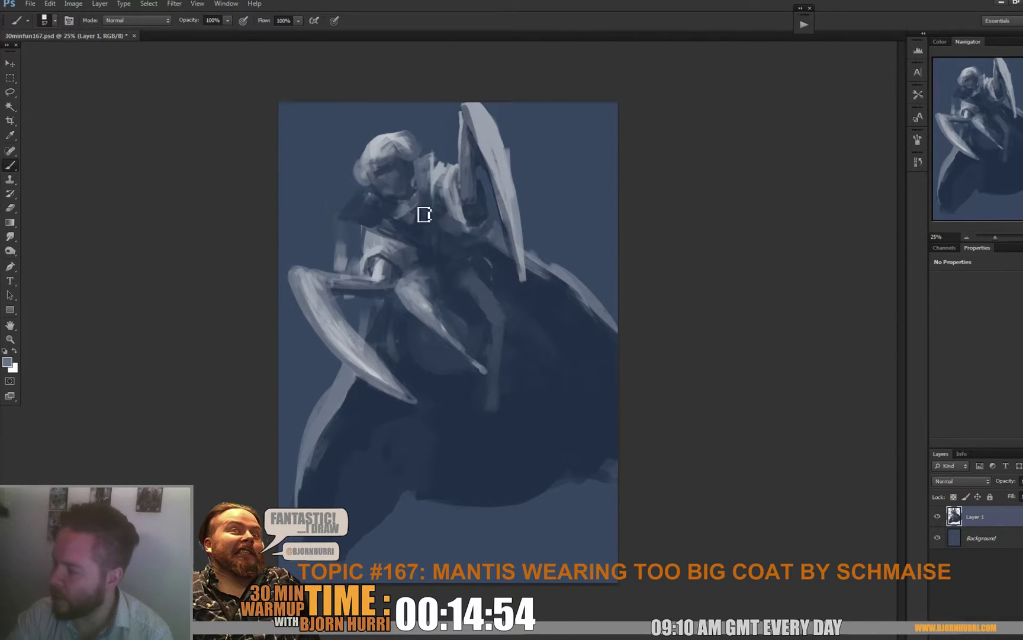
alt+click(419, 216)
drag(421, 221, 423, 206)
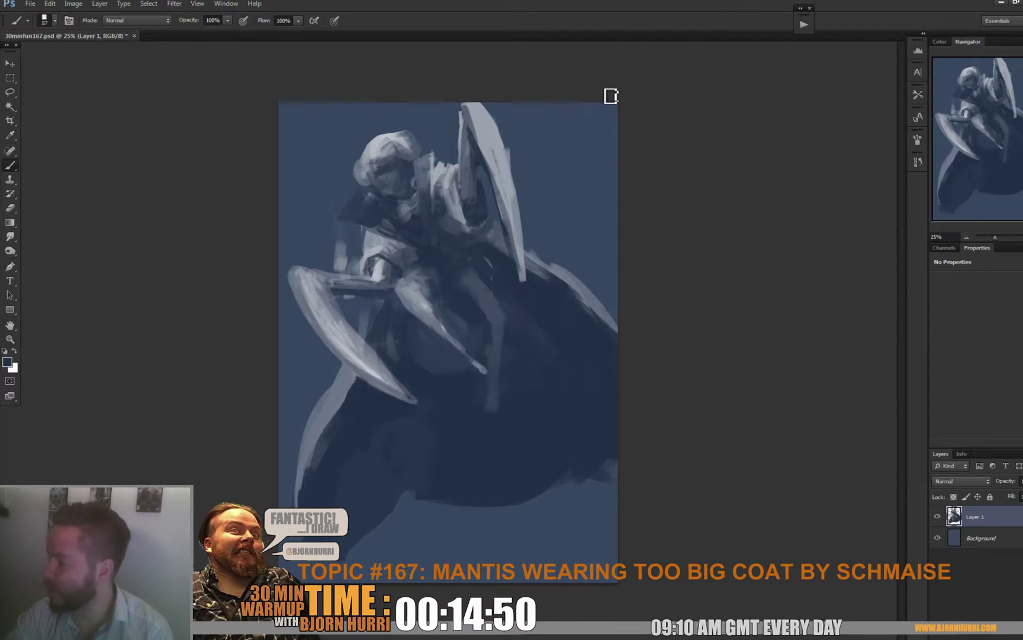
Reduce the brush to 28 px and define the edge of the dark shoulder below the head.
alt+click(376, 240)
right_click(373, 214)
key(Return)
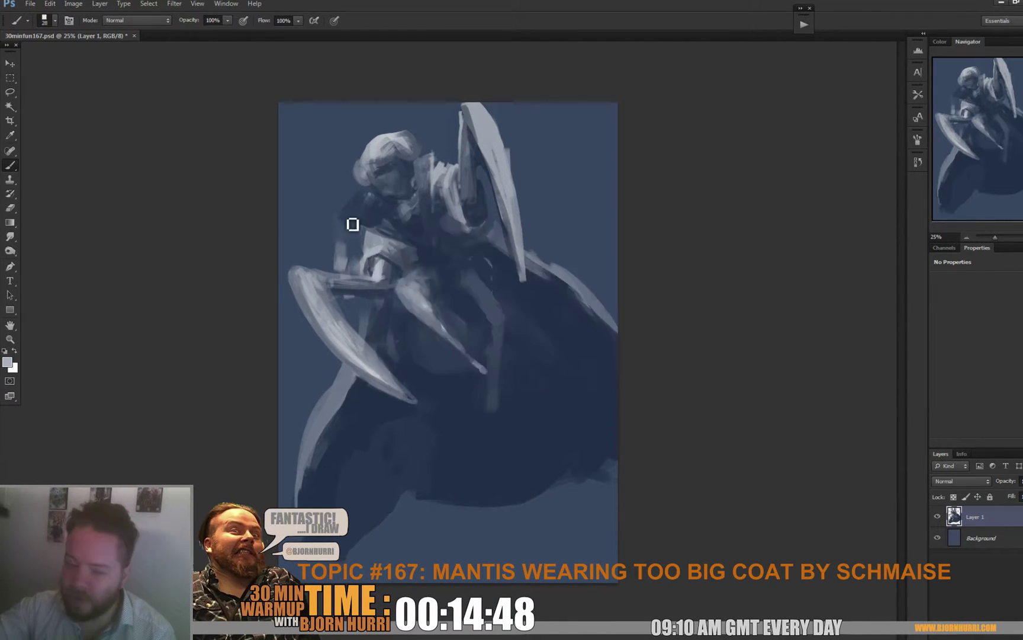
alt+click(352, 202)
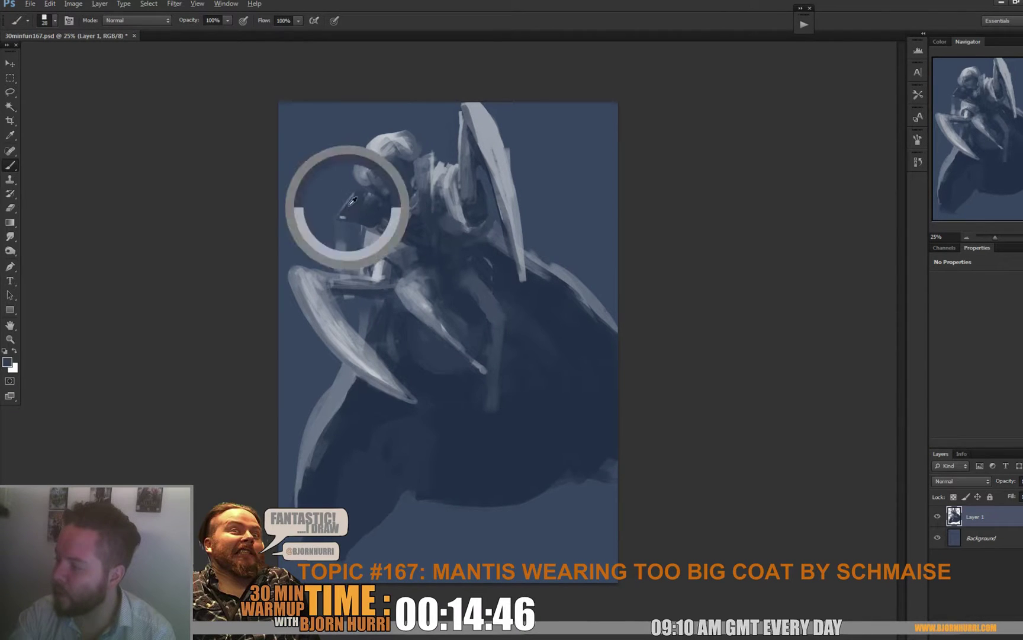
drag(354, 221, 366, 187)
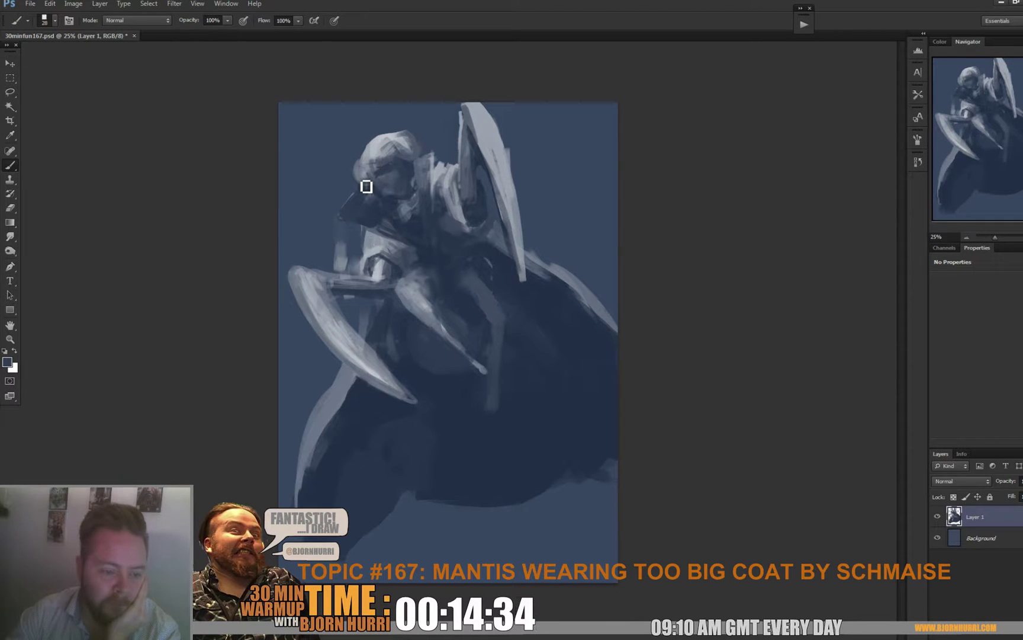
Refine the light folds of the near sleeve above its opening with sampled greys.
alt+click(381, 247)
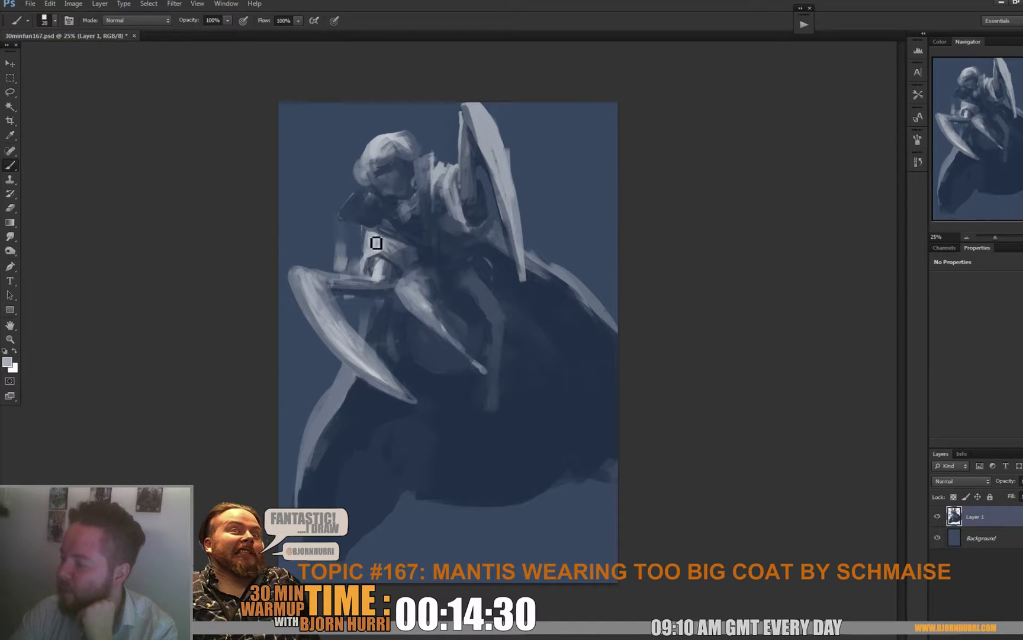
alt+click(374, 249)
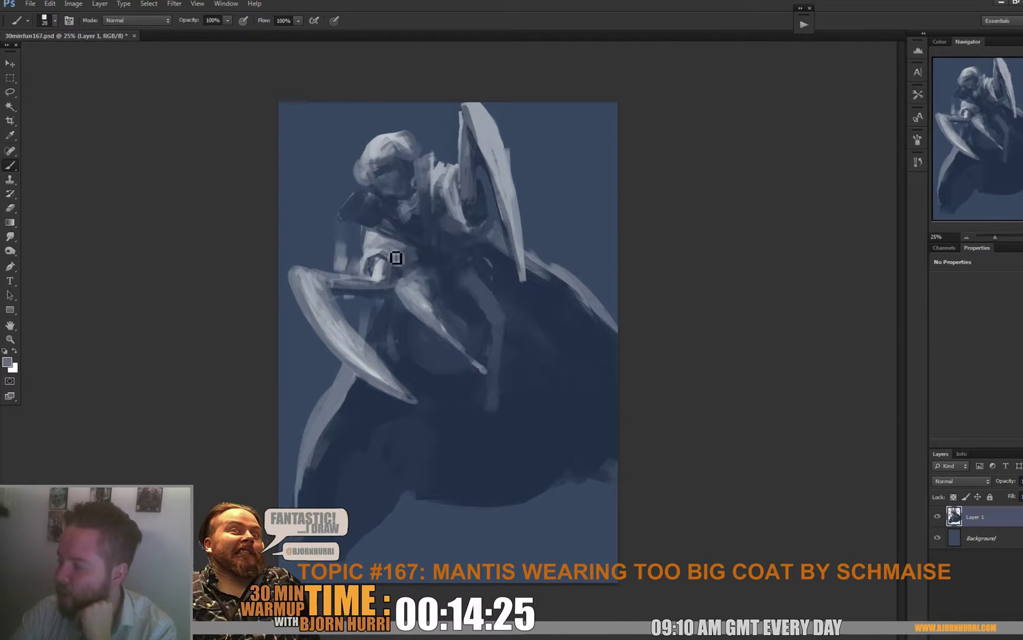
alt+click(380, 248)
drag(378, 255, 377, 262)
alt+click(386, 250)
alt+click(374, 251)
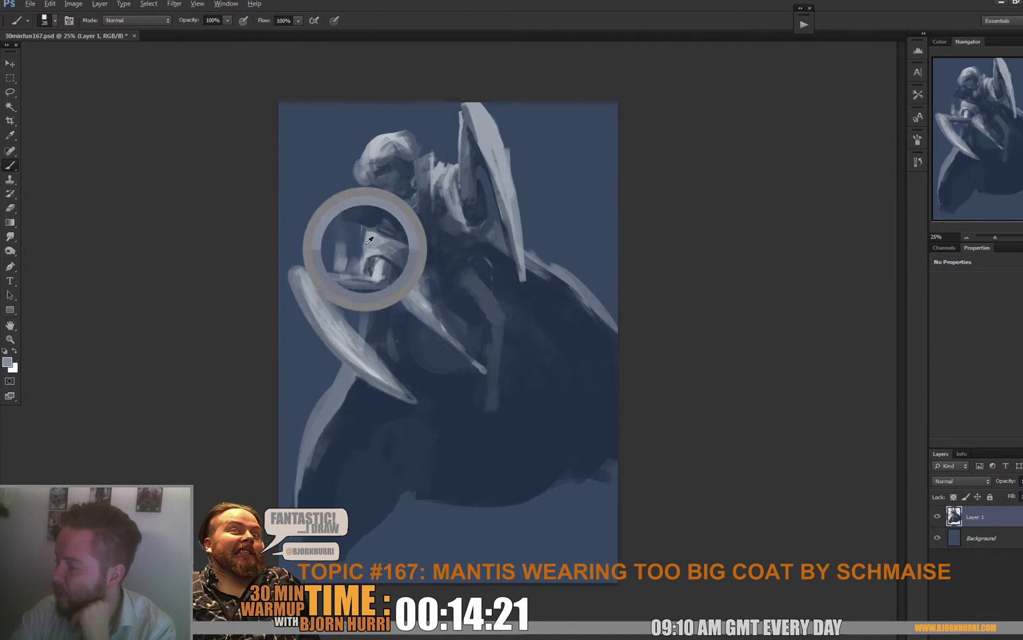
Set the brush to 76 px and paint out the stray strokes beside the near sleeve with sampled background blue.
right_click(378, 243)
alt+click(321, 247)
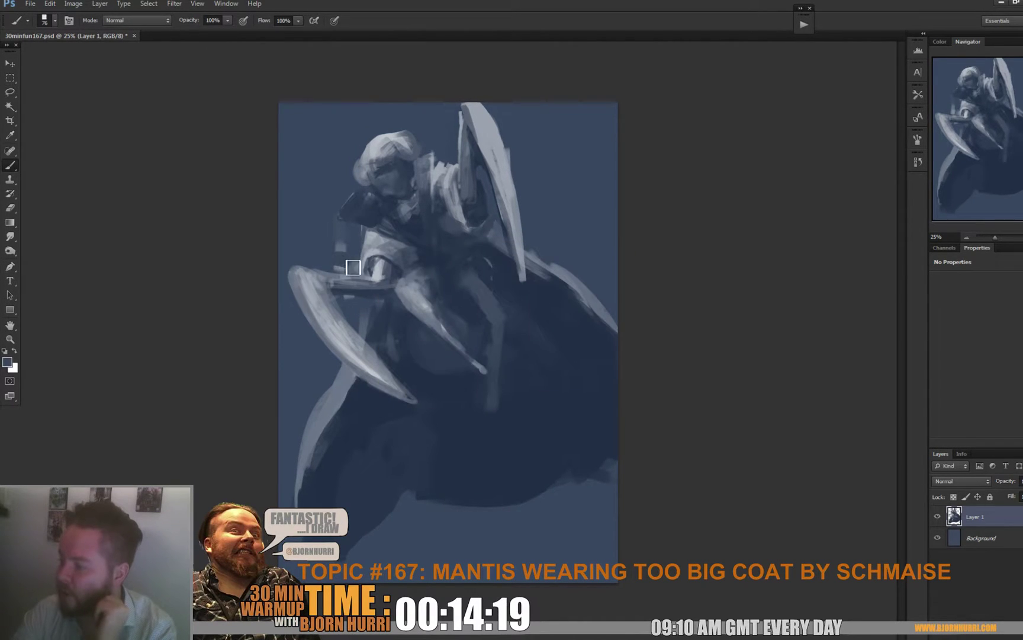
mouse_move(357, 239)
mouse_down()
mouse_move(360, 270)
mouse_move(323, 270)
mouse_up()
Reduce the brush to 24 px and refine the lit top and shaded underside of the near forearm with sampled greys and blues.
right_click(380, 266)
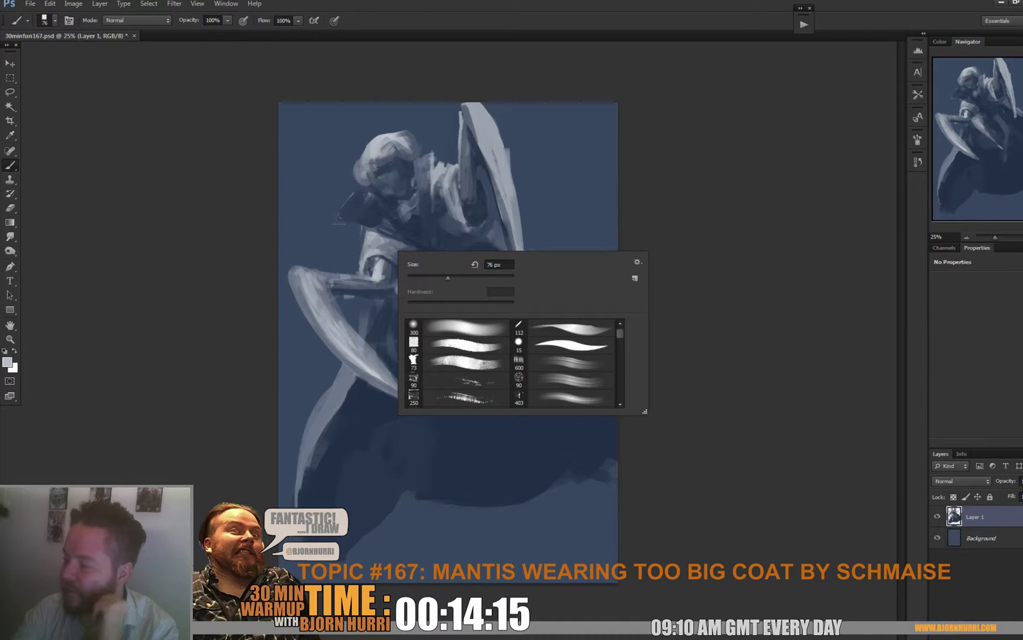
alt+click(340, 285)
drag(341, 284, 388, 284)
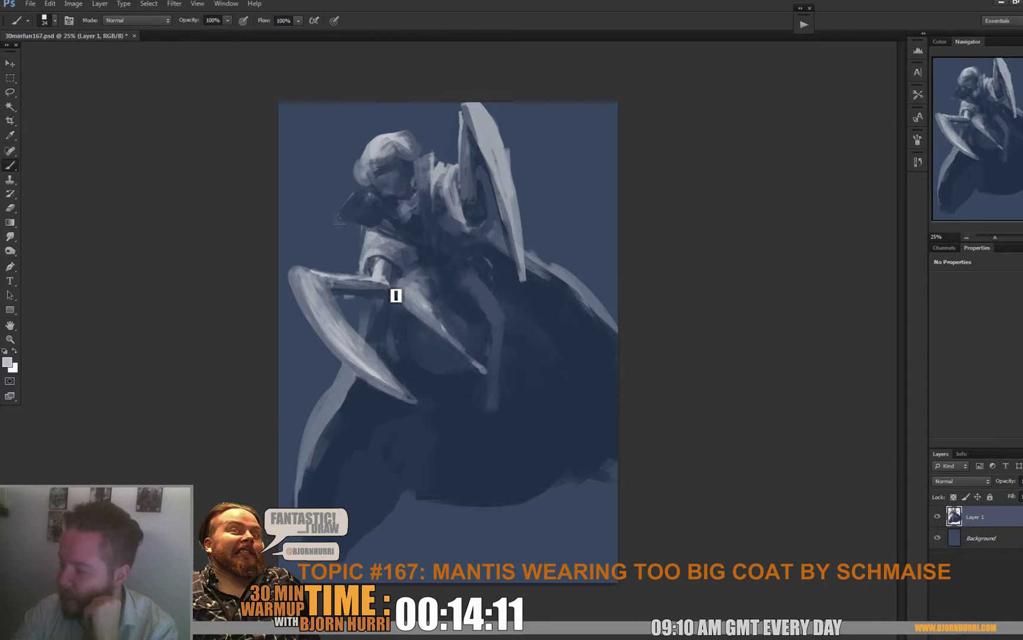
alt+click(388, 287)
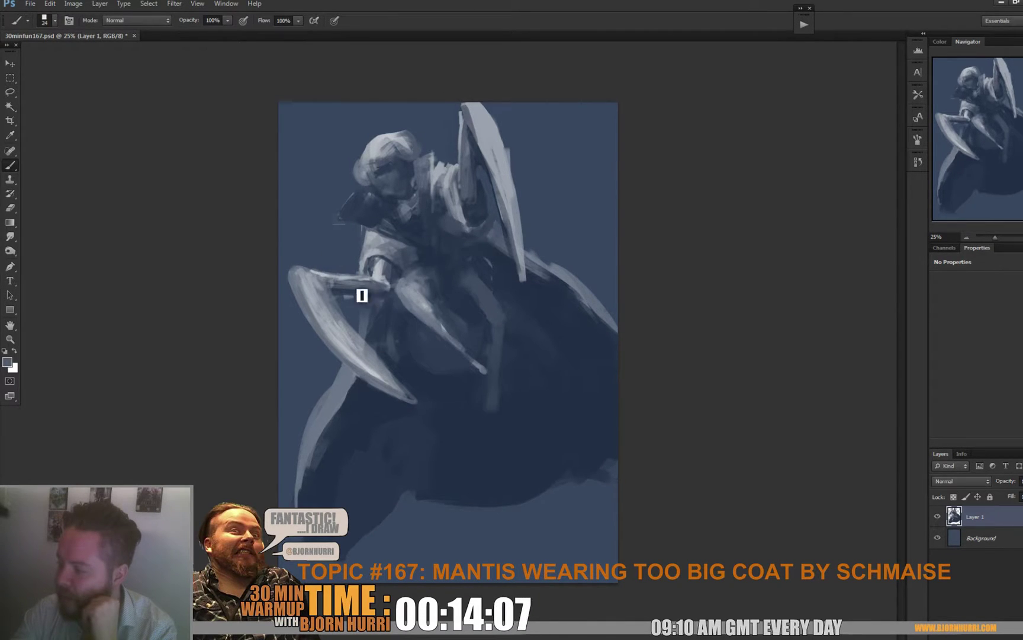
alt+click(339, 289)
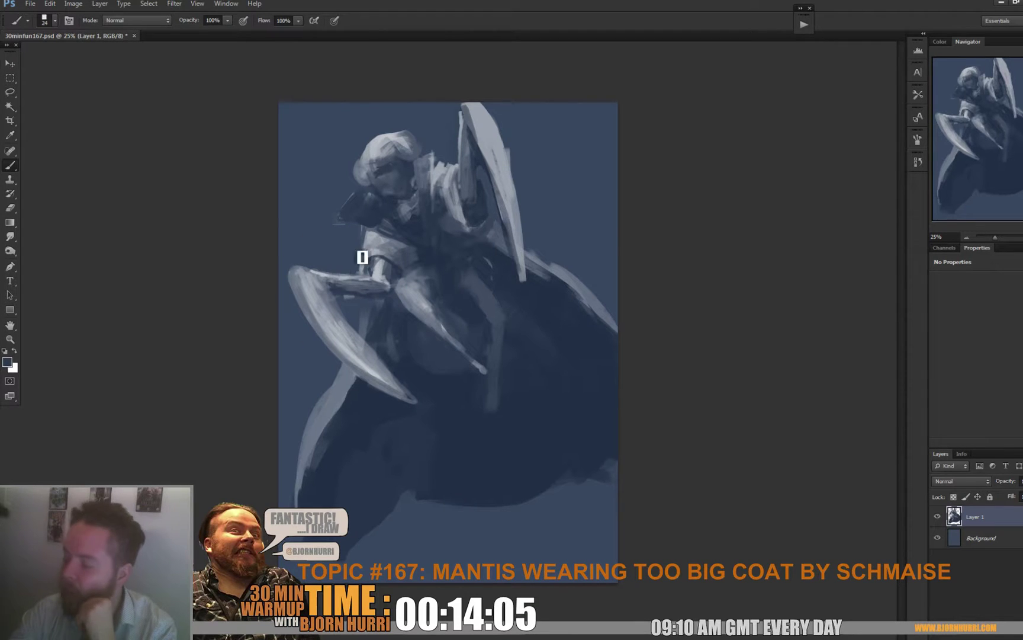
drag(346, 293, 365, 292)
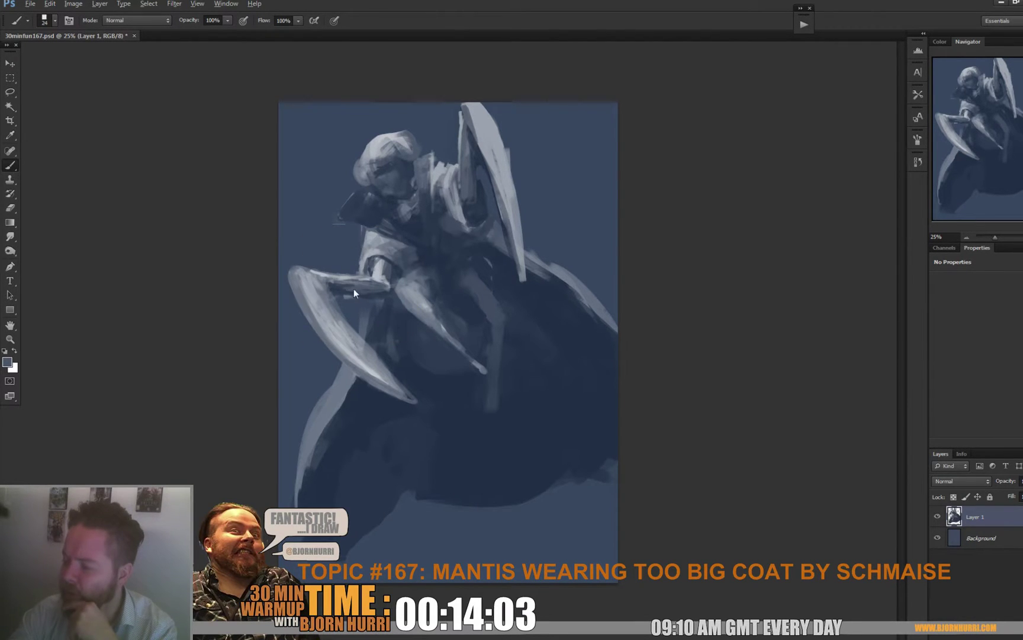
alt+click(353, 303)
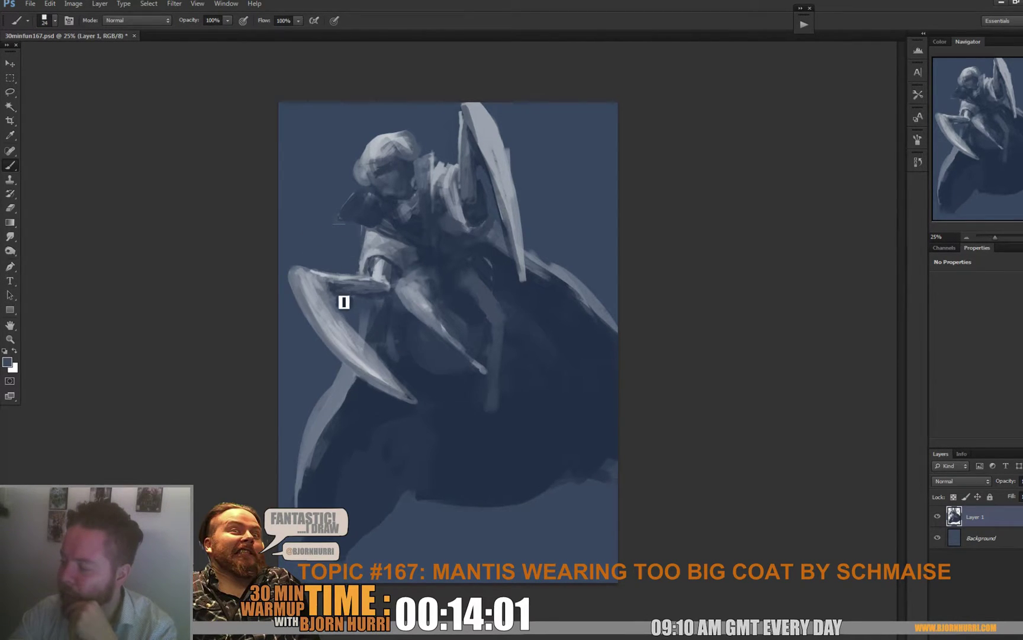
Set the brush to 45 px and brighten the near scythe blade along its length with sampled light greys.
alt+click(321, 283)
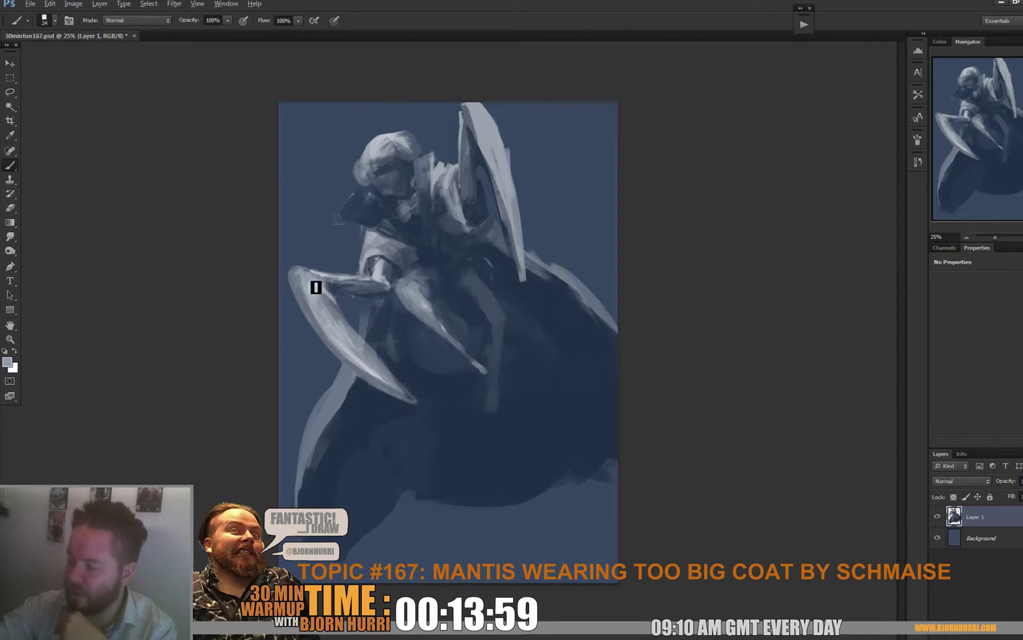
right_click(353, 302)
drag(374, 329, 378, 330)
drag(324, 296, 346, 320)
alt+click(325, 276)
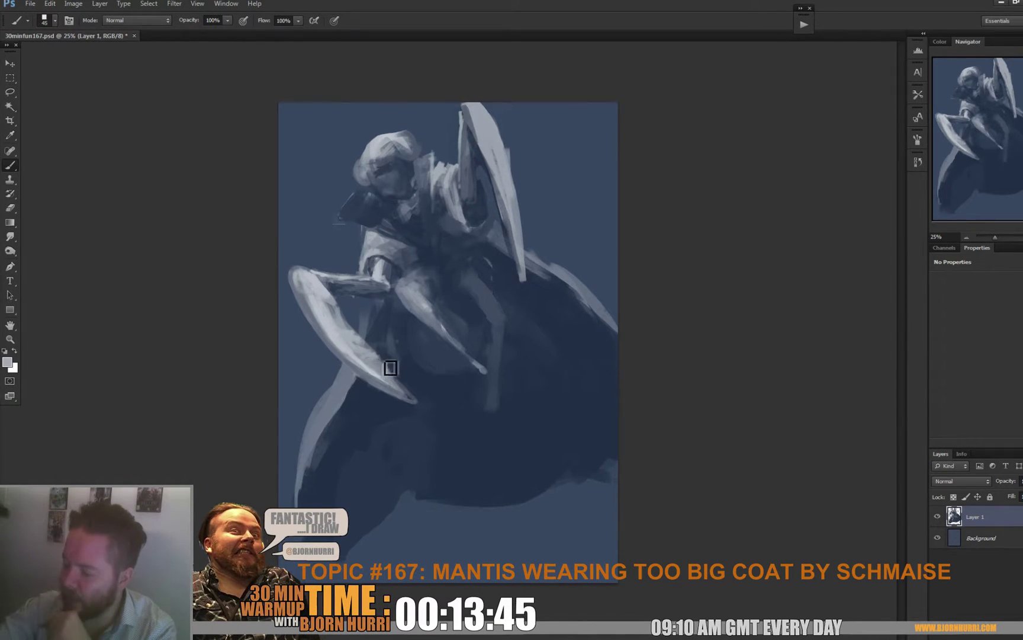
drag(381, 369, 389, 380)
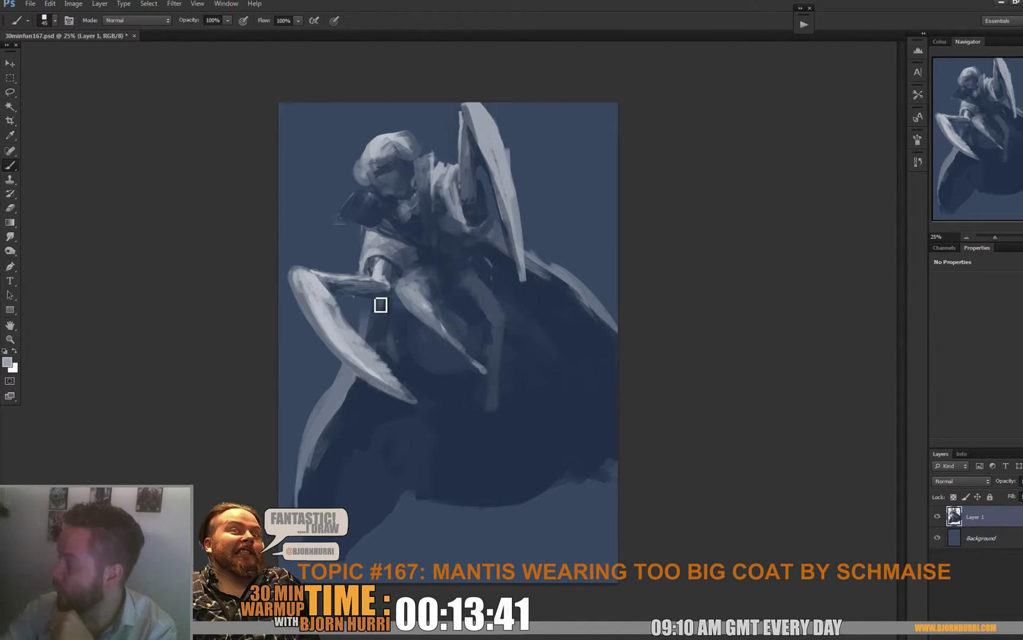
Reduce the brush to 19 px and paint a serrated inner edge on the near scythe blade in sampled light grey.
right_click(417, 345)
click(422, 356)
alt+click(324, 293)
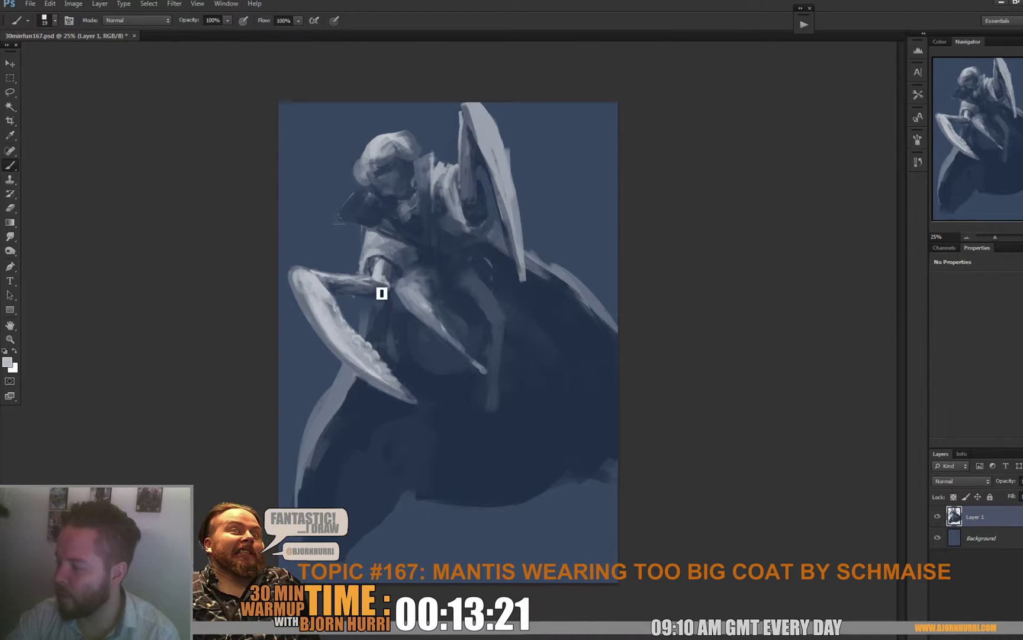
Set the brush to 49 px and brighten the upper part of the middle claw, shading around its base with sampled dark blue.
right_click(438, 301)
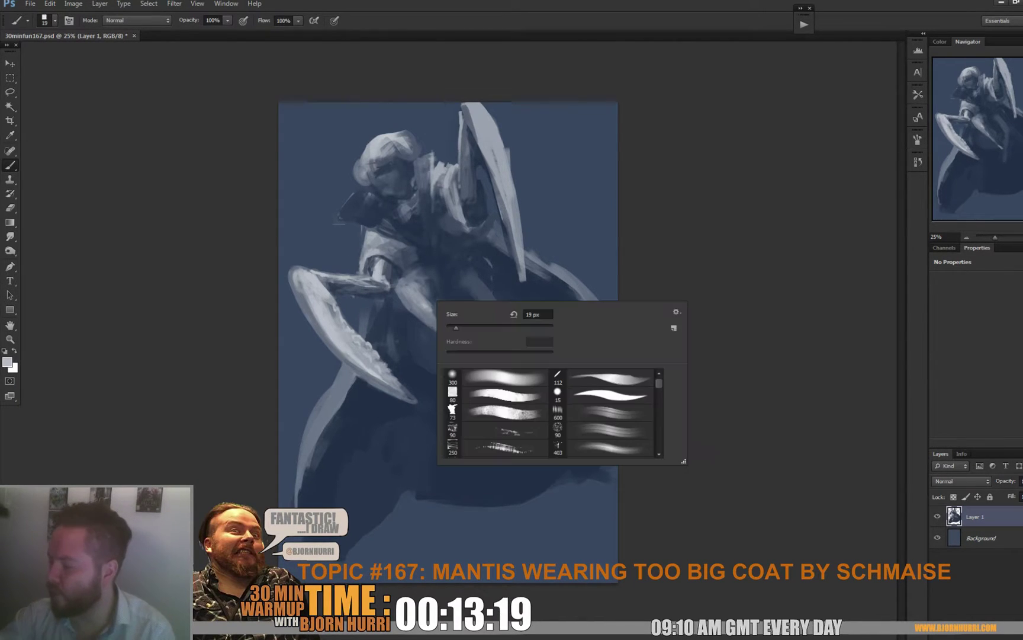
drag(410, 296, 423, 304)
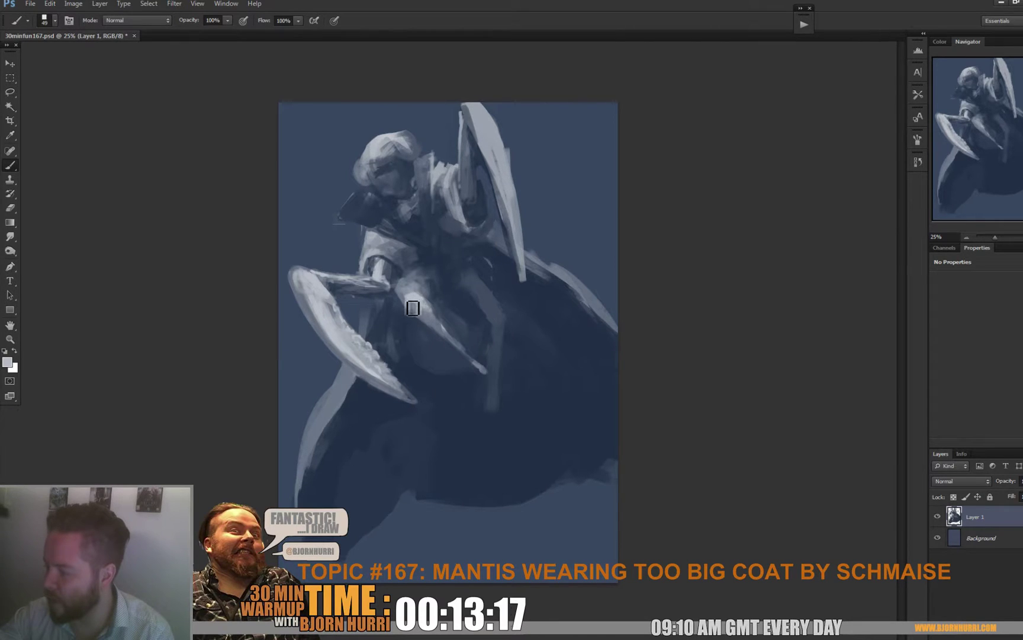
alt+click(401, 296)
alt+click(406, 302)
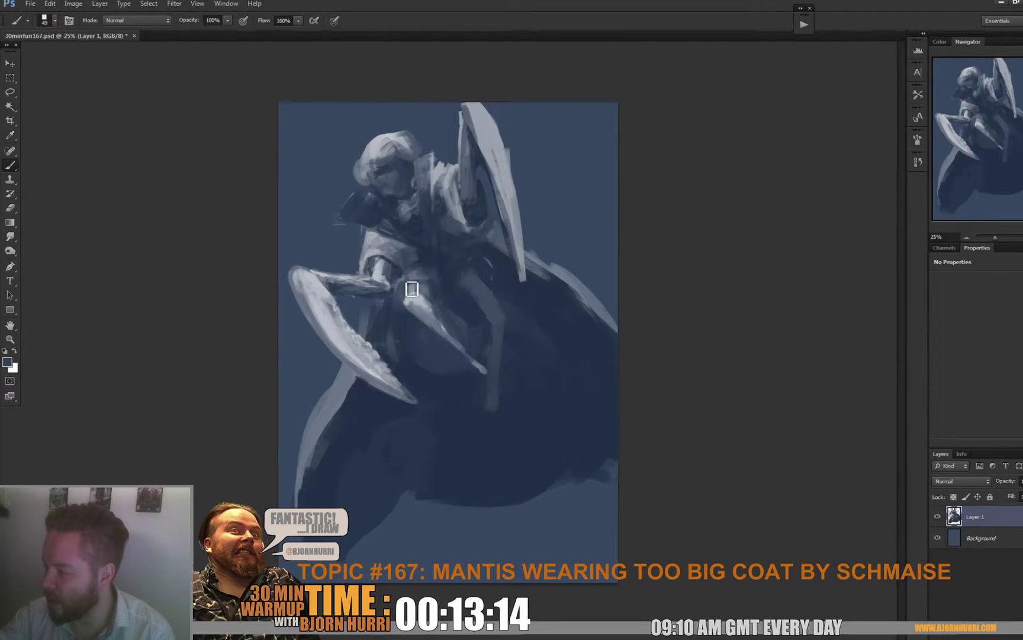
Set the brush to 34 px and paint the dark diagonal coat edge running down between the near sleeve and middle claw.
right_click(456, 267)
drag(488, 289, 483, 289)
mouse_move(430, 250)
mouse_down()
mouse_move(421, 280)
mouse_move(406, 295)
mouse_move(430, 258)
mouse_move(393, 309)
mouse_up()
alt+click(428, 263)
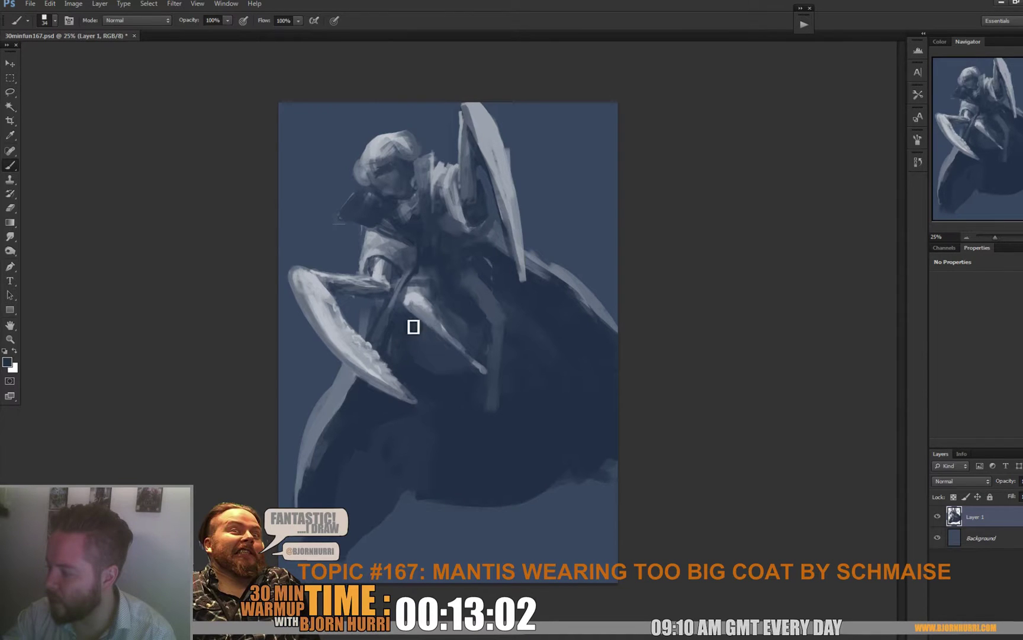
alt+click(387, 293)
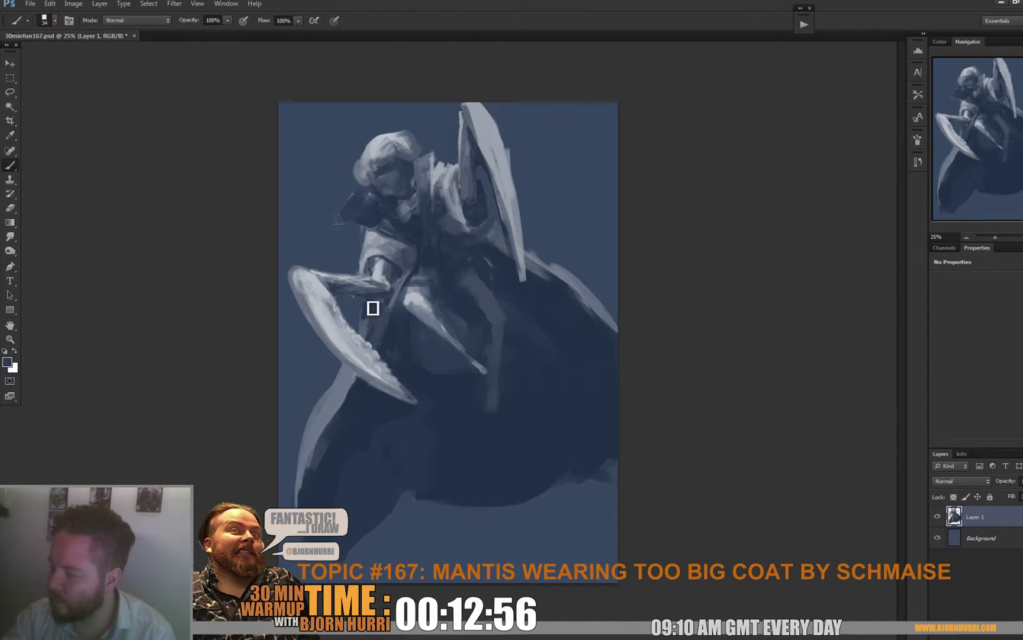
Rework the coat area between the near forearm and the scythe blade with sampled mid and dark blues.
alt+click(355, 309)
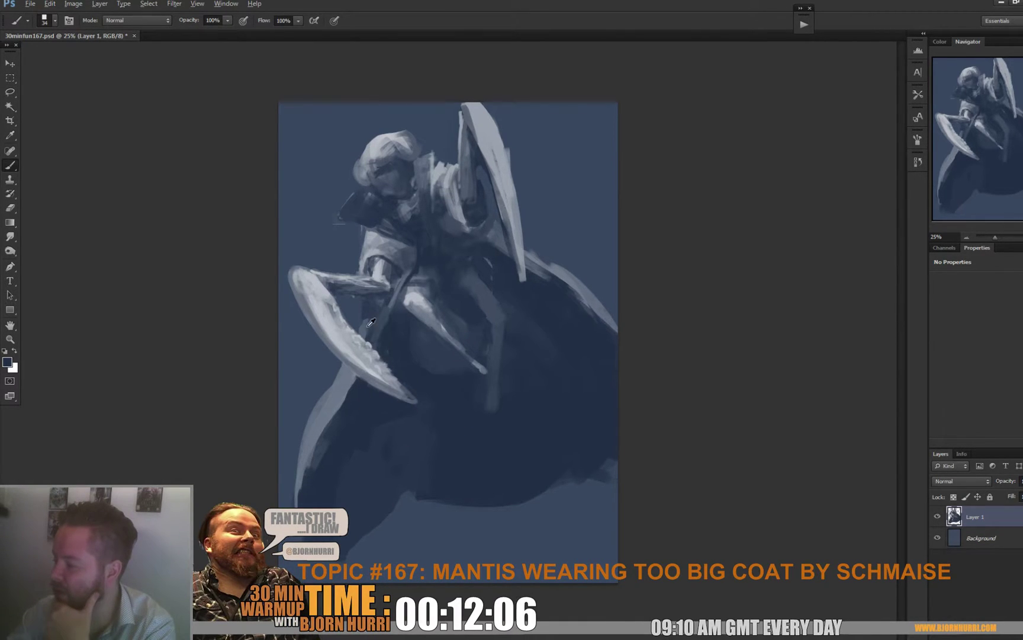
alt+click(376, 302)
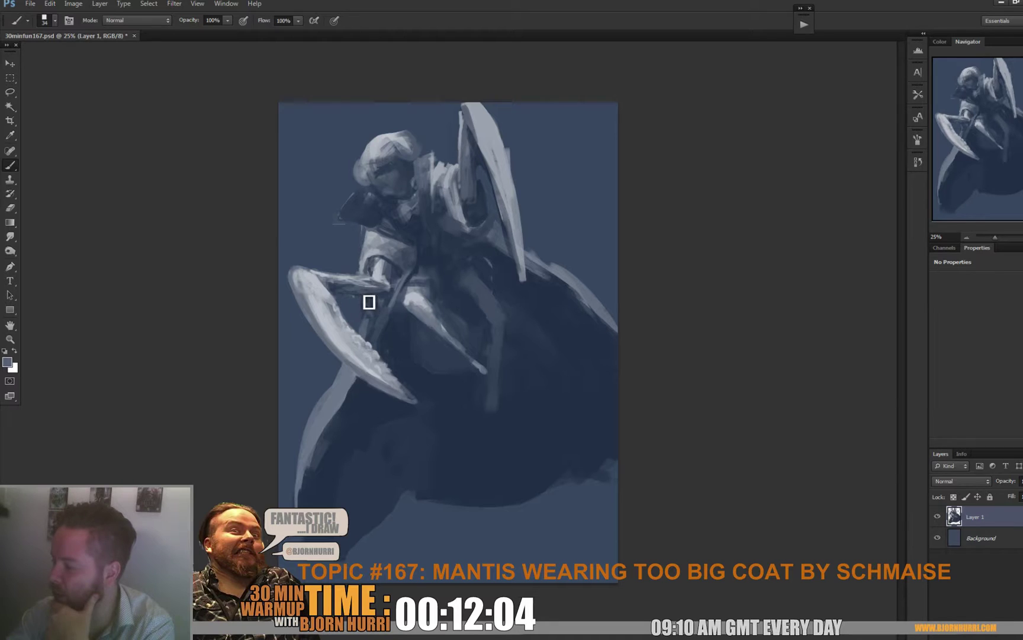
alt+click(362, 320)
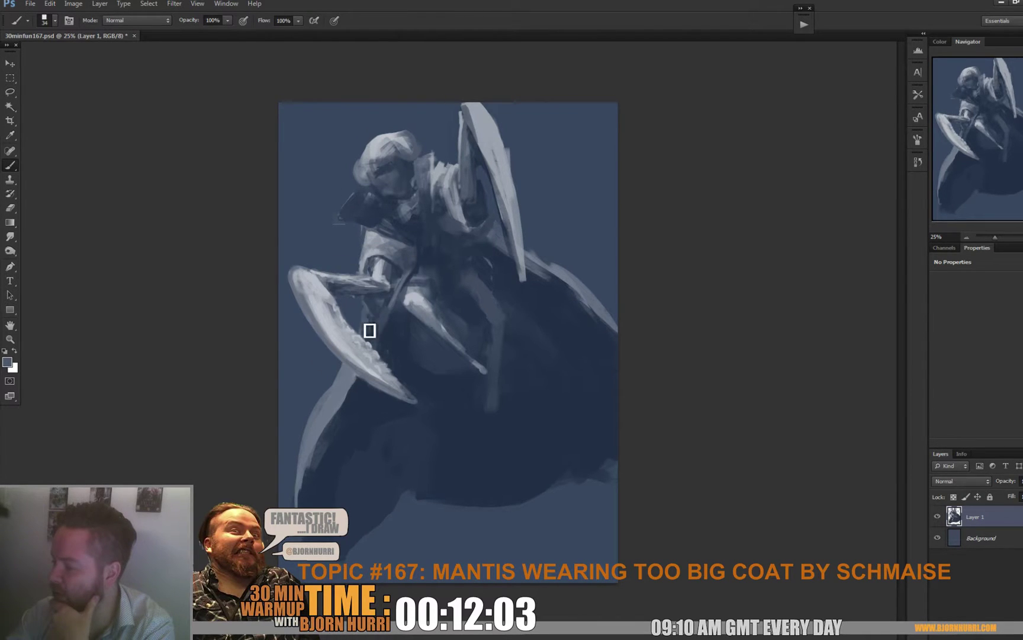
alt+click(371, 341)
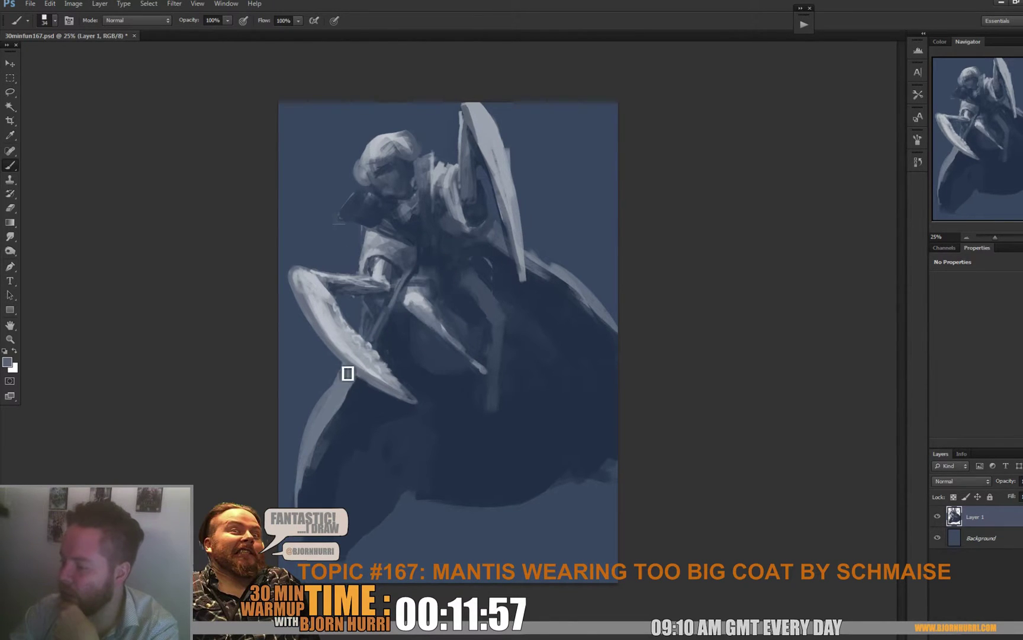
Narrow and soften the light rim below the near scythe with sampled blue, enlarging the brush to 123 px for its lower end.
alt+click(356, 384)
mouse_move(359, 388)
mouse_down()
mouse_move(331, 433)
mouse_move(371, 384)
mouse_move(319, 461)
mouse_move(338, 416)
mouse_move(314, 479)
mouse_up()
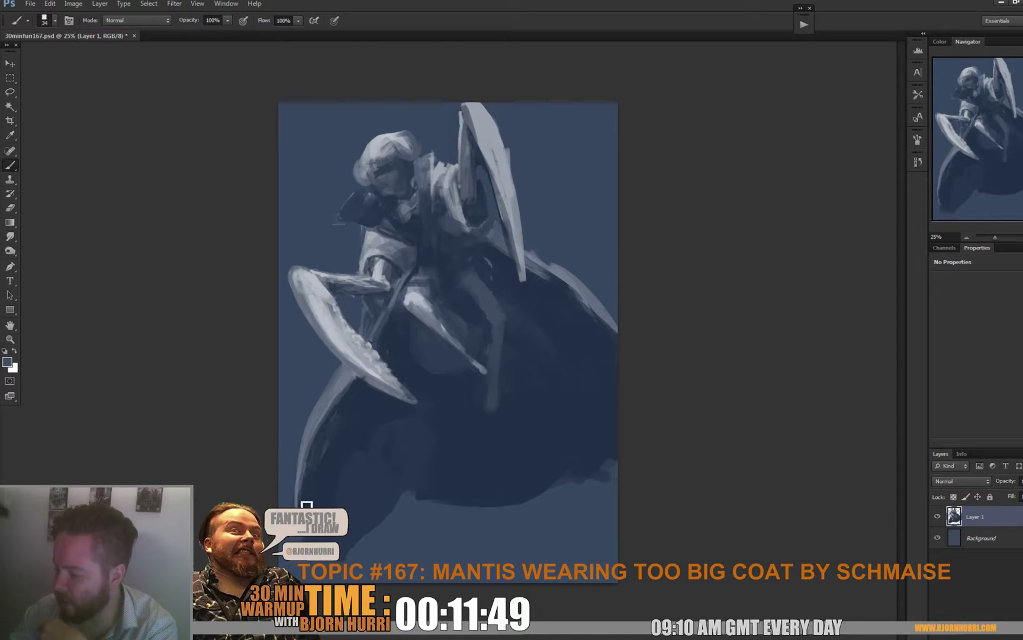
right_click(349, 490)
click(387, 516)
click(309, 508)
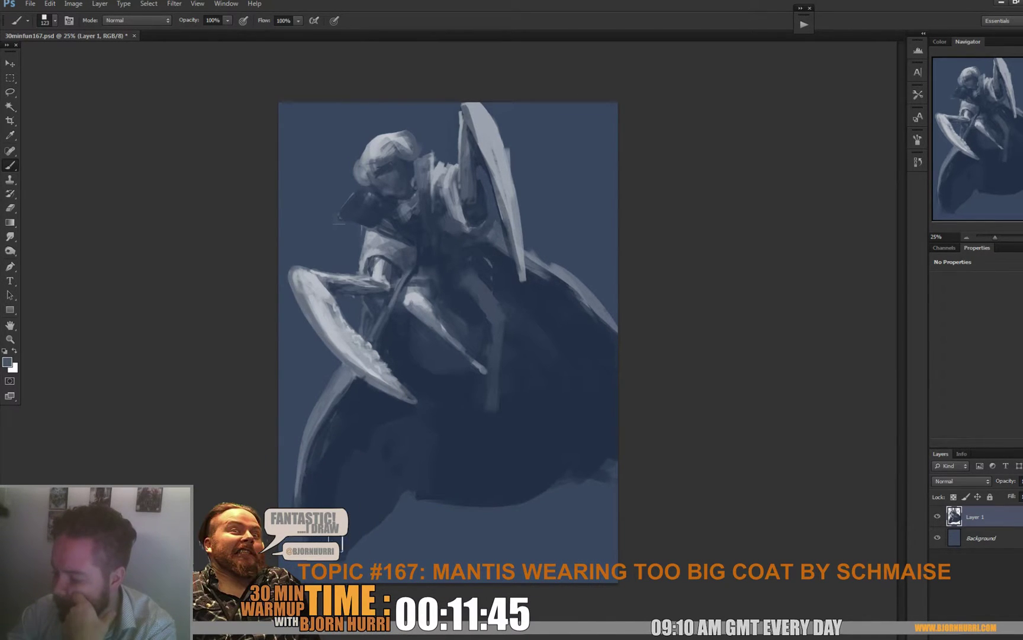
Blend the dark interior and lower edge of the coat with broad strokes of sampled dark blues.
alt+click(332, 454)
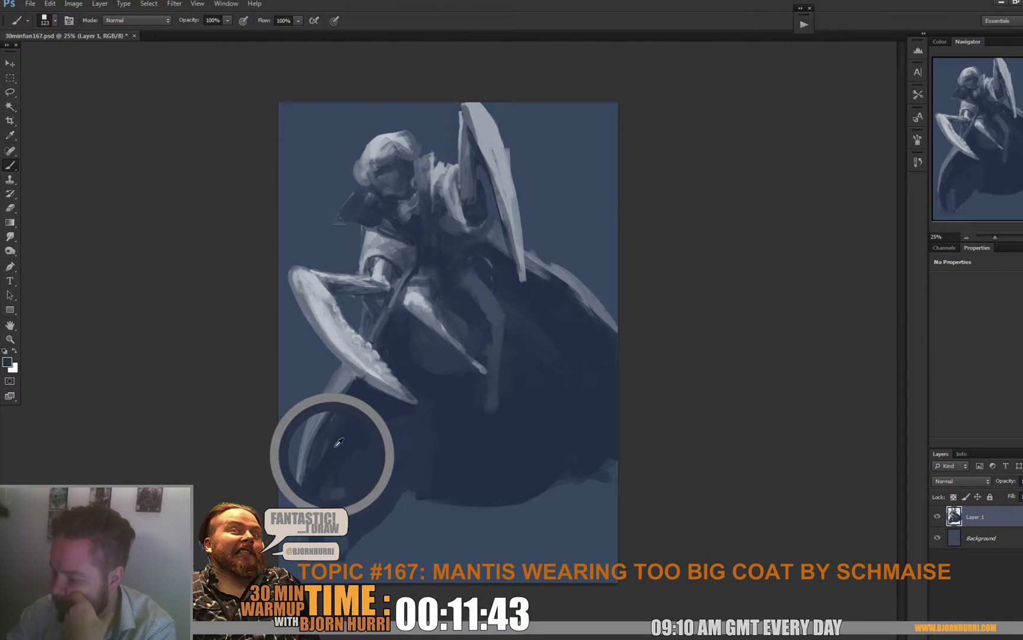
mouse_move(375, 441)
mouse_down()
mouse_move(376, 470)
mouse_move(395, 483)
mouse_move(400, 434)
mouse_up()
alt+click(392, 410)
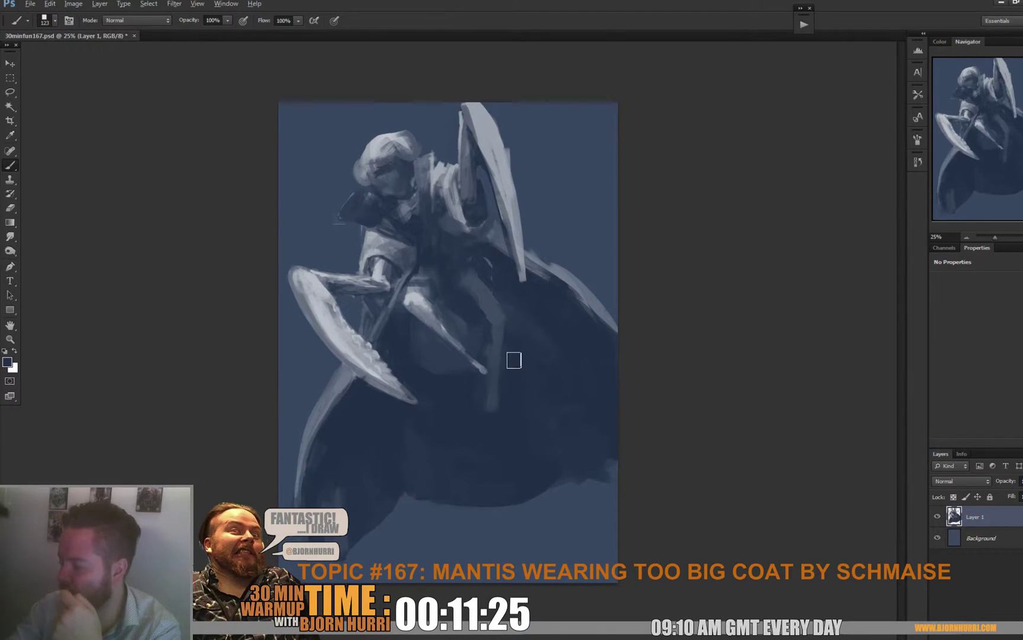
Reduce the brush to 23 px, define the coat's shoulder edge below the raised foreleg, and darken the collar strip beside the neck.
right_click(491, 261)
click(517, 289)
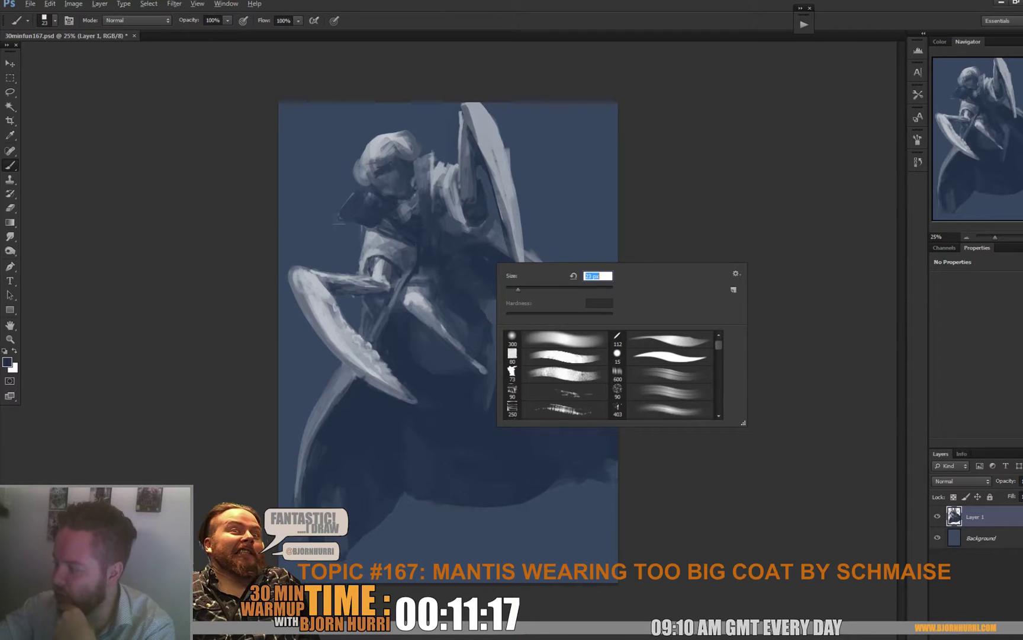
alt+click(497, 245)
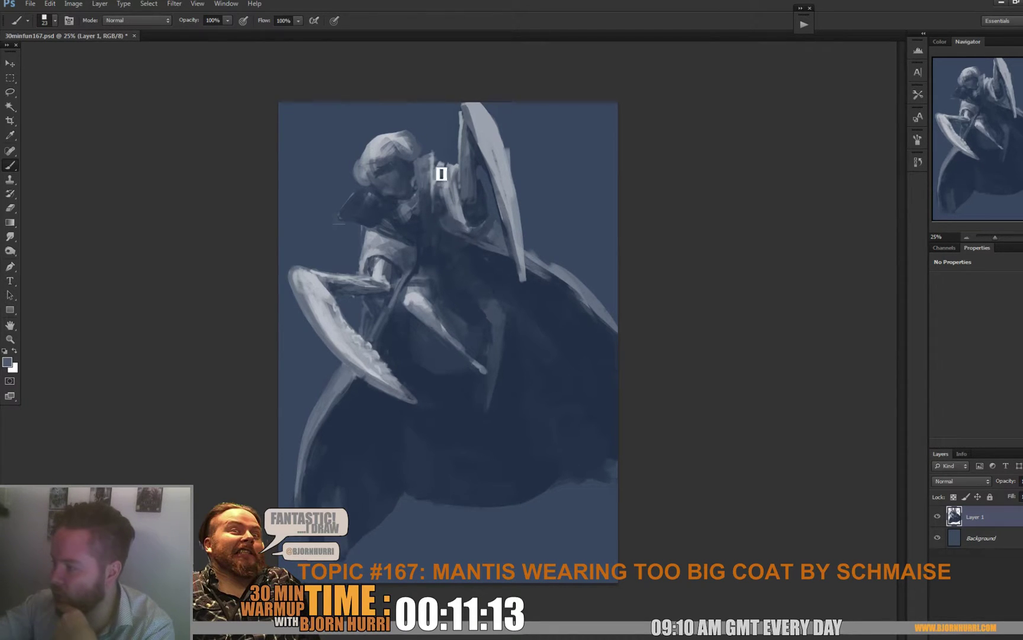
alt+click(451, 234)
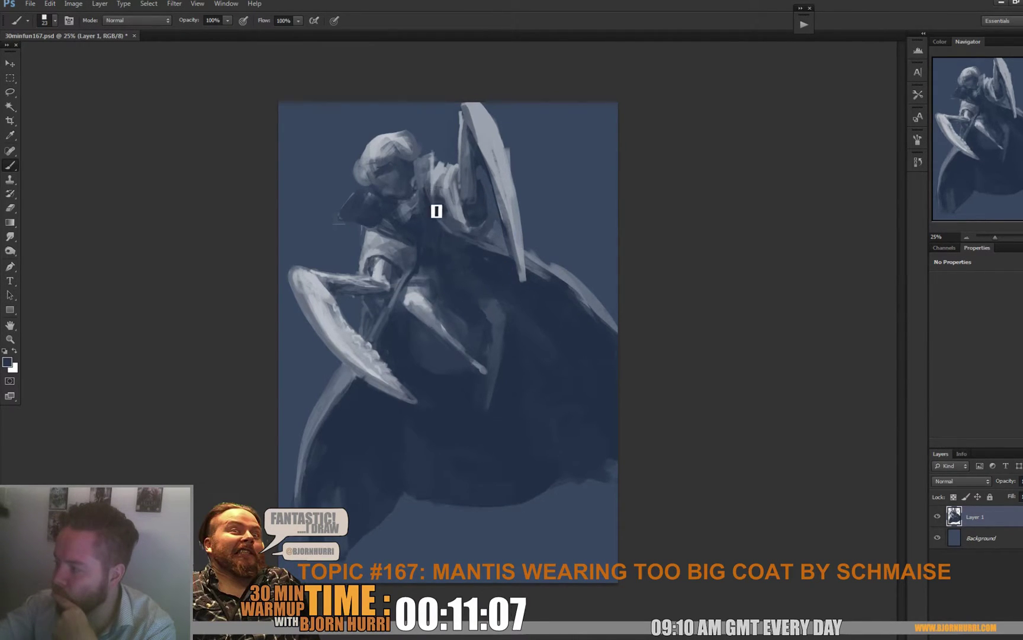
Shape the rounded eye on the head's far side with sampled light and mid greys.
alt+click(411, 152)
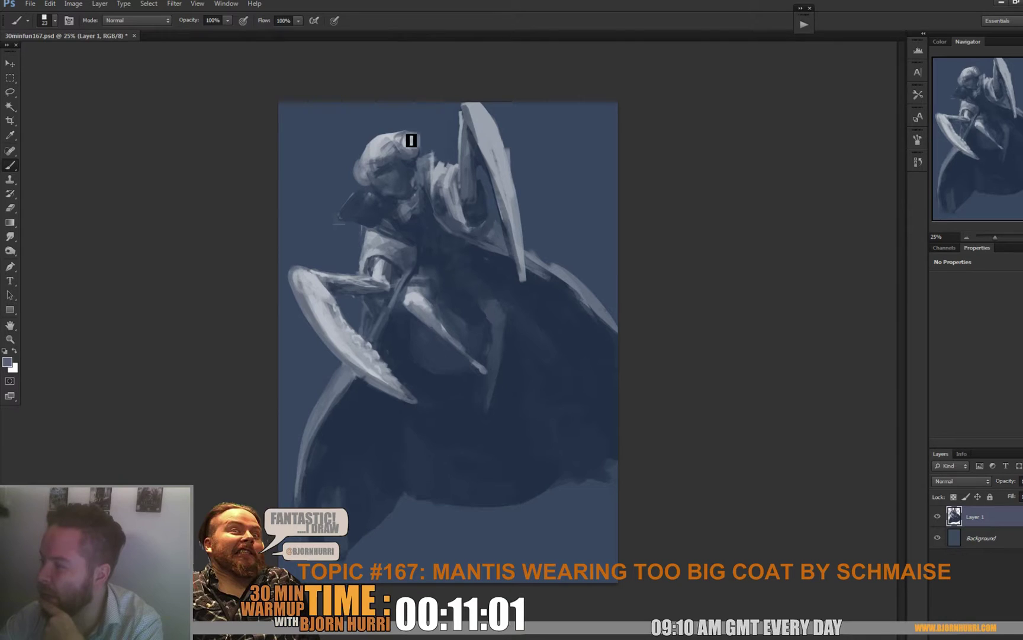
alt+click(397, 144)
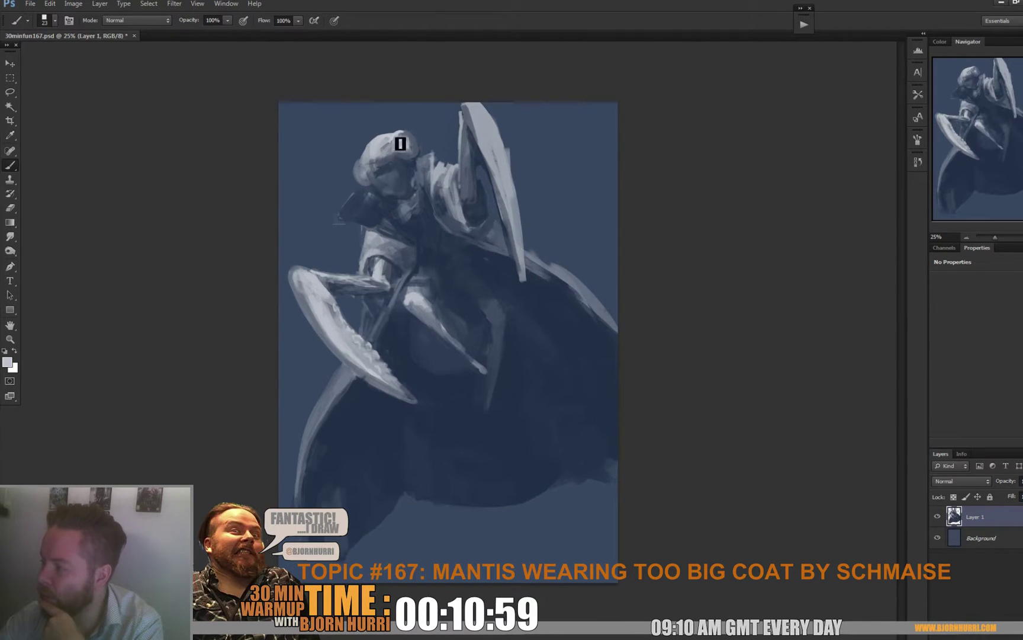
alt+click(404, 141)
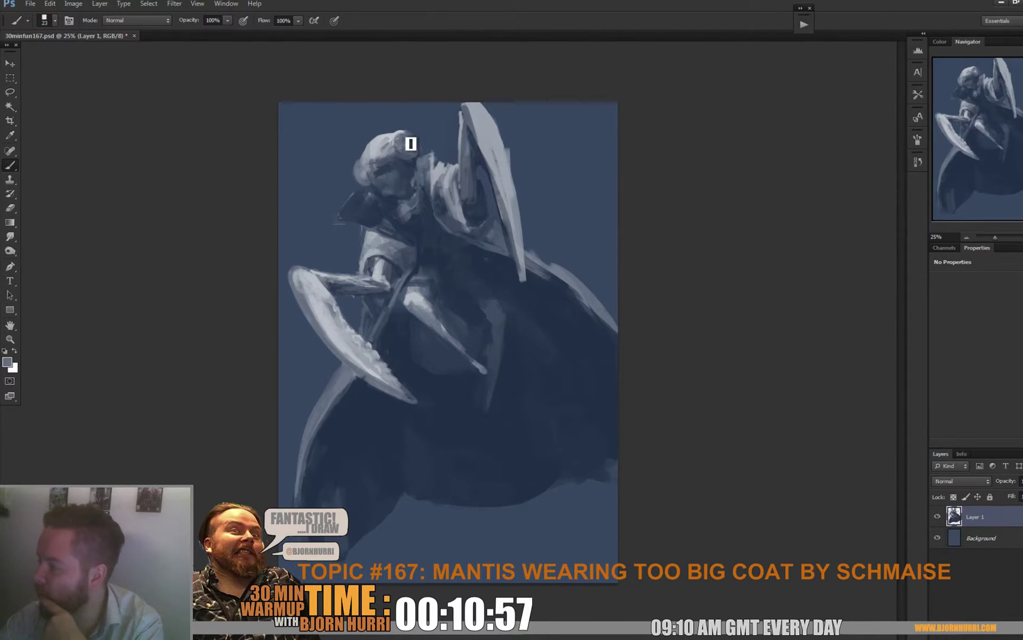
alt+click(409, 158)
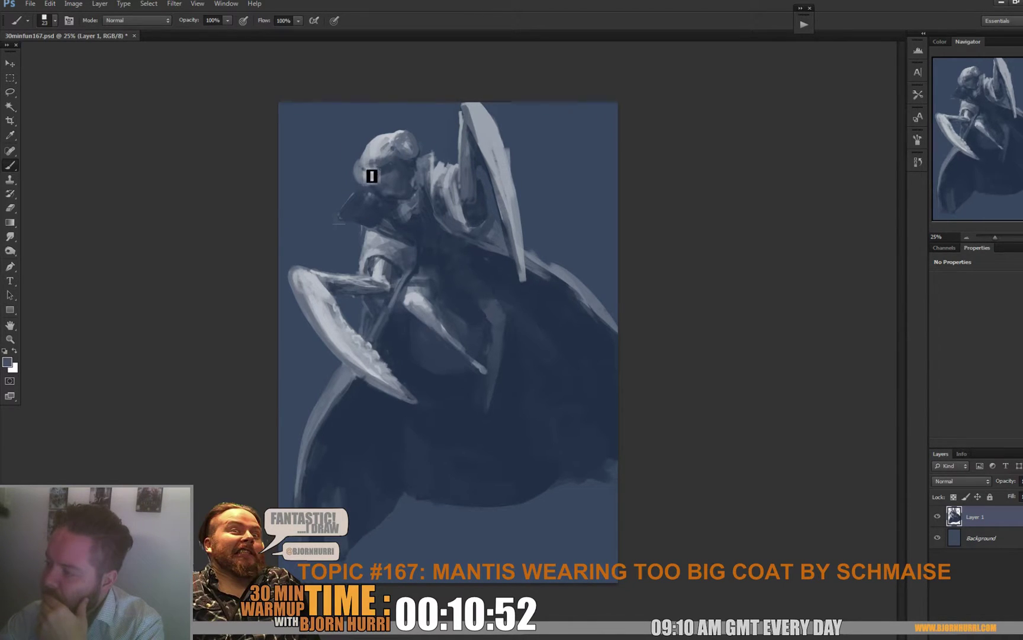
Refine the forehead and the dark facial markings between the mantis's eyes with sampled greys and dark blues.
alt+click(376, 141)
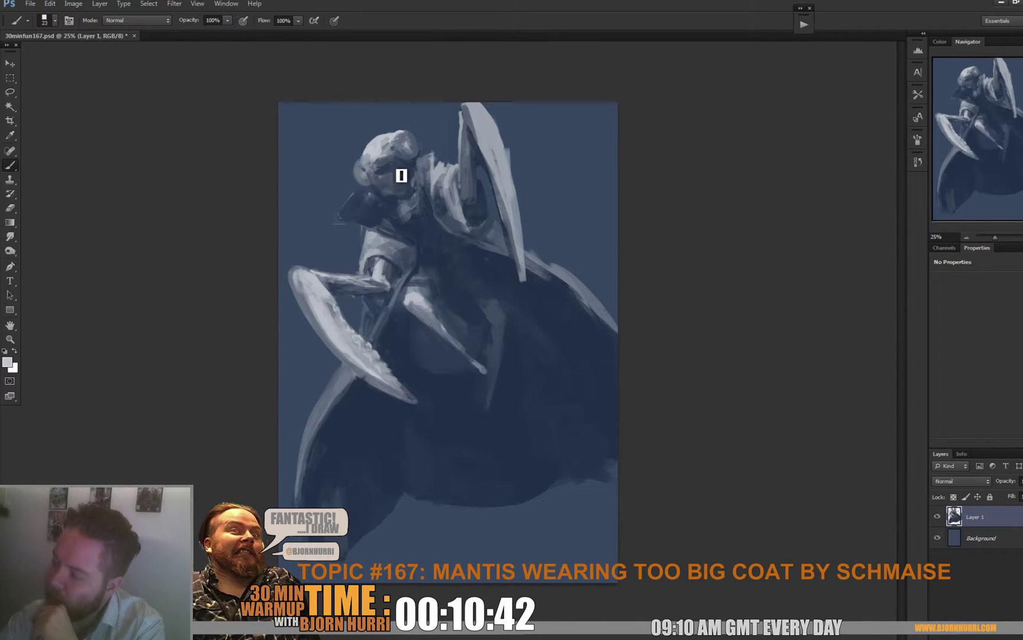
alt+click(385, 170)
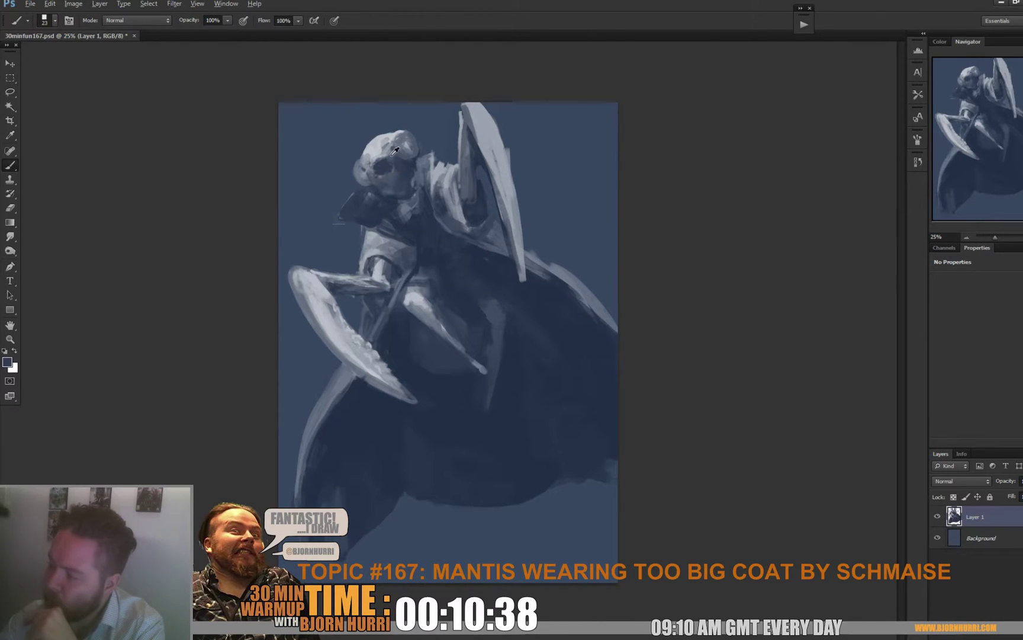
alt+click(388, 157)
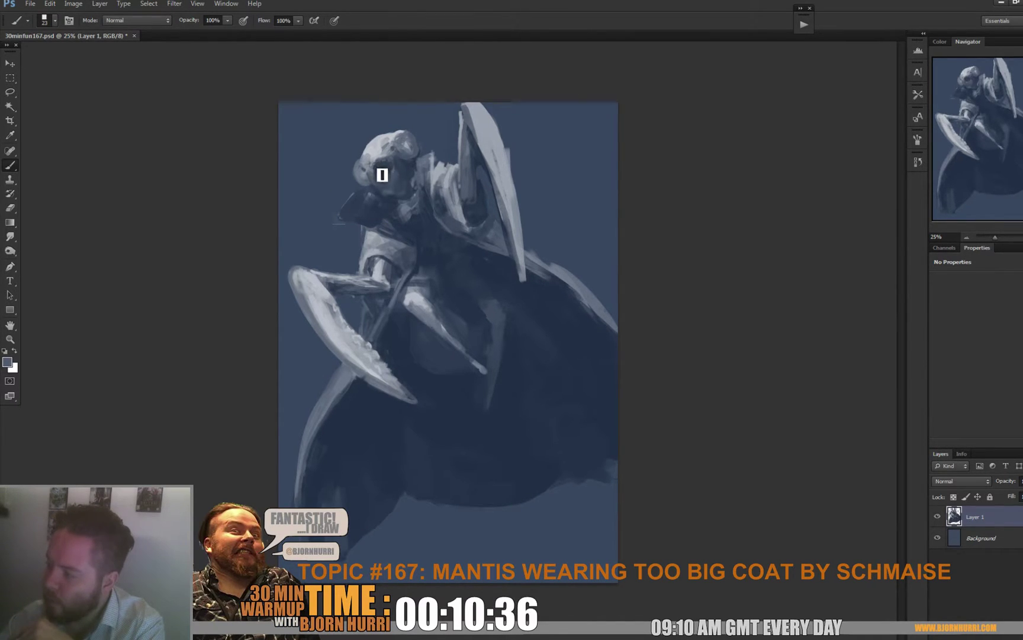
alt+click(383, 171)
drag(382, 170, 388, 166)
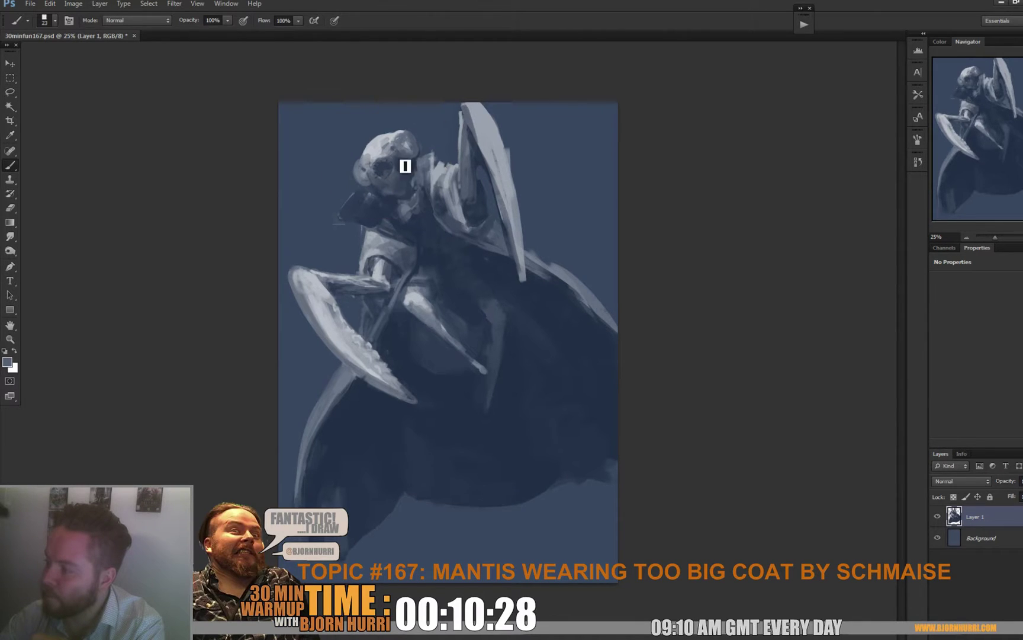
Paint the brow ridge and the ringed eye on the mantis's face with sampled light greys and dark blues.
alt+click(399, 133)
drag(388, 153, 406, 152)
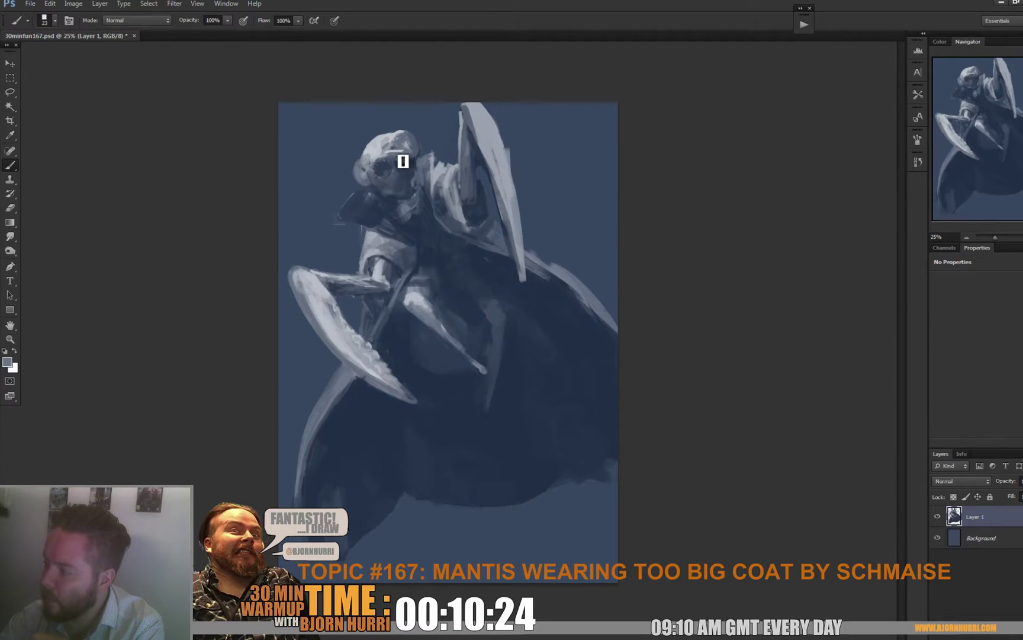
alt+click(382, 169)
alt+click(396, 165)
alt+click(389, 159)
alt+click(380, 154)
alt+click(394, 157)
alt+click(397, 159)
alt+click(395, 154)
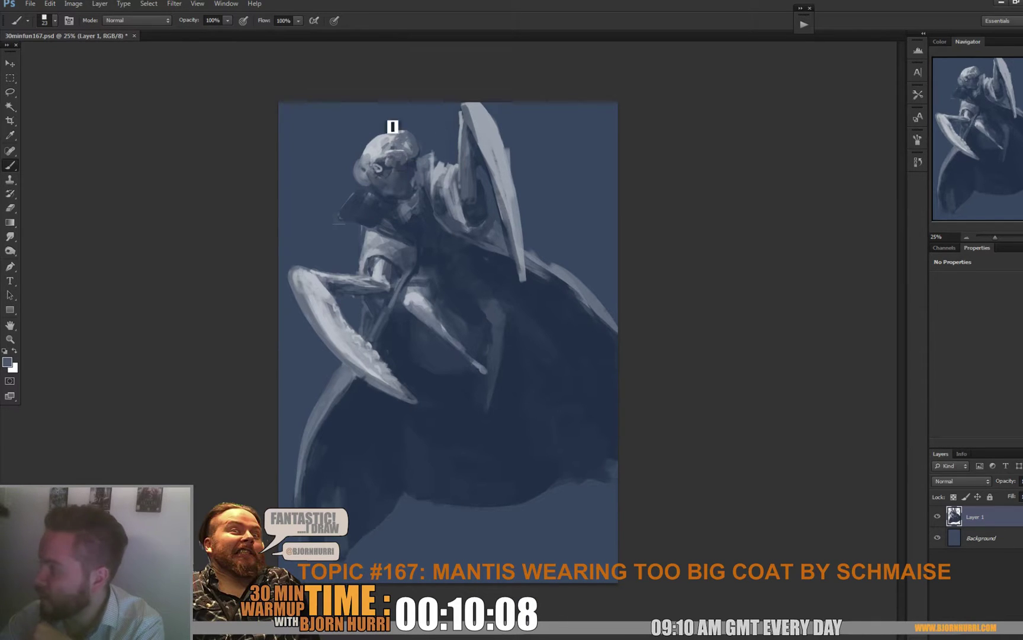
alt+click(375, 155)
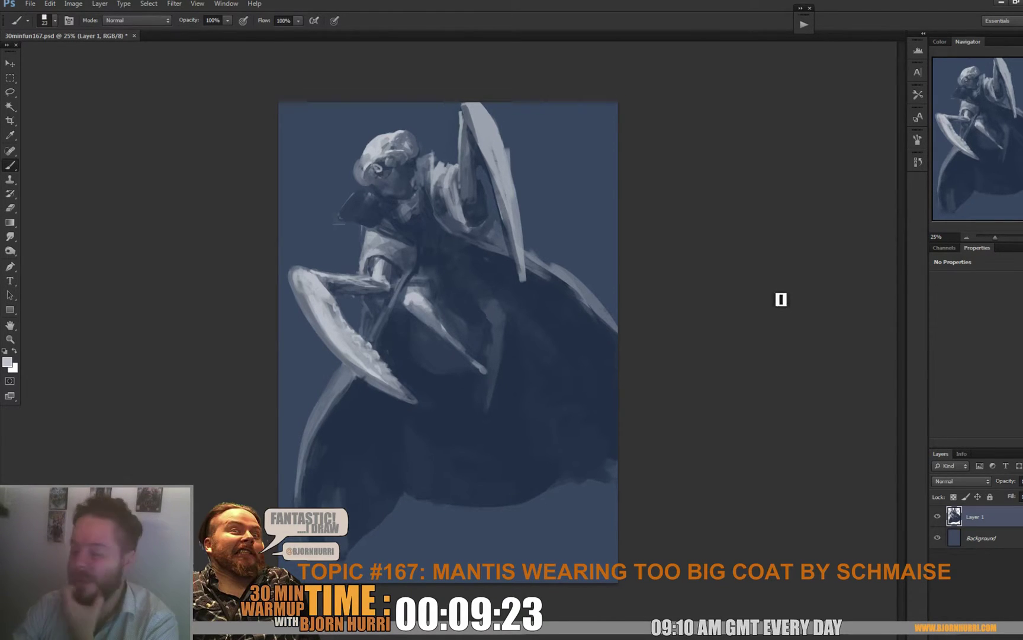
Rework the upper folds between the neck and the raised foreleg with sampled light greys and dark blue.
alt+click(425, 249)
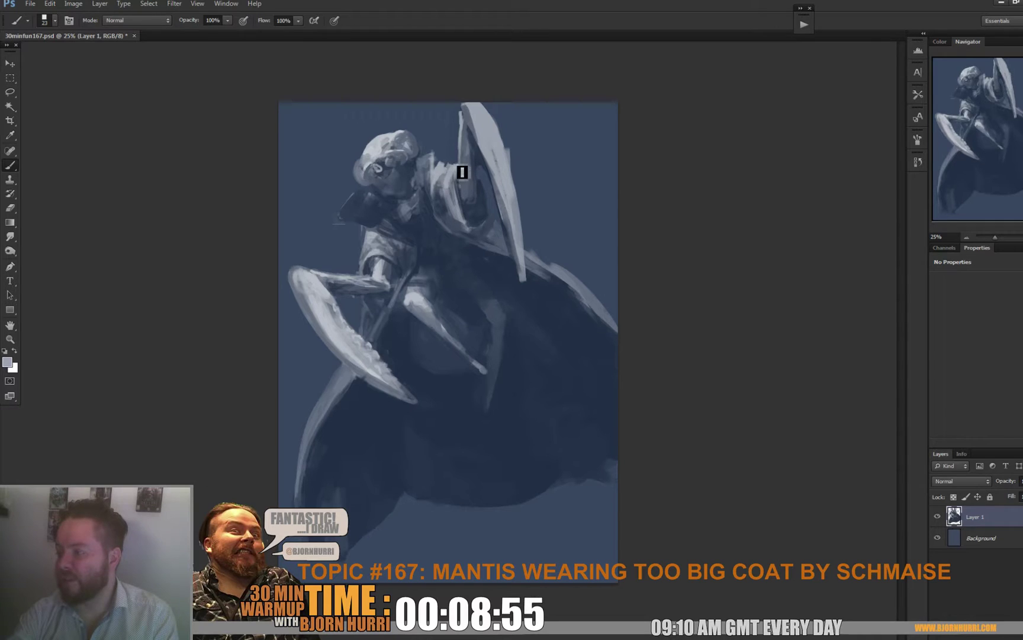
drag(448, 196, 462, 170)
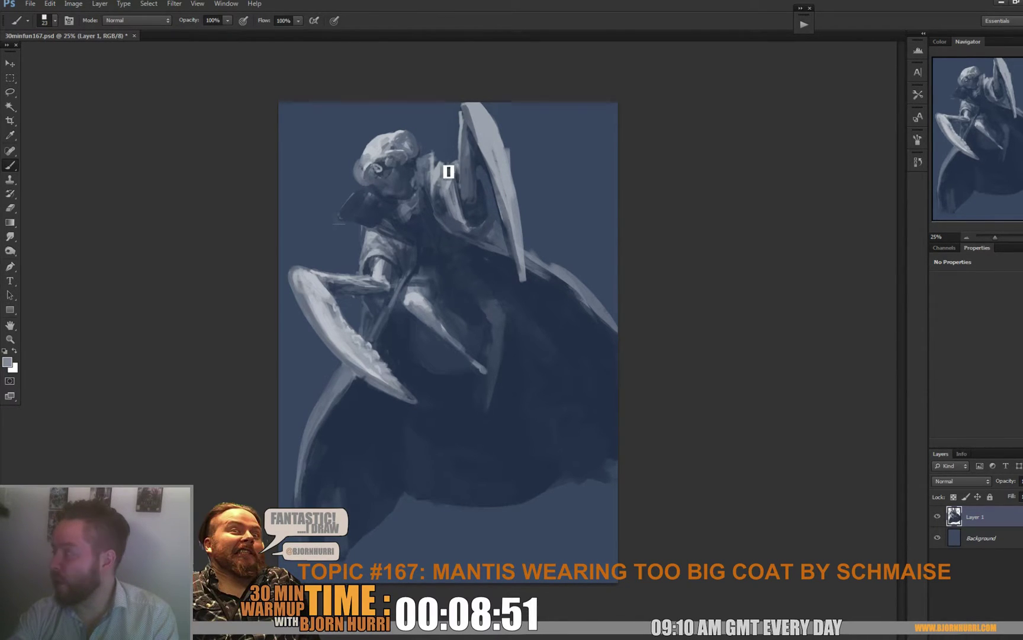
alt+click(452, 158)
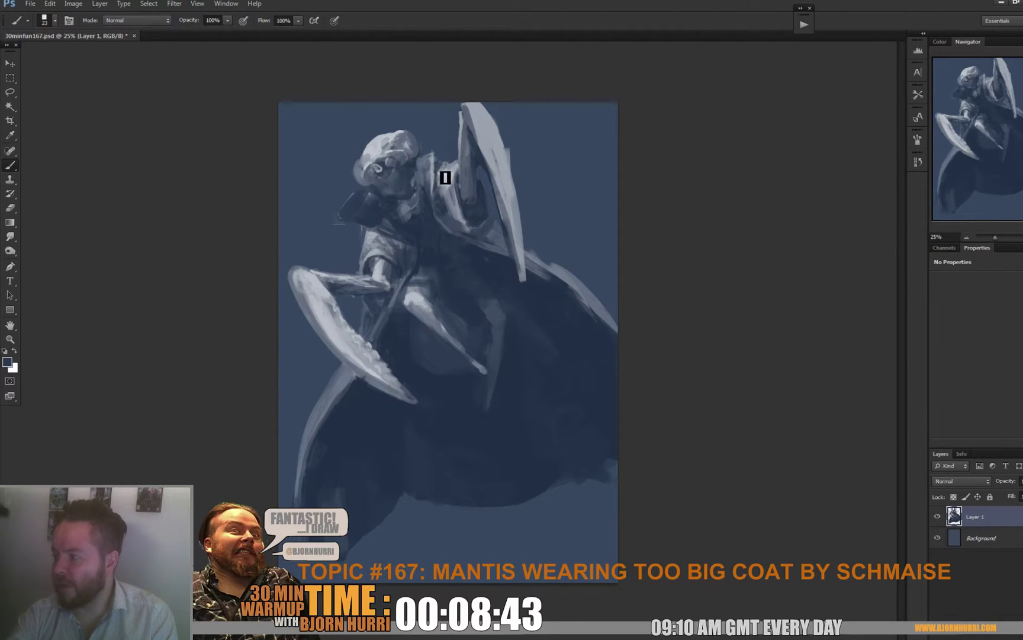
alt+click(443, 172)
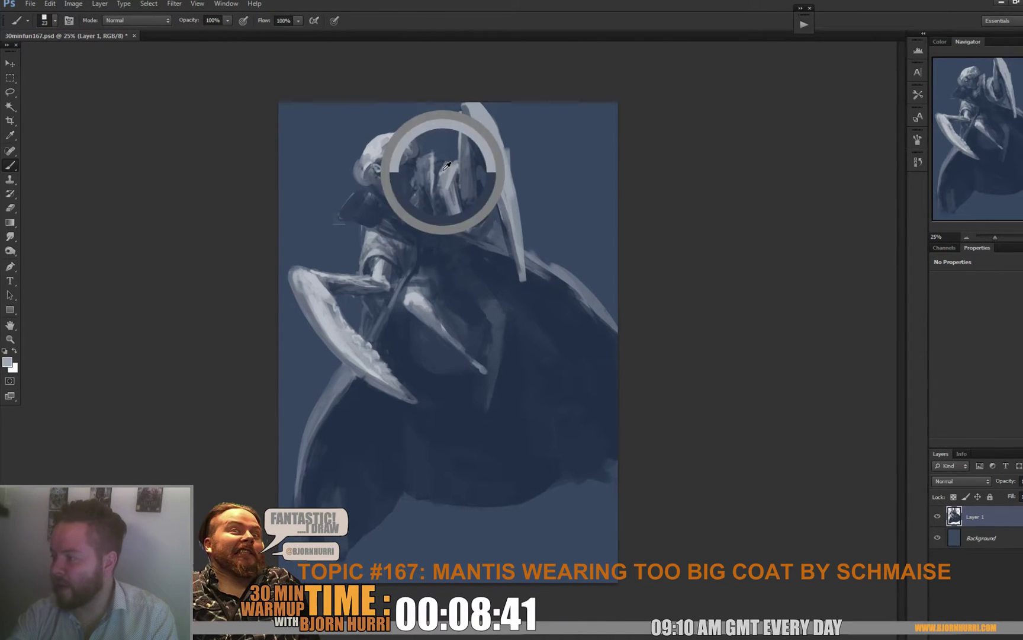
drag(454, 170, 452, 188)
alt+click(450, 186)
alt+click(446, 171)
drag(453, 193, 451, 202)
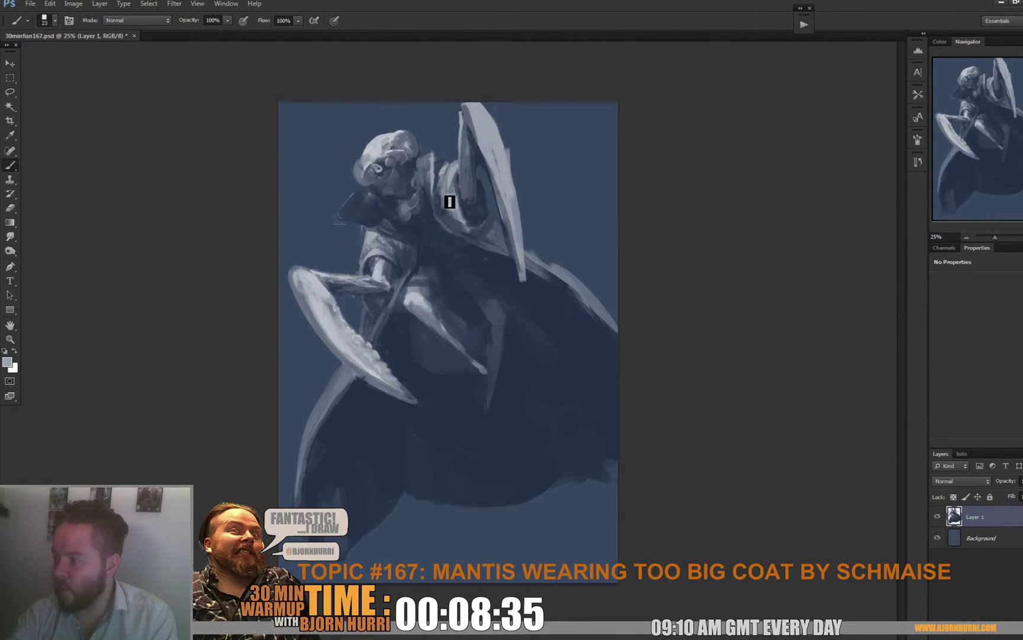
Blend the lower curve of the folds beneath the raised foreleg with sampled mid and dark blues, using a slightly larger brush.
alt+click(450, 195)
alt+click(449, 211)
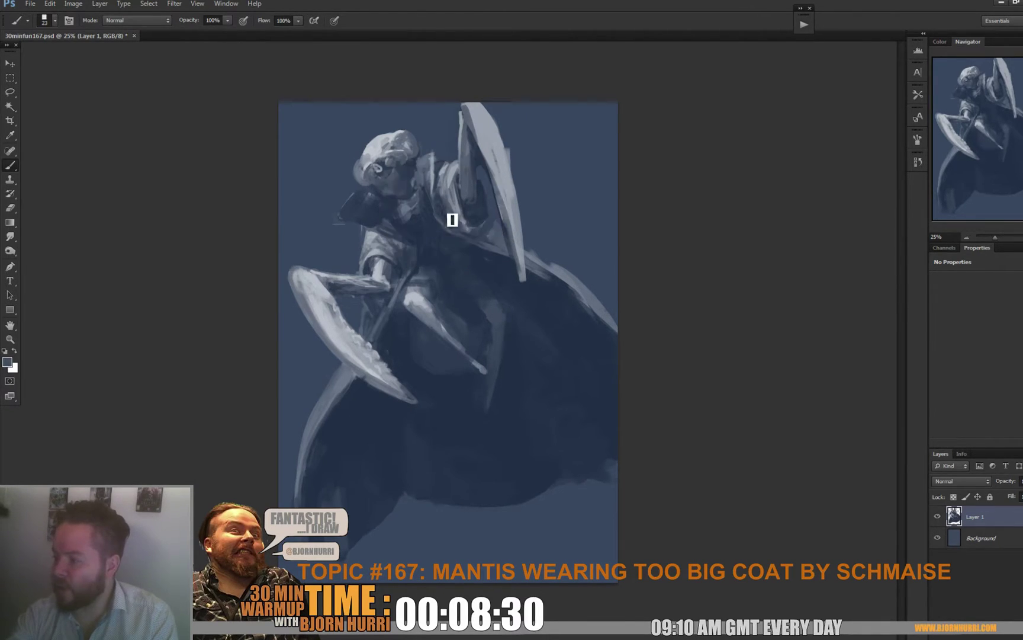
alt+click(469, 213)
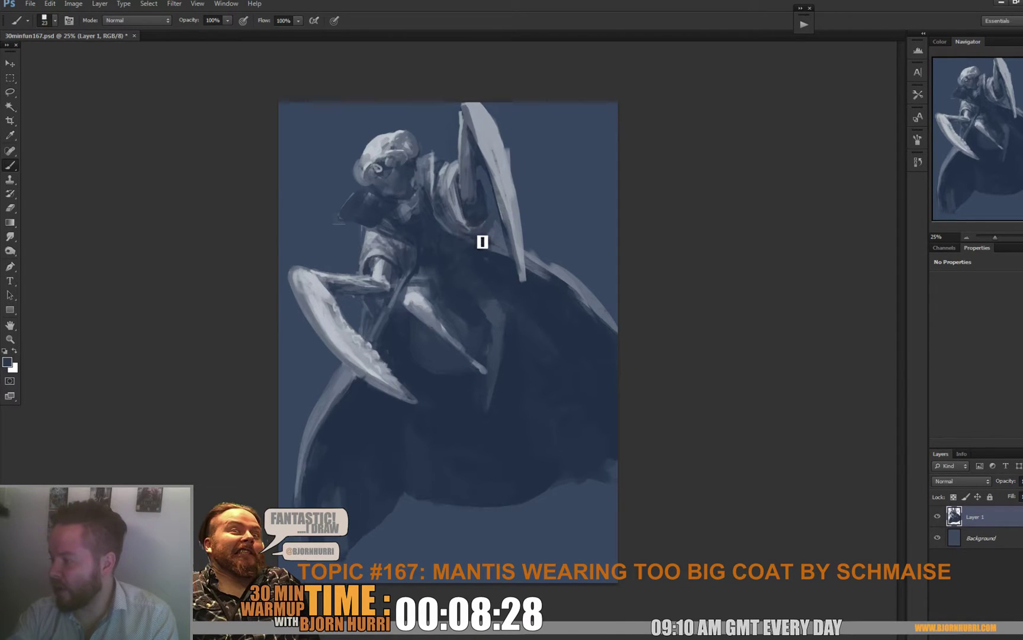
right_click(488, 209)
drag(504, 230, 512, 229)
drag(462, 196, 466, 212)
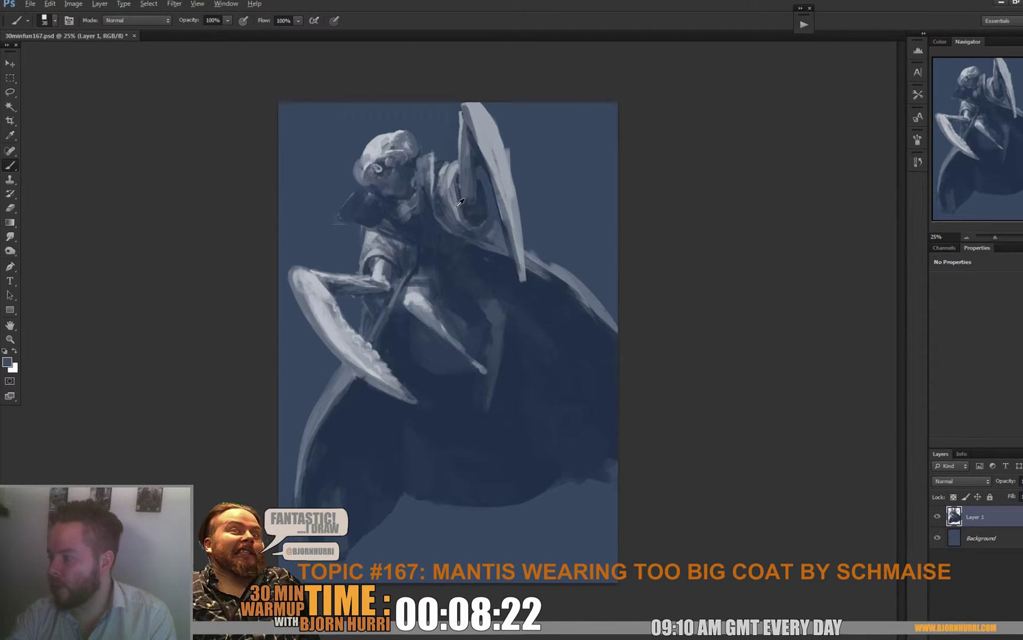
alt+click(459, 186)
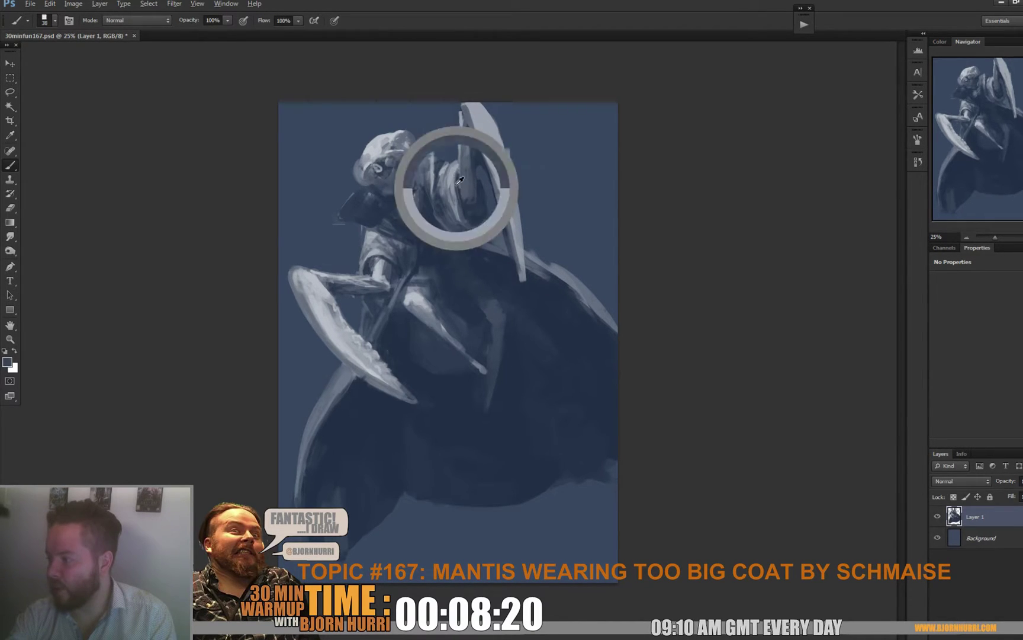
alt+click(460, 165)
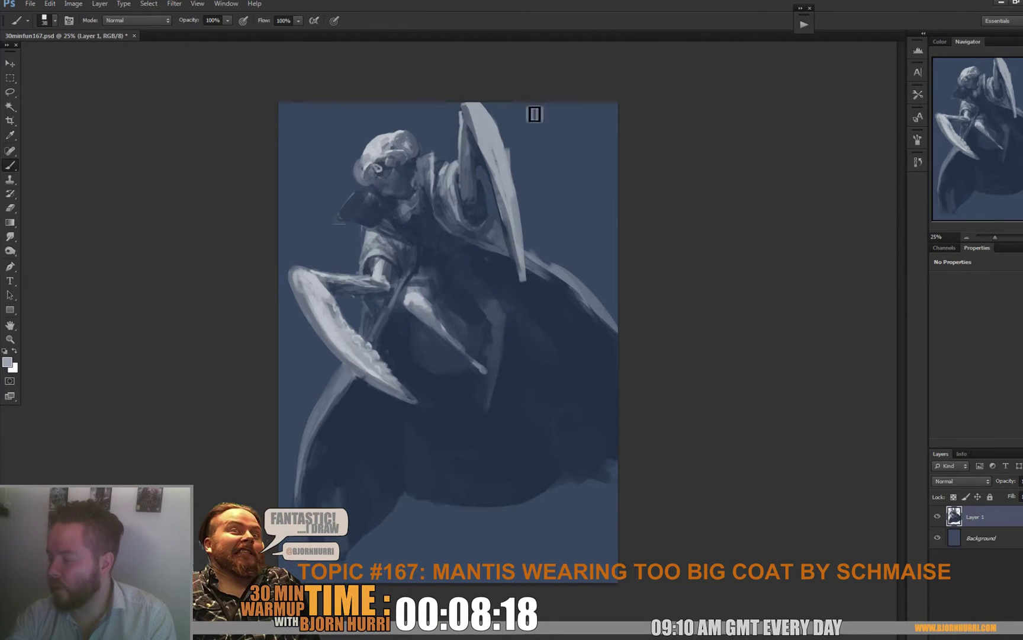
Reduce the brush to 19 px and paint a thin strip along the inner side of the raised scythe.
right_click(502, 172)
drag(522, 199, 521, 199)
click(487, 190)
mouse_move(475, 168)
mouse_down()
mouse_move(492, 228)
mouse_move(499, 221)
mouse_move(489, 248)
mouse_move(499, 251)
mouse_move(502, 233)
mouse_move(506, 255)
mouse_move(482, 249)
mouse_move(505, 250)
mouse_up()
alt+click(485, 197)
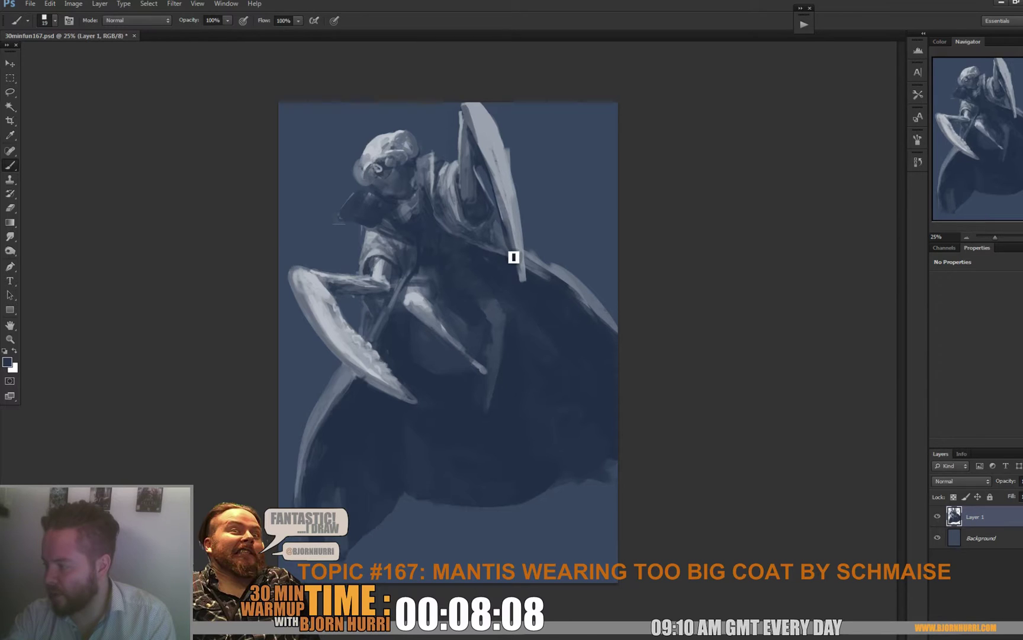
Model the raised scythe's upper joint and shade its blade with sampled greys, using brush sizes of 42, 21 and 55 px.
right_click(481, 185)
text(42)
key(Return)
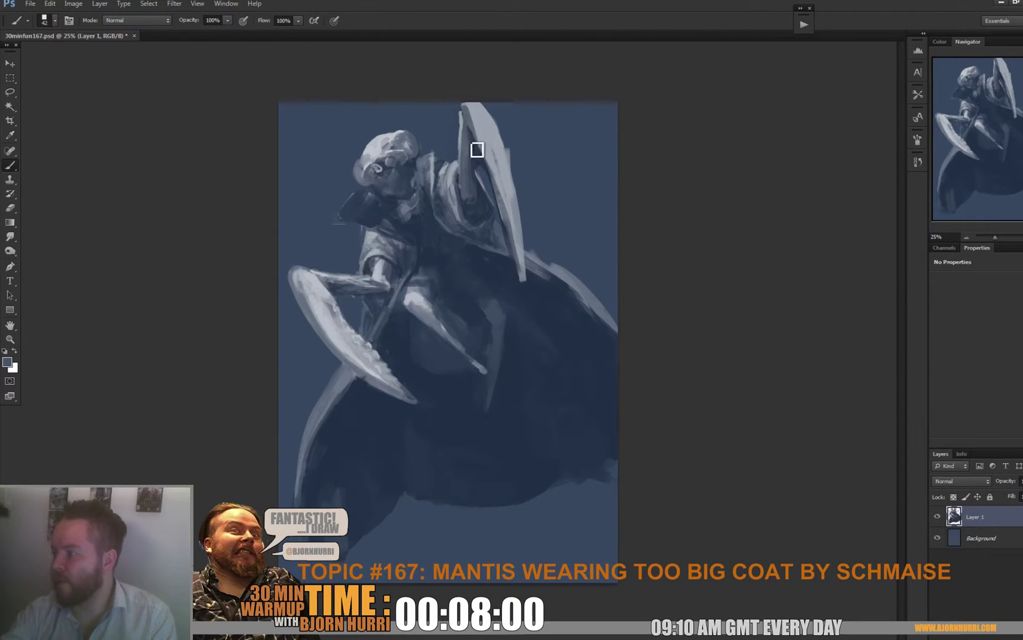
right_click(472, 126)
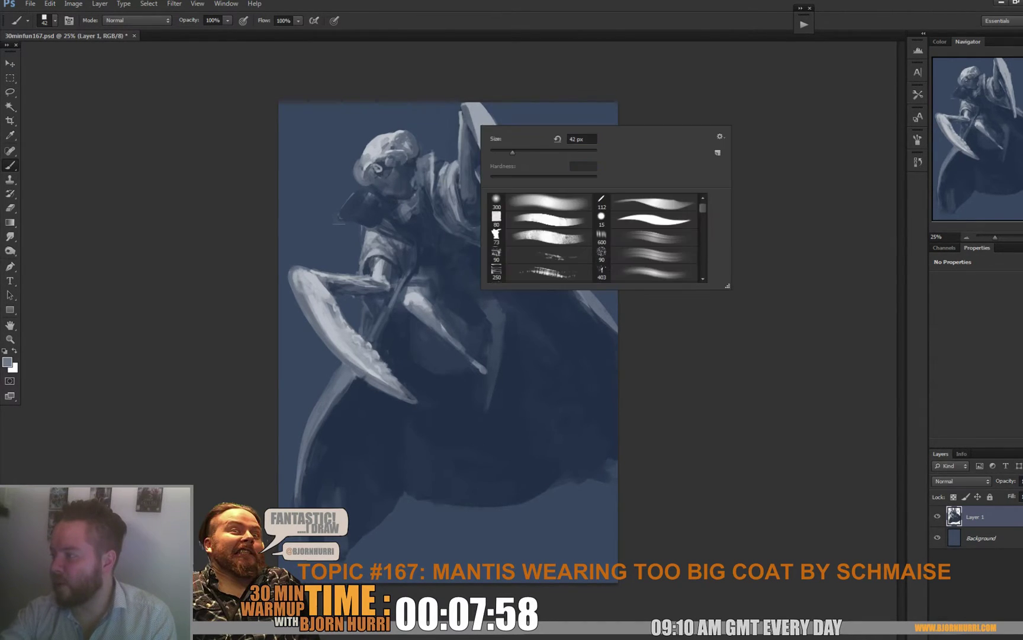
key(Return)
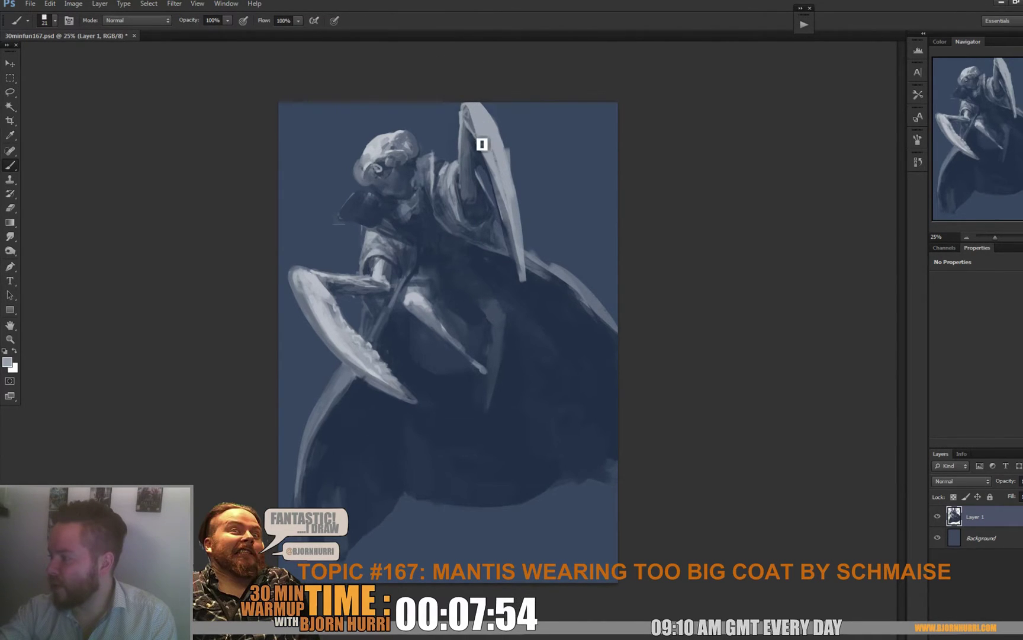
right_click(489, 129)
key(Return)
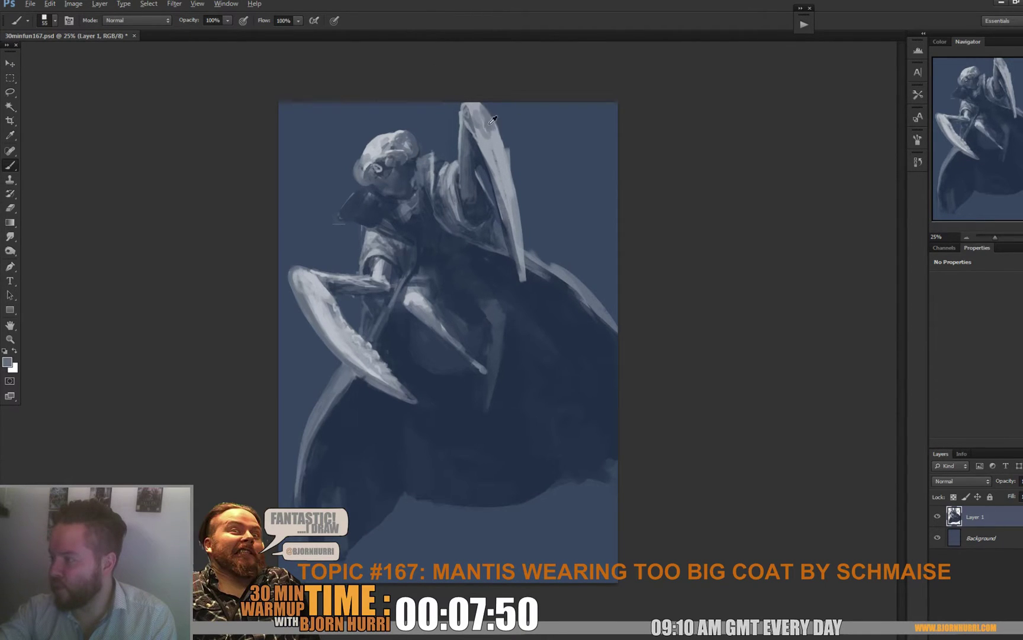
drag(506, 149, 514, 224)
alt+click(495, 174)
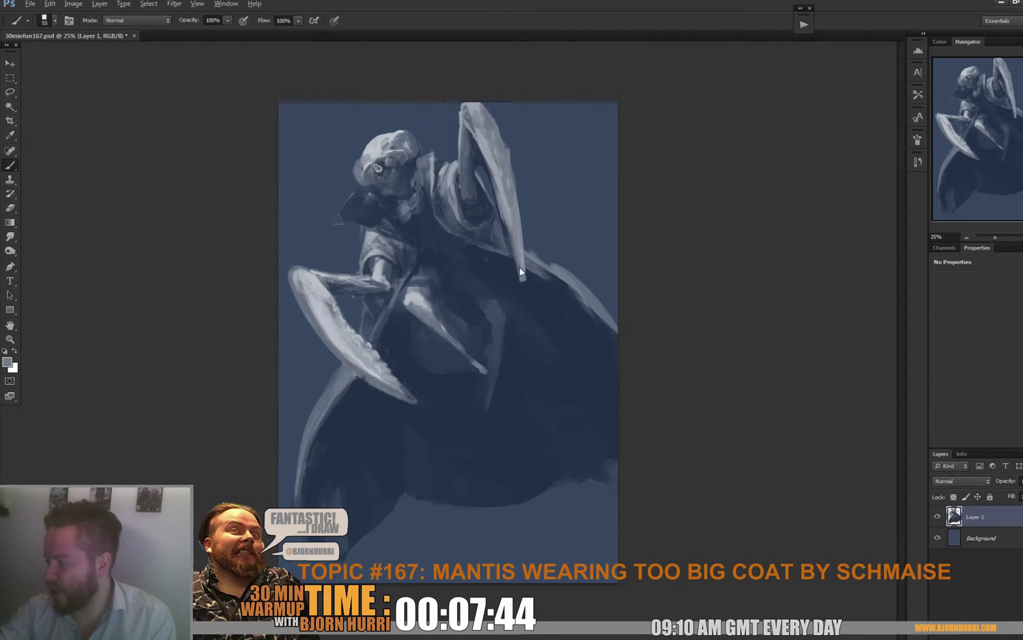
Set the brush to 38 px and sharpen the raised scythe's tip by cutting in the sampled dark coat colour.
right_click(536, 259)
text(38)
key(Return)
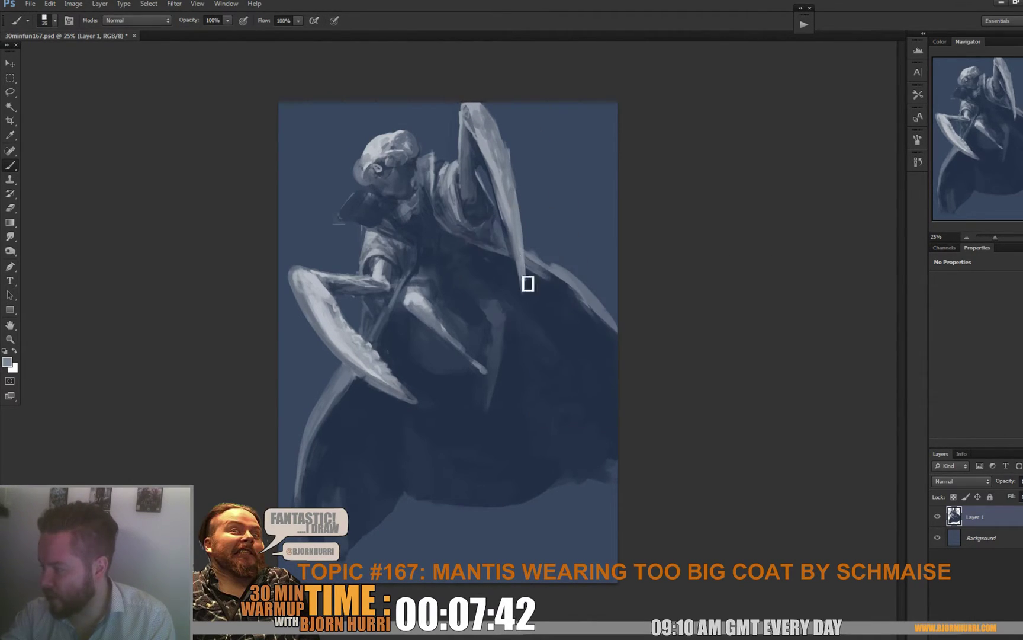
alt+click(532, 284)
drag(530, 272, 530, 293)
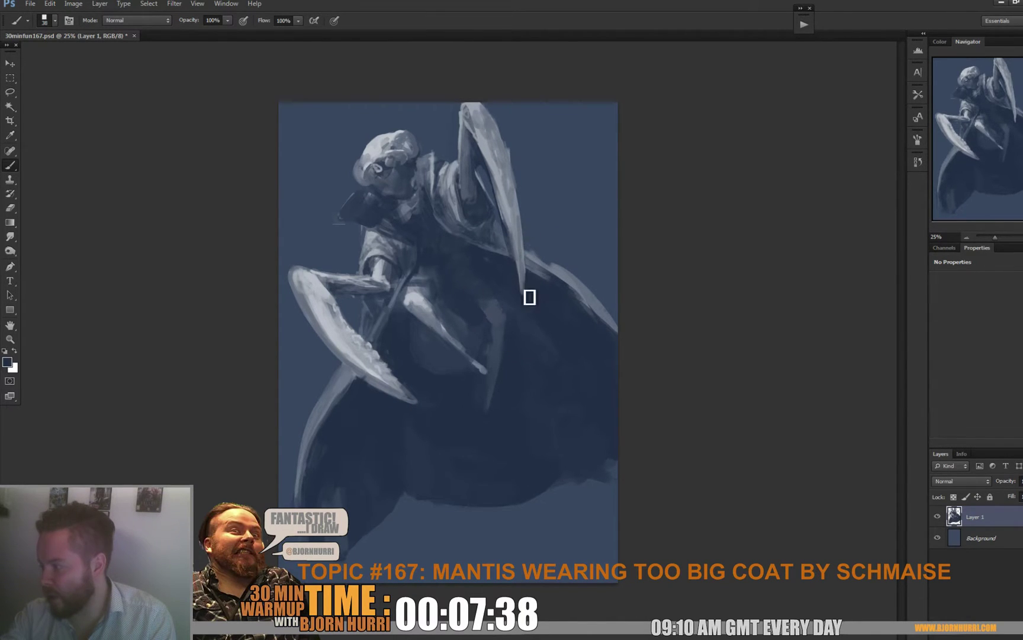
alt+click(523, 235)
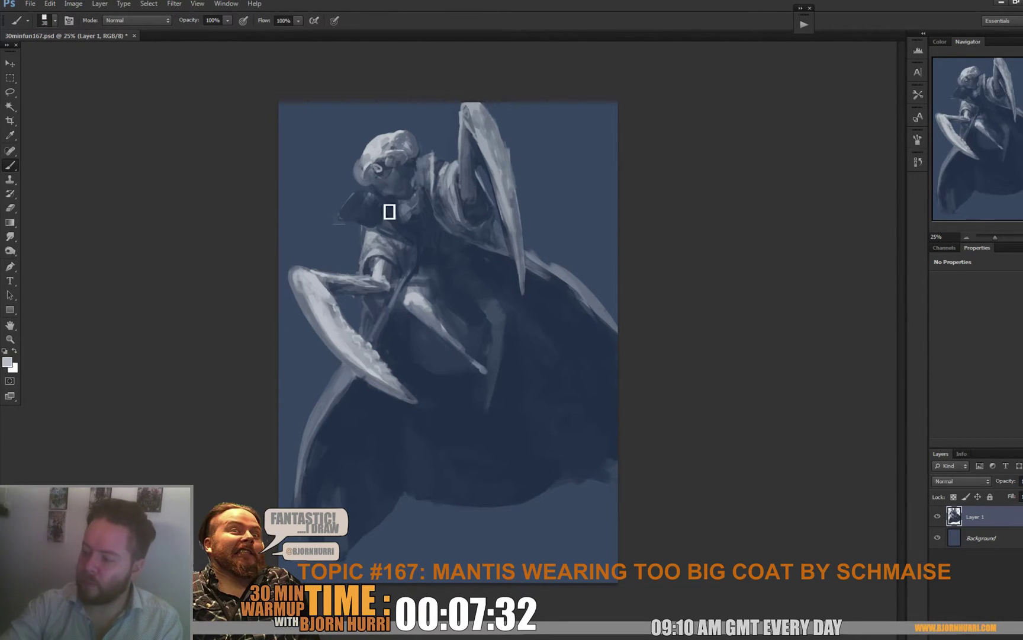
Refine the raised scythe's edge and pointed tip with light strokes, reducing the brush to 27 px and 20 px.
right_click(508, 150)
key(Return)
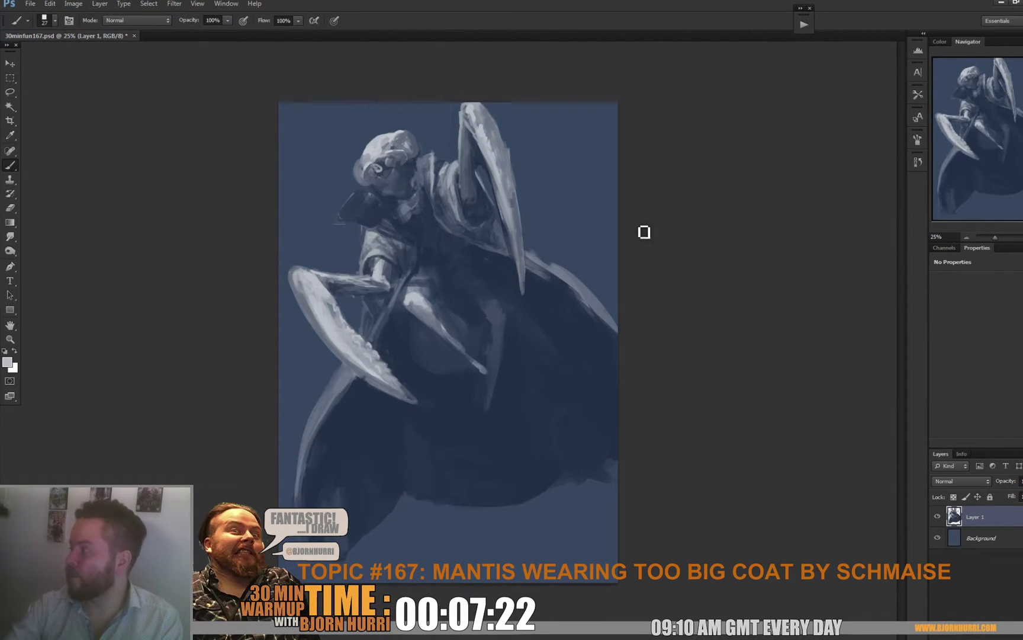
right_click(516, 235)
text(20)
key(Return)
drag(514, 229, 522, 251)
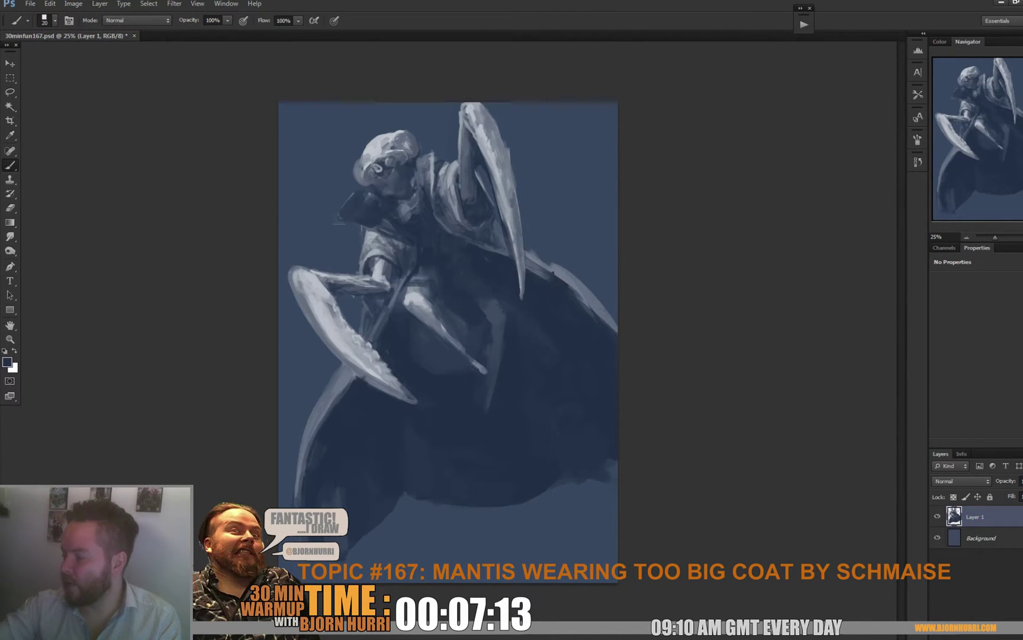
Enlarge the brush and slim the pale rim along the coat's far shoulder with sampled dark blues and grey.
right_click(554, 275)
click(594, 300)
alt+click(541, 286)
mouse_move(540, 267)
mouse_down()
mouse_move(567, 287)
mouse_move(545, 262)
mouse_up()
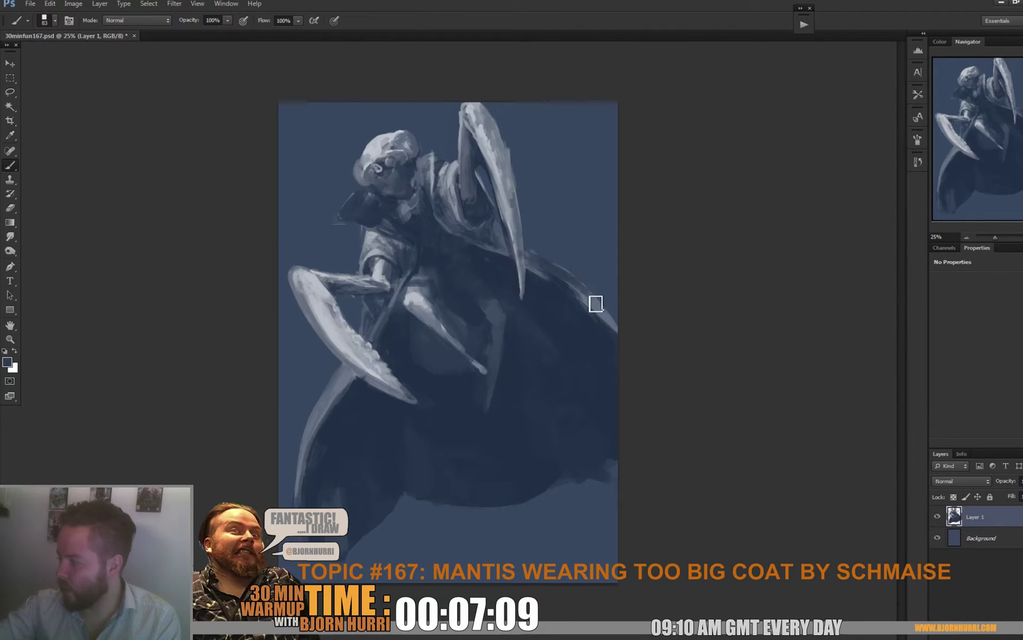
alt+click(600, 309)
drag(579, 281, 623, 330)
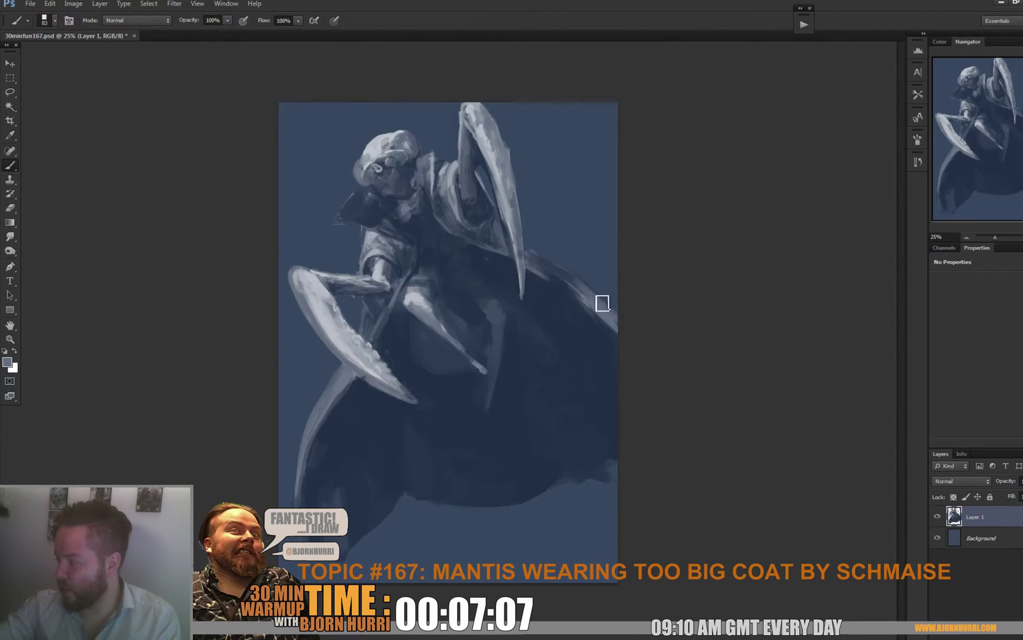
alt+click(567, 276)
mouse_move(578, 275)
mouse_down()
mouse_move(637, 332)
mouse_move(619, 323)
mouse_up()
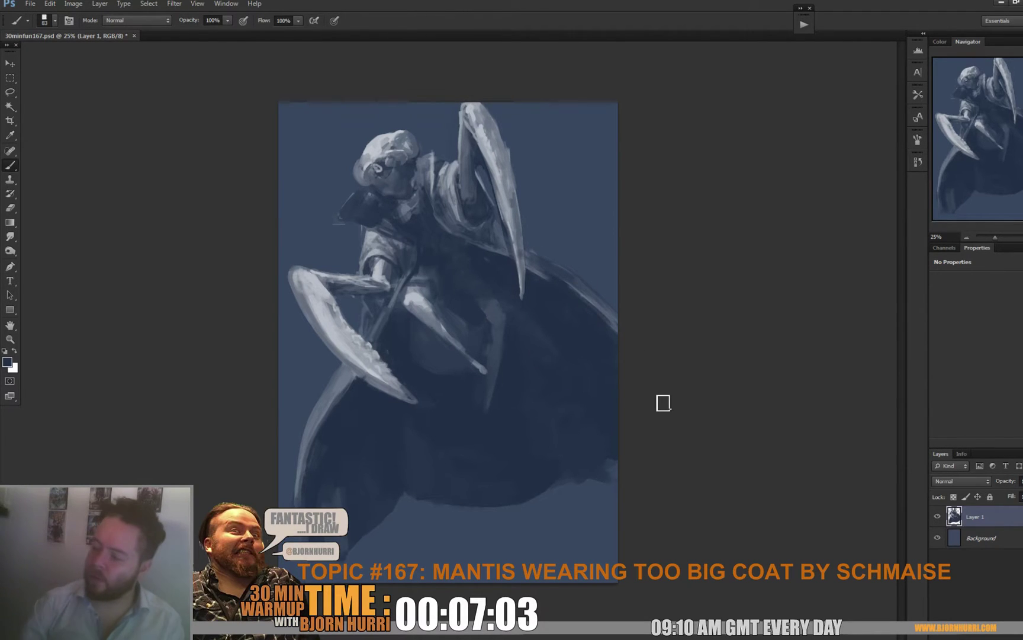
Blend the coat's shadowed interior around the middle leg with sampled dark blues.
alt+click(456, 320)
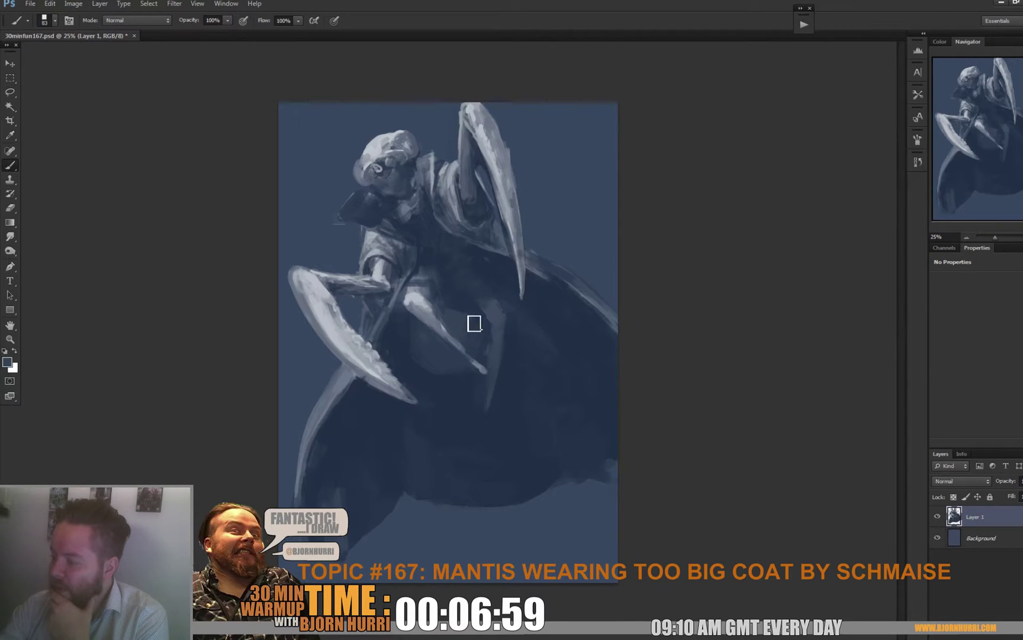
alt+click(478, 316)
alt+click(468, 329)
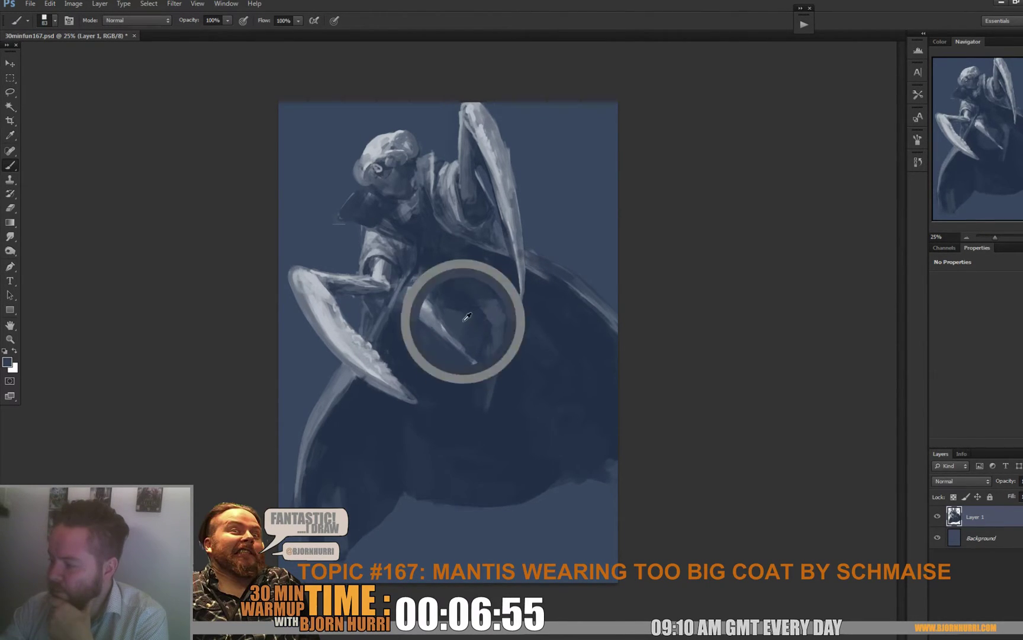
alt+click(457, 320)
alt+click(424, 334)
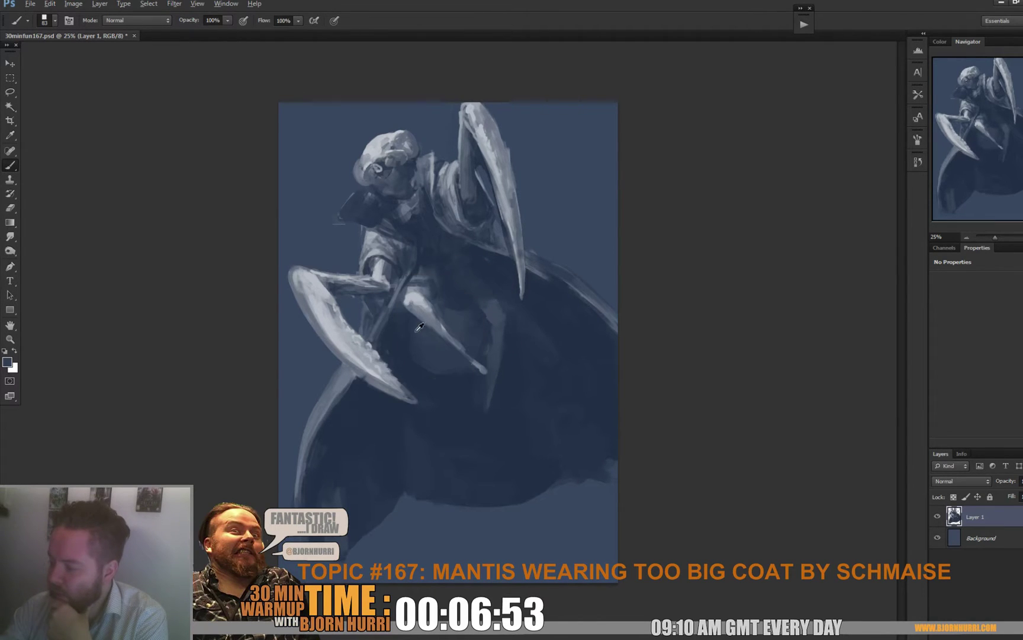
alt+click(411, 343)
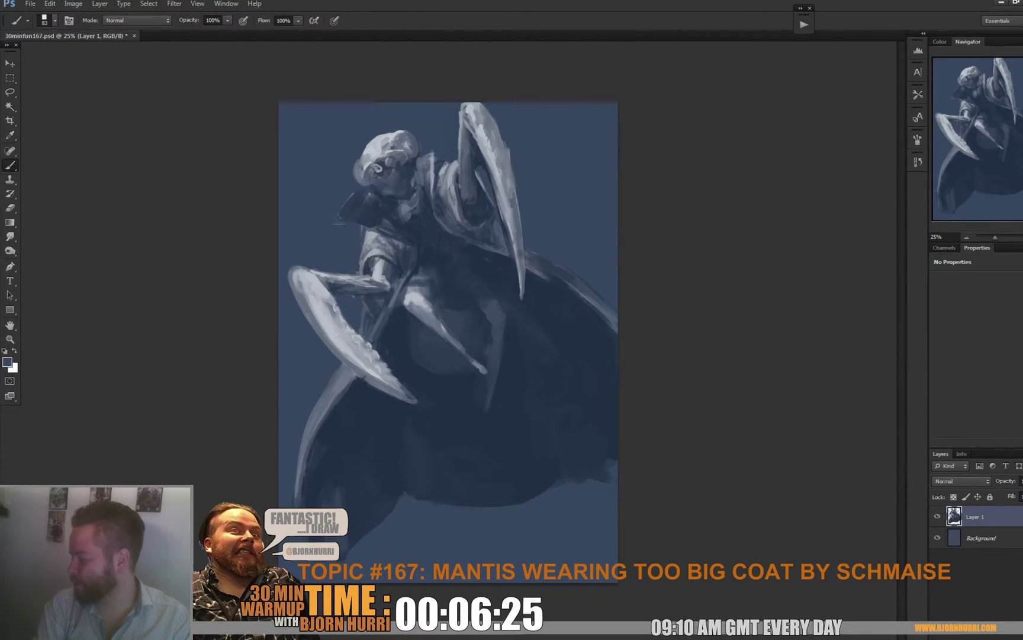
Add a new layer in Color Dodge mode and brighten the background beside the head with a soft 422 px brush.
key(ctrl+shift+alt+n)
click(953, 481)
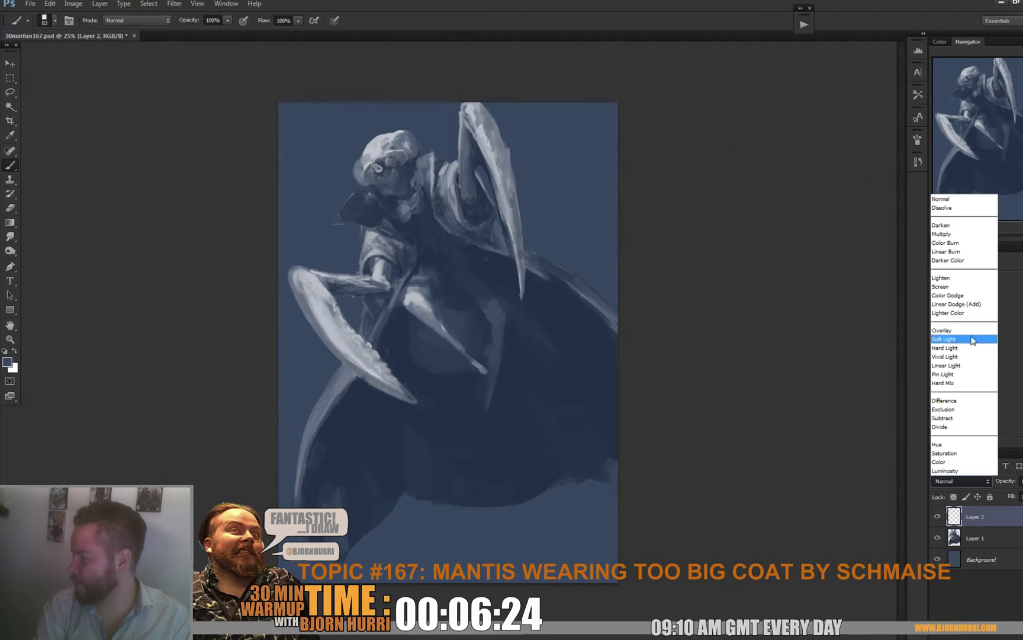
click(968, 296)
right_click(404, 205)
click(385, 259)
drag(464, 210, 473, 211)
mouse_move(344, 155)
mouse_down()
mouse_move(315, 148)
mouse_move(309, 111)
mouse_up()
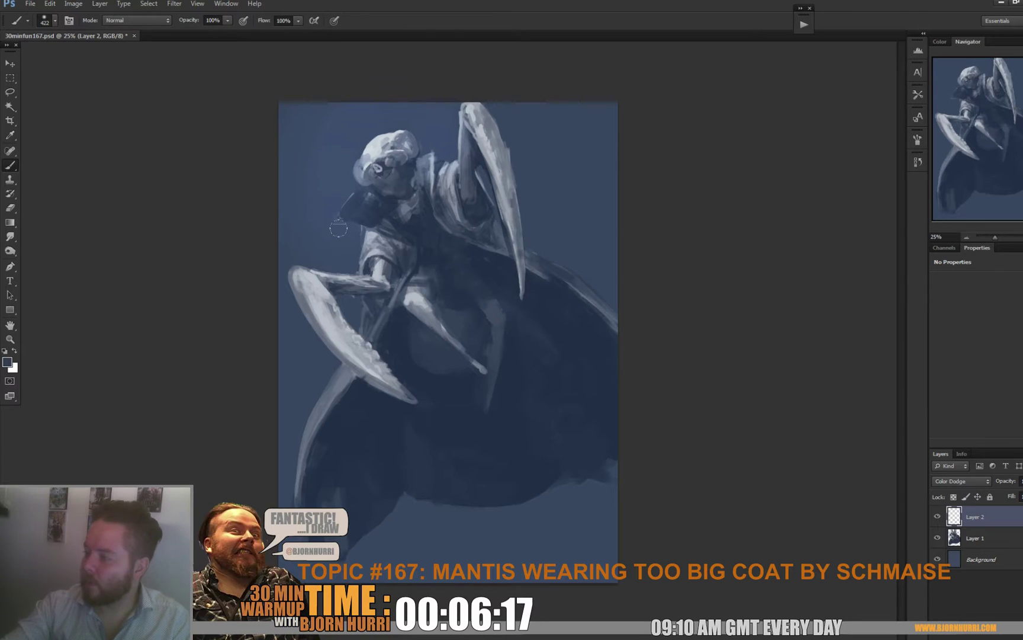
Enlarge the soft brush to 2216 px and glaze a broad blue glow over the lower background and coat.
key(e)
right_click(385, 201)
key(Escape)
key(b)
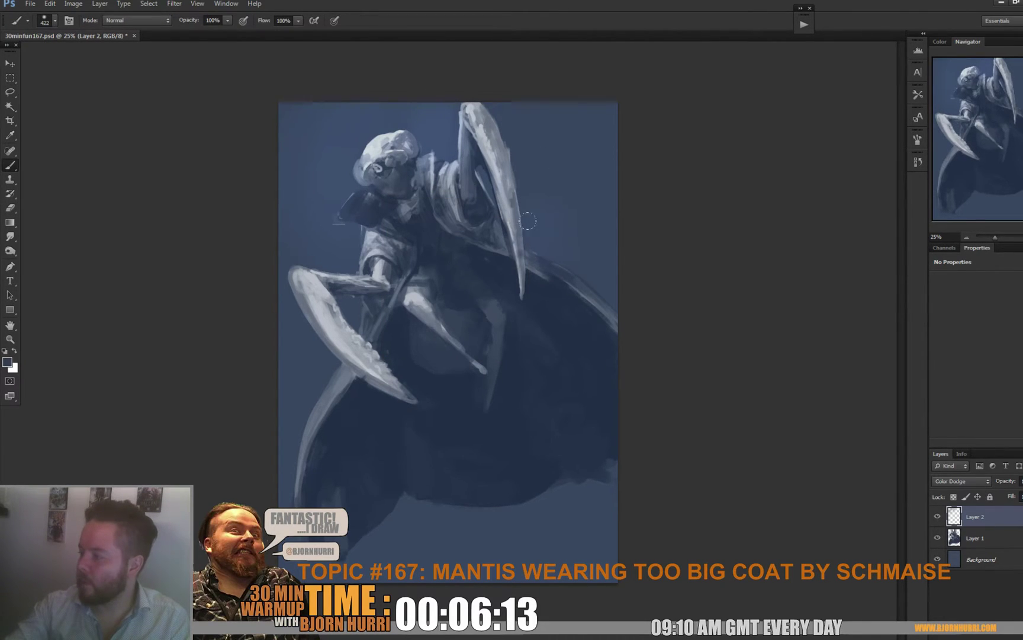
mouse_move(593, 554)
mouse_down()
mouse_move(382, 570)
mouse_move(456, 578)
mouse_move(545, 616)
mouse_up()
right_click(537, 490)
click(646, 516)
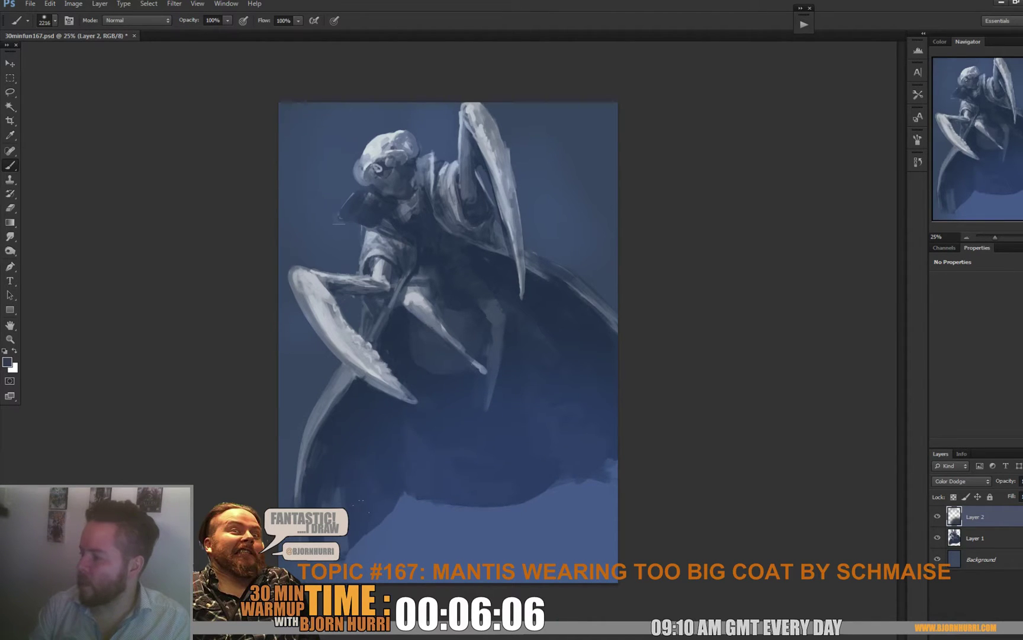
Switch to the Eraser and set its size to 66 px.
key(e)
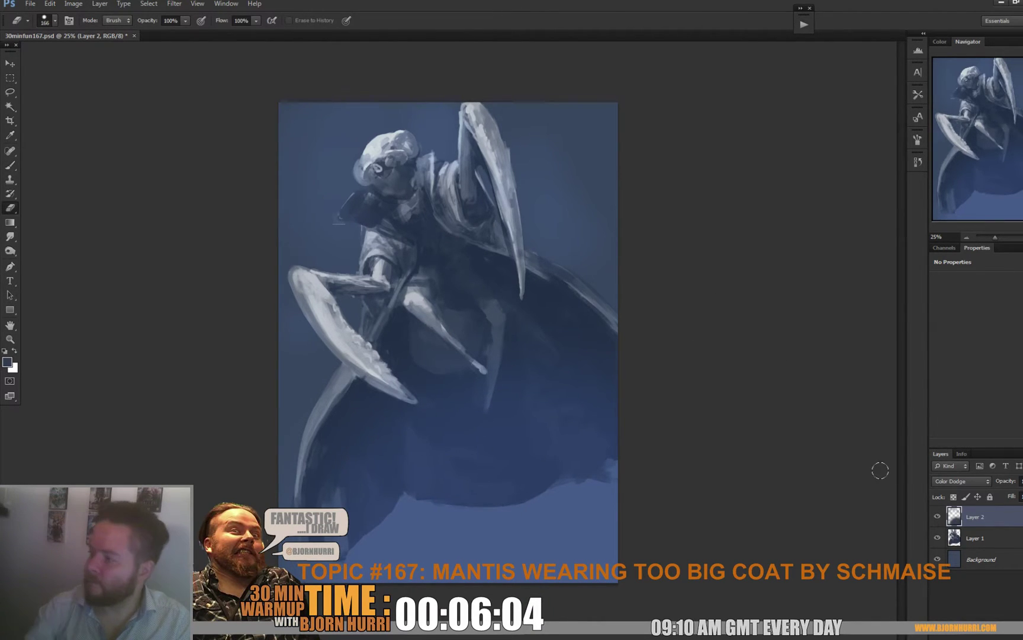
right_click(468, 201)
text(66)
key(Return)
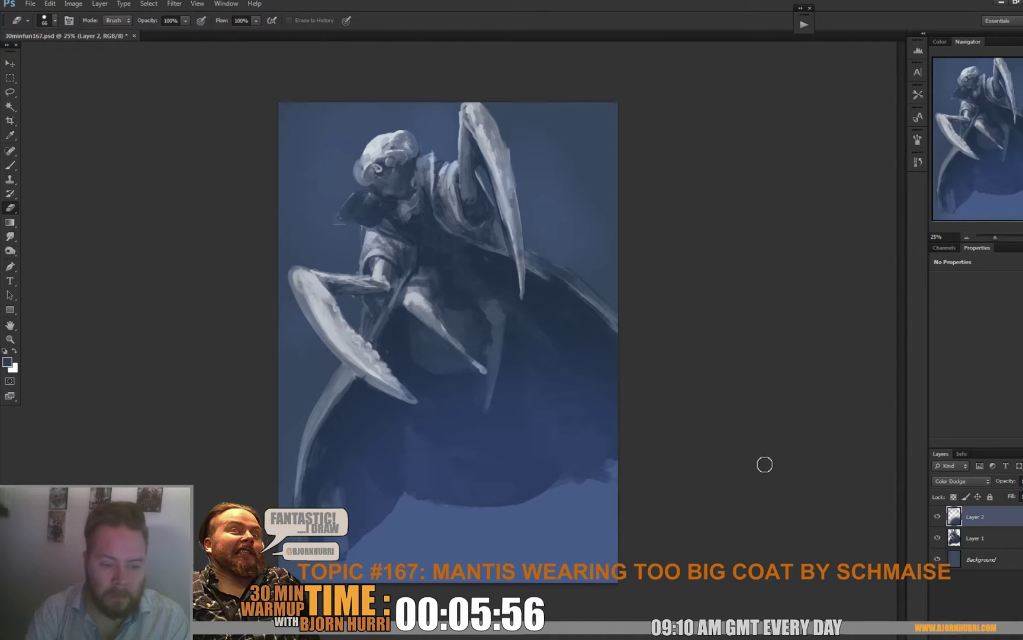
Add a new layer above the glow layer and set its blend mode to Color Burn.
key(ctrl+shift+alt+n)
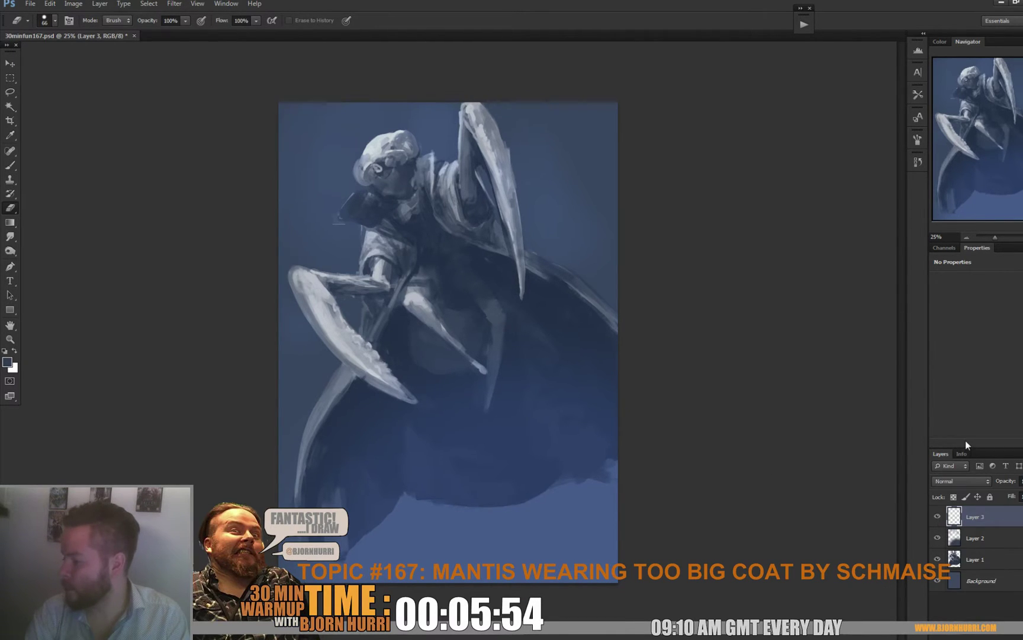
click(957, 482)
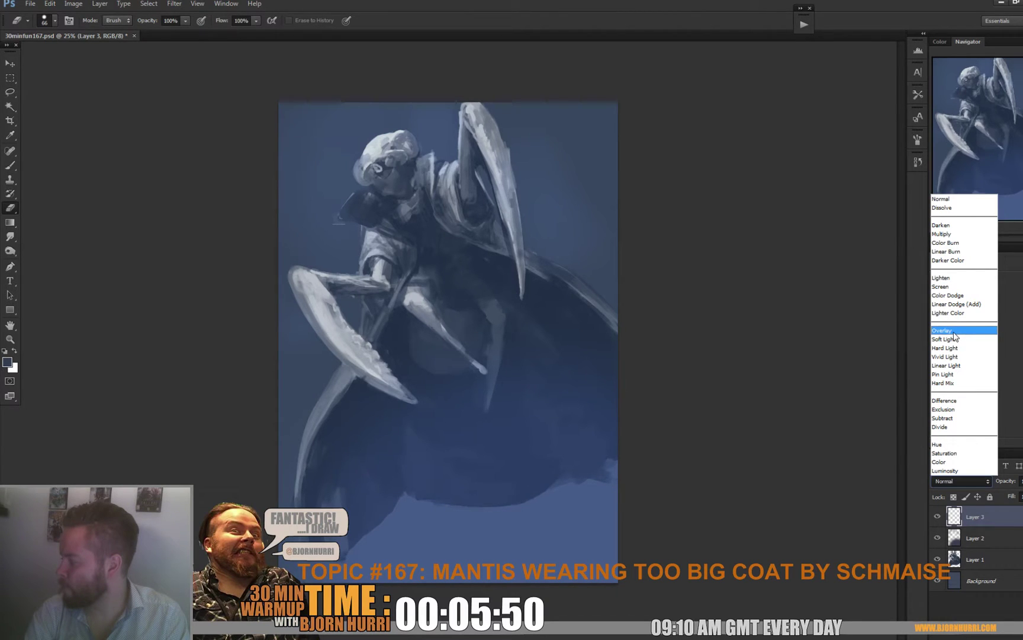
click(948, 243)
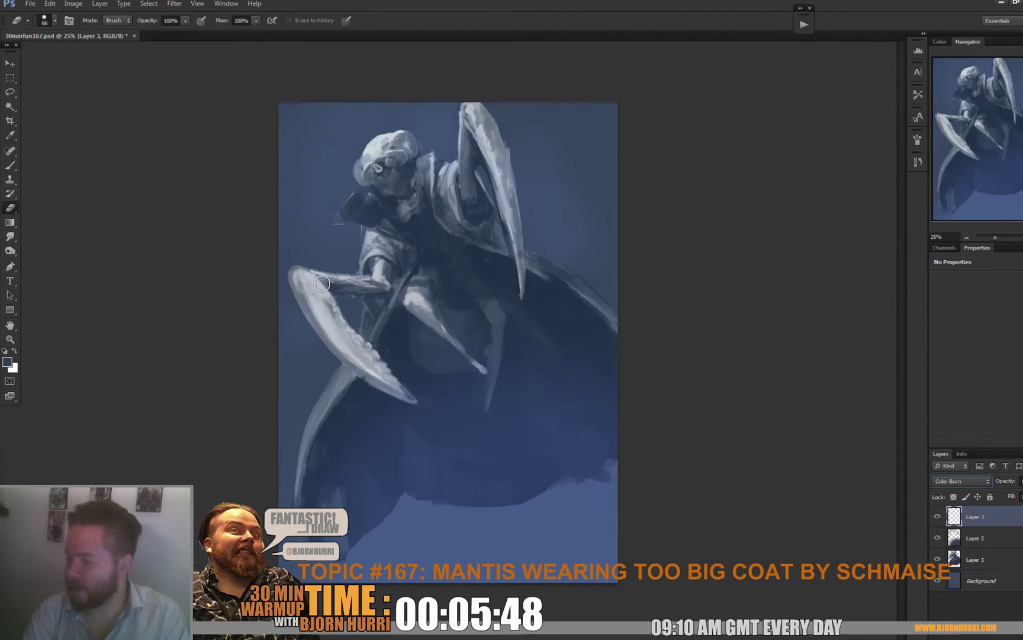
Choose a saturated orange and draw an orange-to-transparent gradient on the new layer from the mantis's head down to the coat's lower edge.
click(7, 367)
click(788, 480)
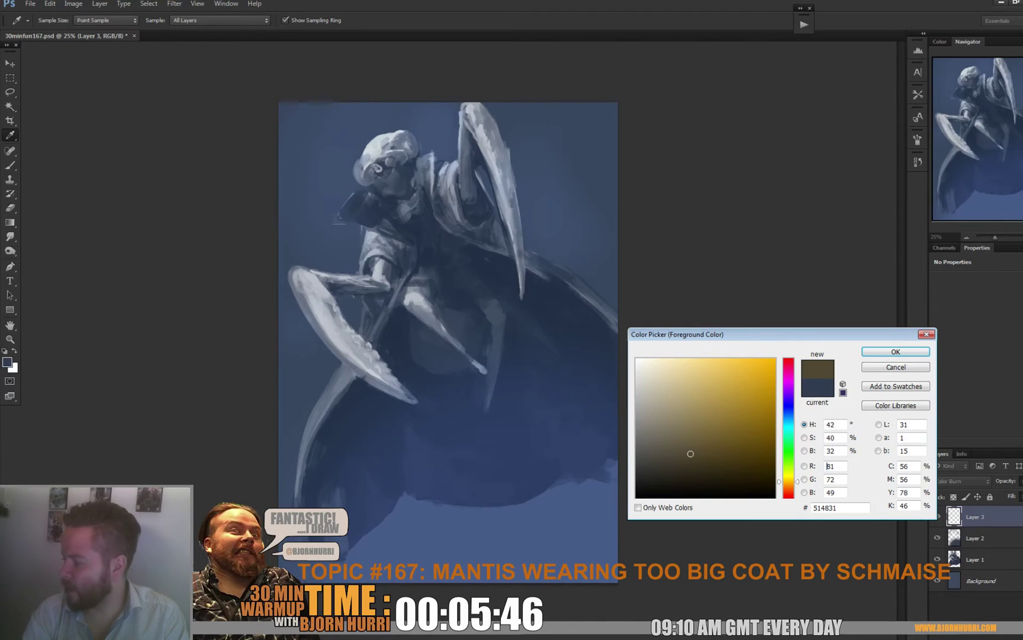
click(763, 377)
click(896, 351)
key(g)
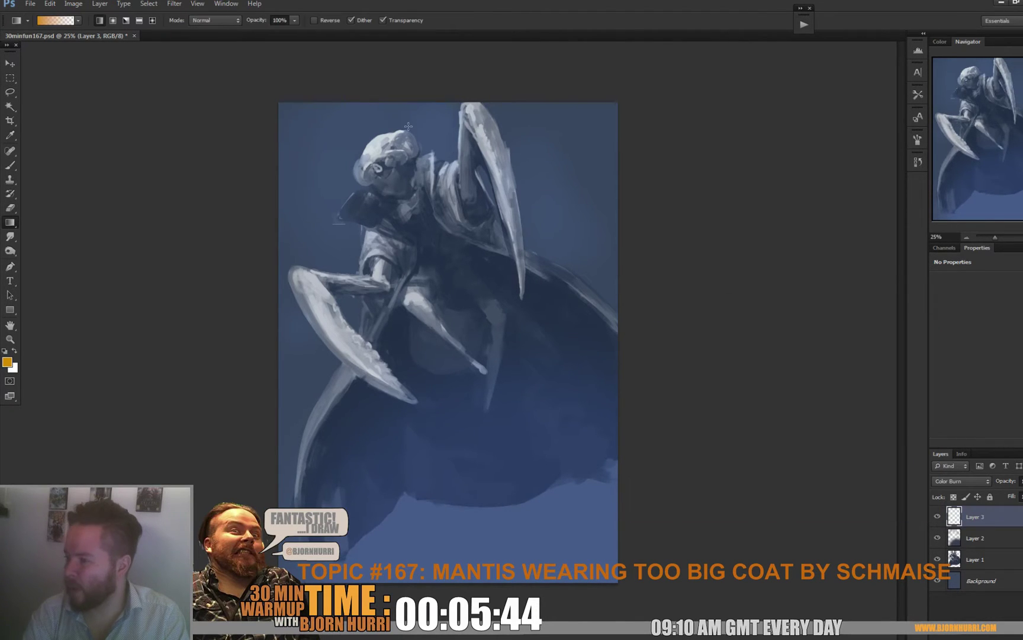
mouse_move(408, 125)
mouse_down()
mouse_move(414, 400)
mouse_move(433, 508)
mouse_up()
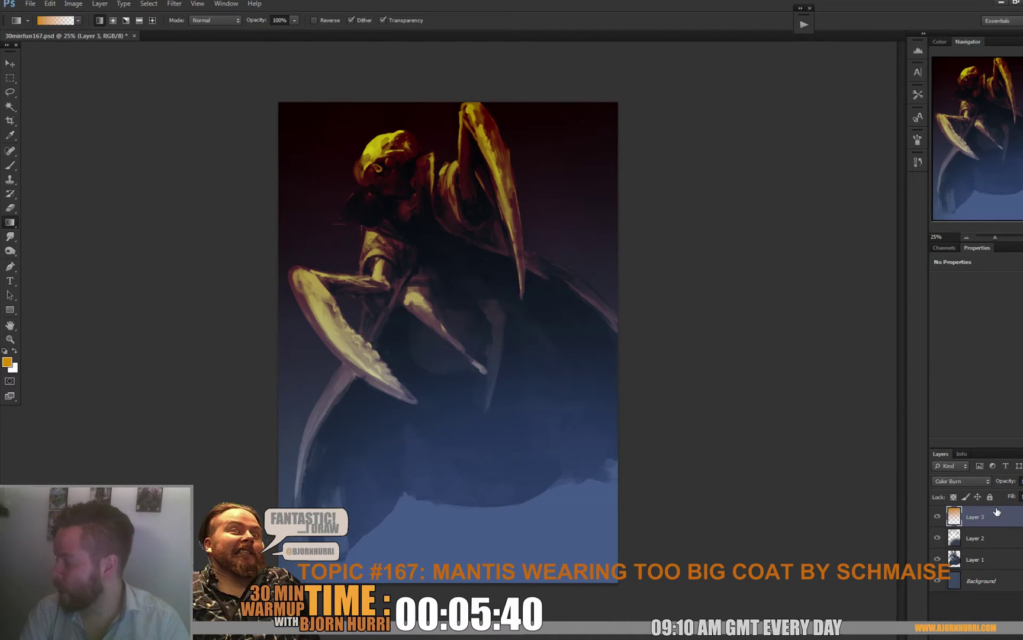
Change the orange gradient layer to Lighten and lower its opacity to leave a faint warm tint.
click(951, 482)
click(951, 481)
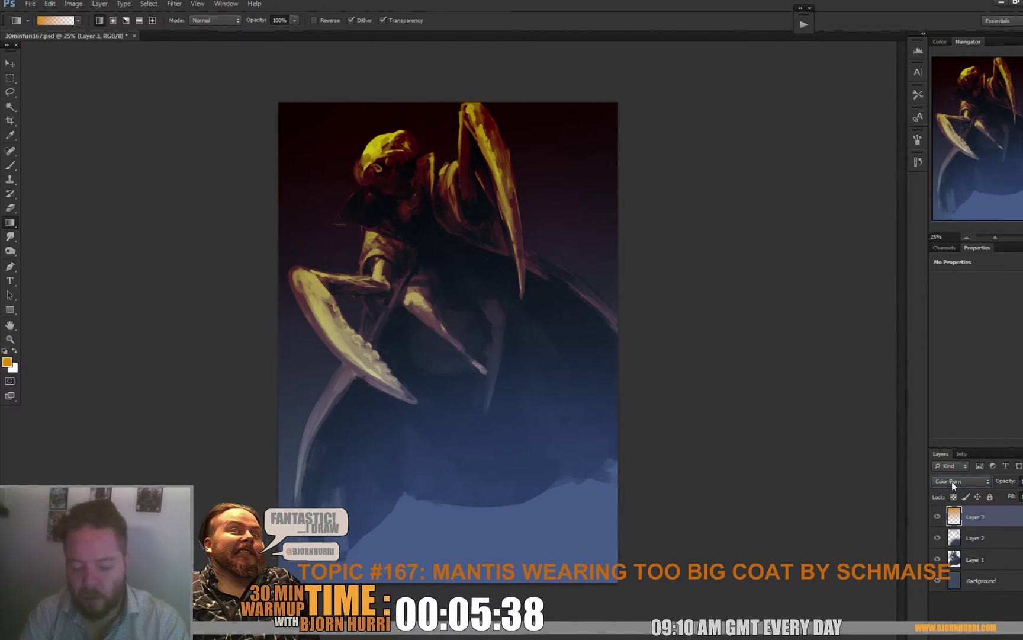
key(Down)
key(Down)
key(Down)
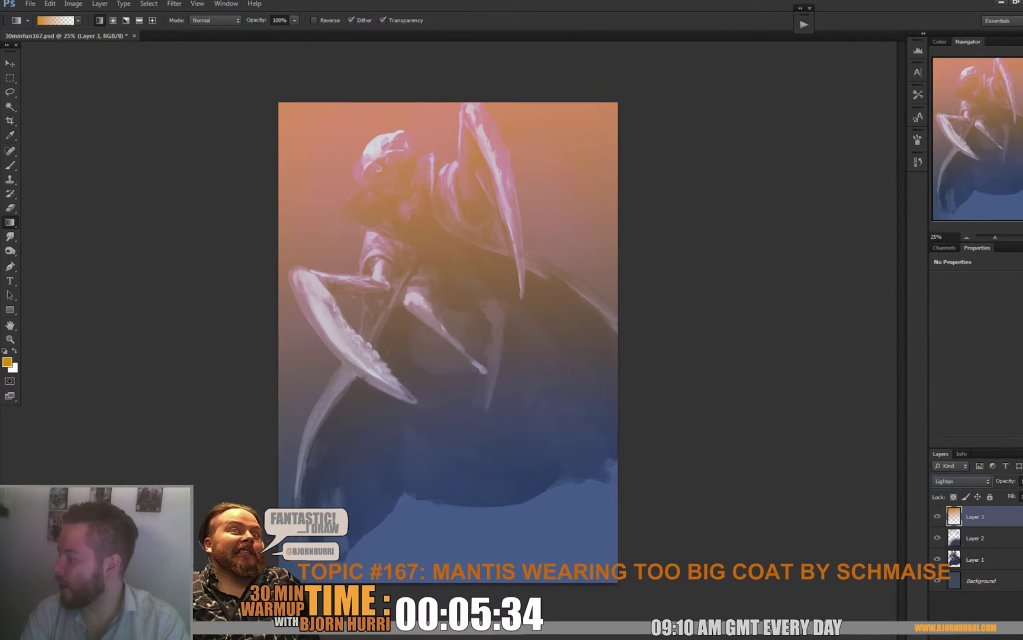
click(1022, 496)
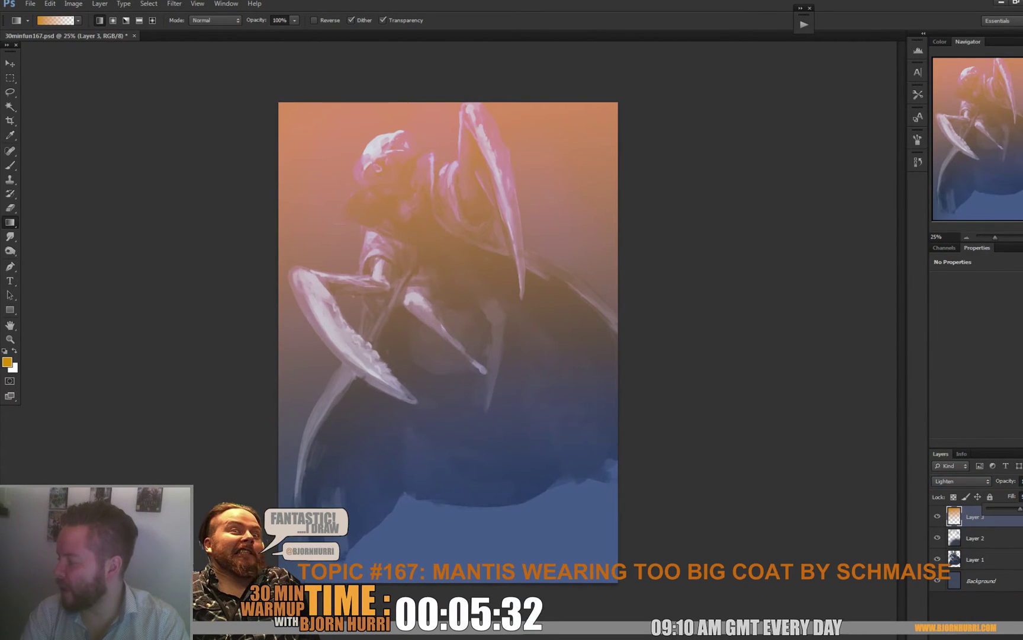
drag(1022, 509, 1021, 509)
click(1022, 481)
drag(1022, 493, 1016, 494)
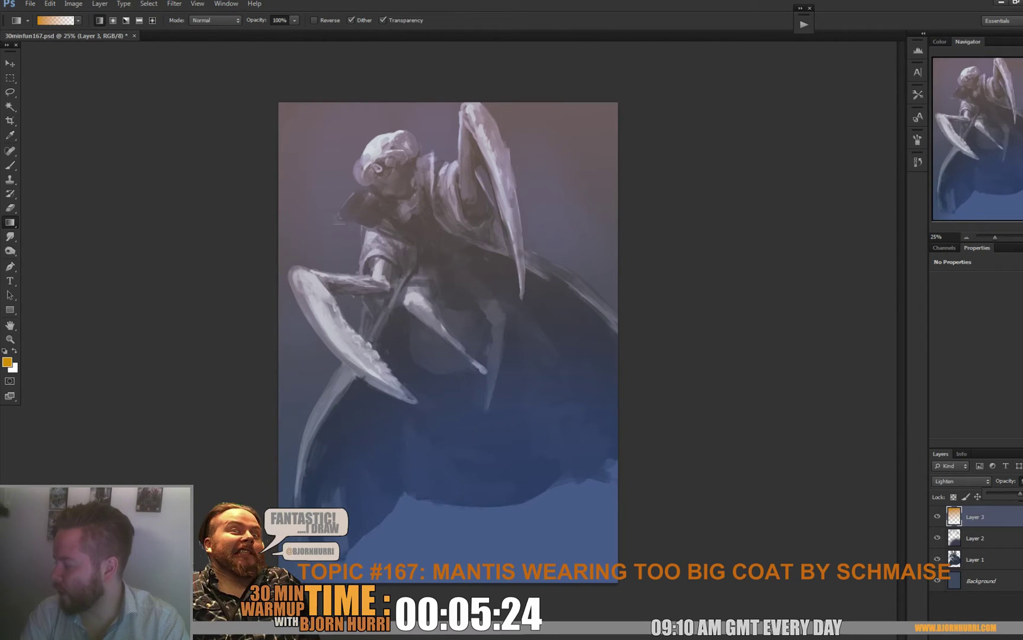
Try the 3DLUT presets up to TensionGreen on a new Color Lookup adjustment layer and hide that layer.
click(997, 638)
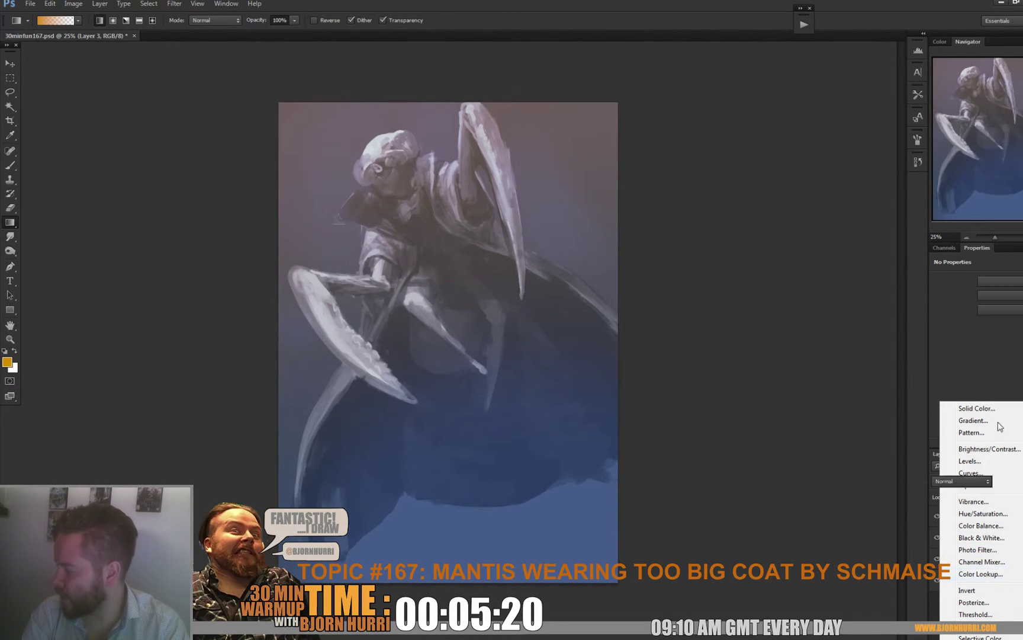
click(987, 574)
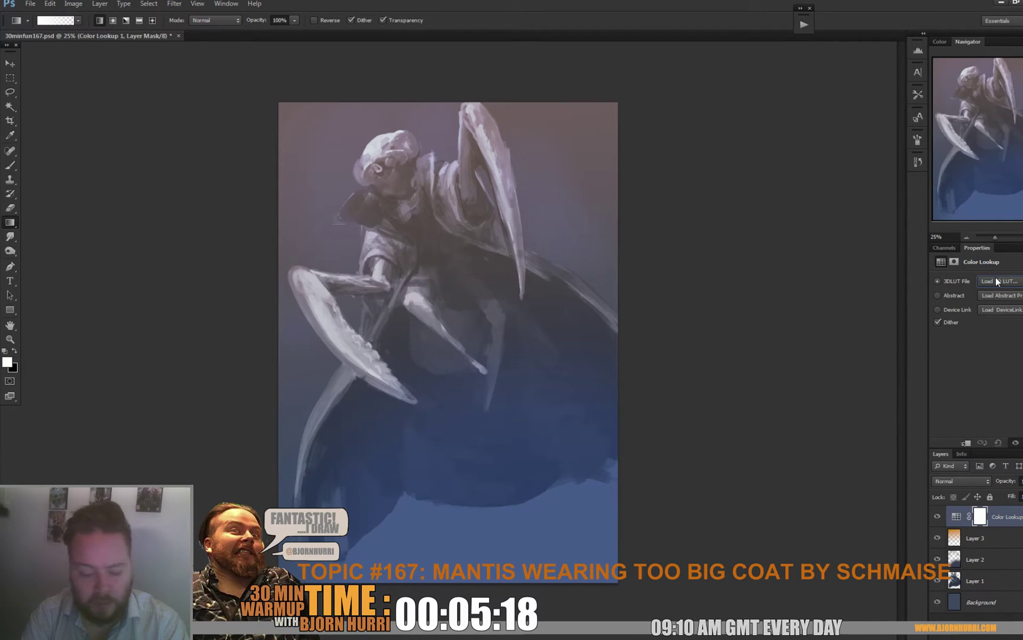
key(Down)
key(Down)
key(Up)
scroll(996, 281, down, 3)
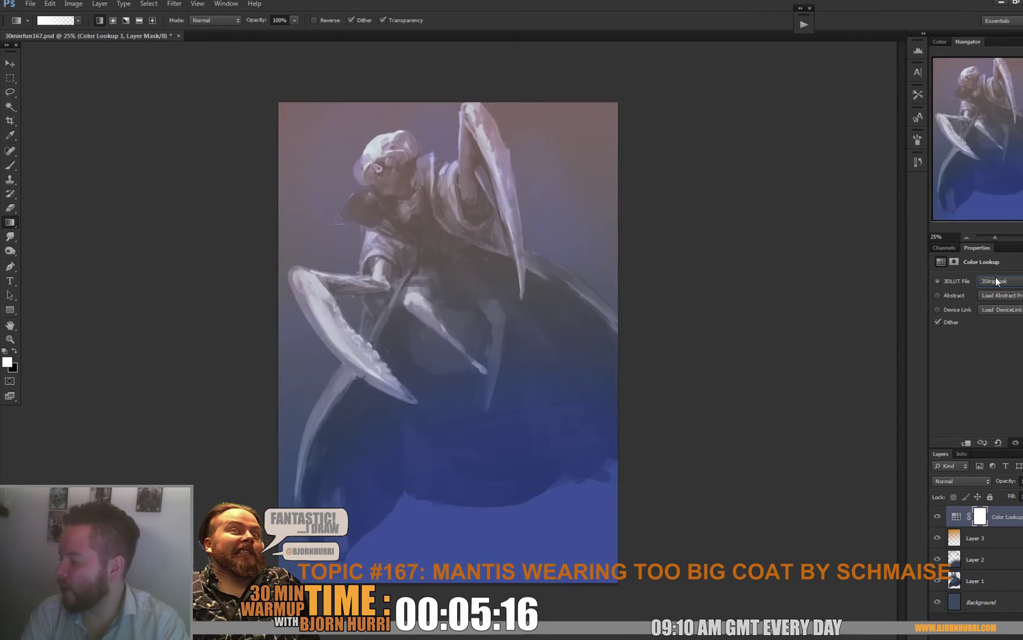
scroll(996, 278, down, 3)
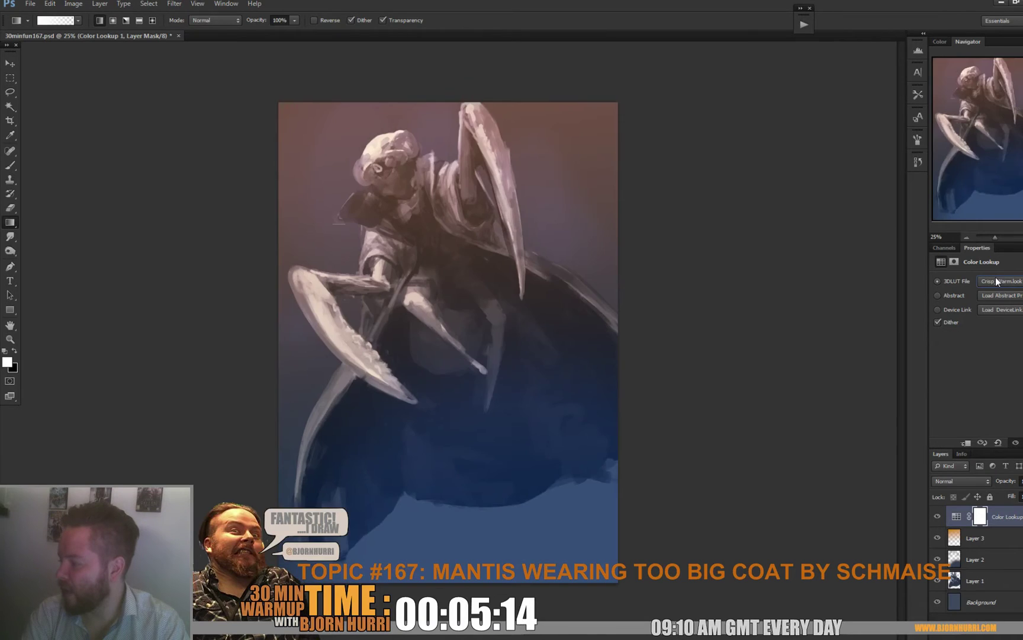
key(Down)
key(Down)
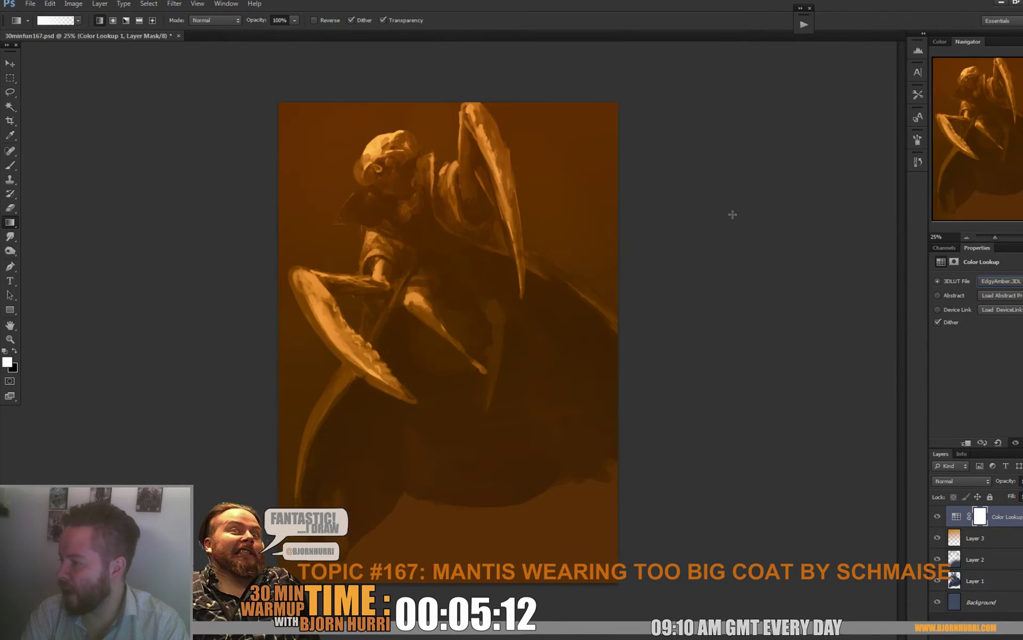
key(Down)
key(Down)
key(Down)
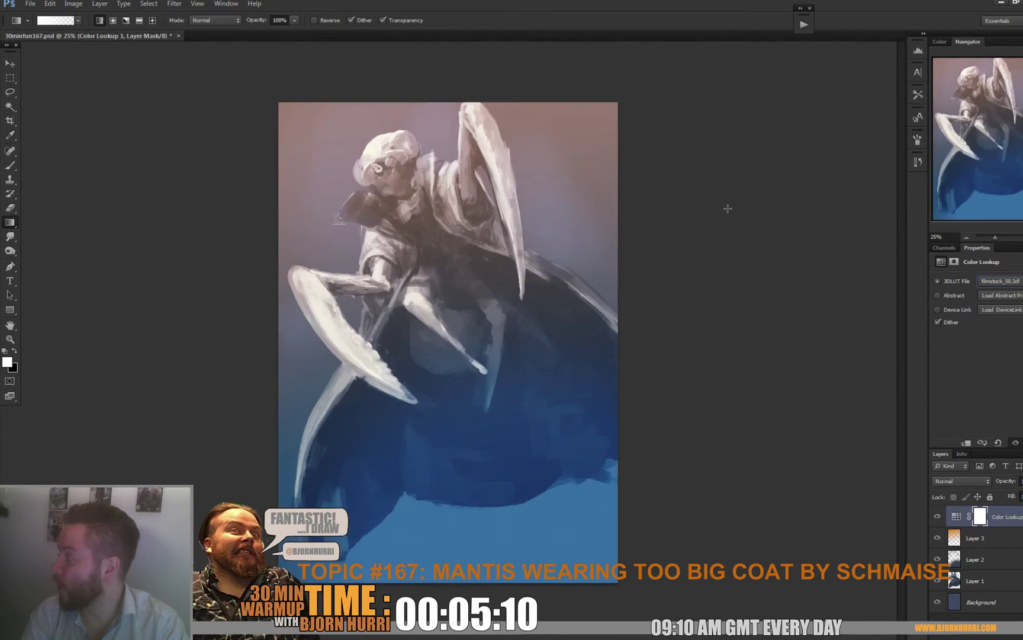
key(Down)
key(Down)
key(Down)
key(Down)
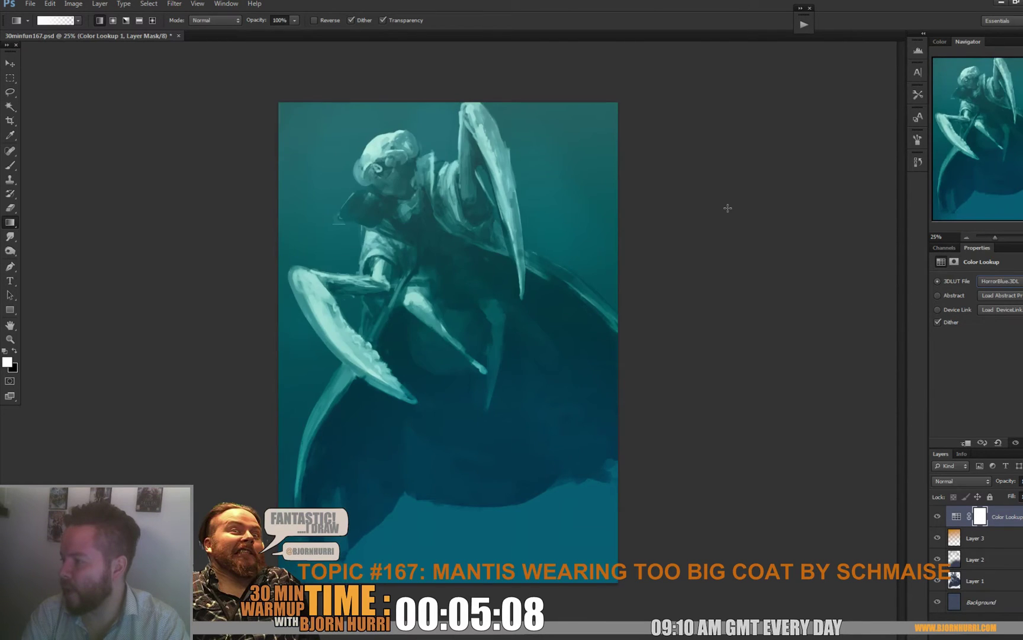
key(Down)
key(Down)
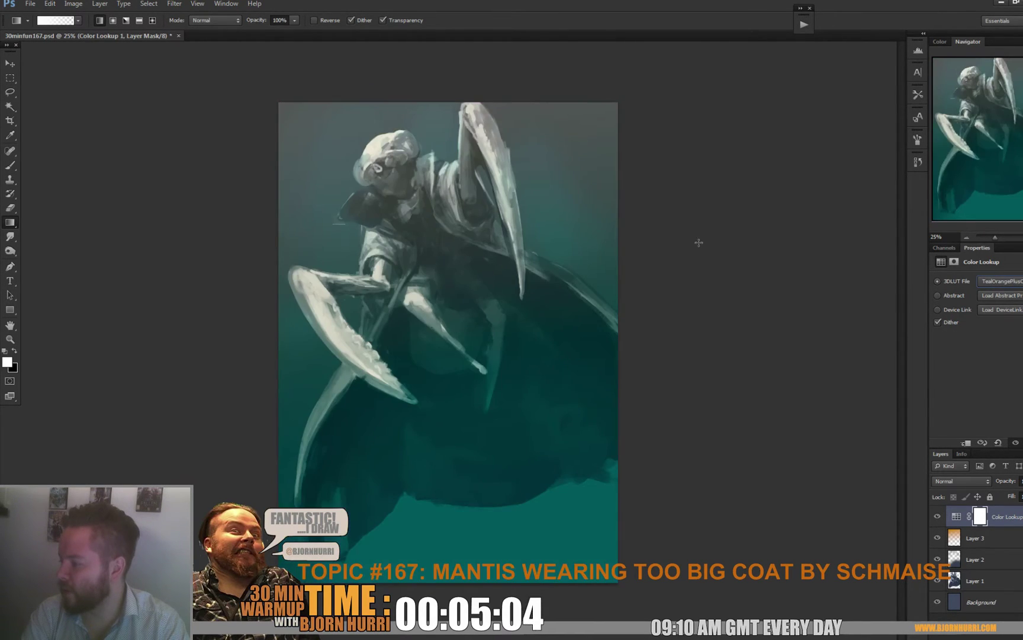
key(Down)
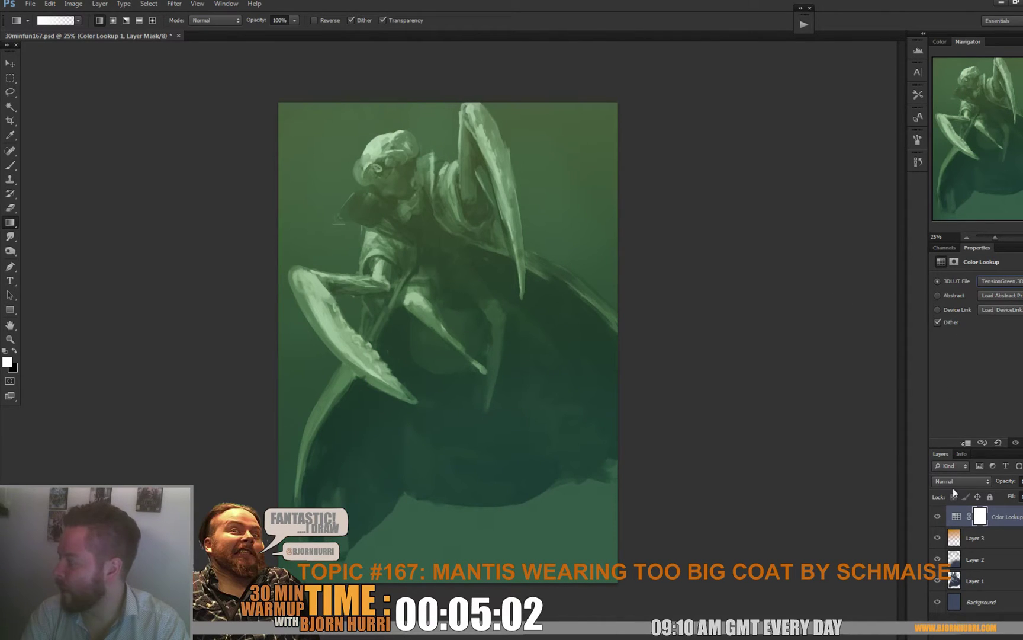
click(938, 516)
click(994, 538)
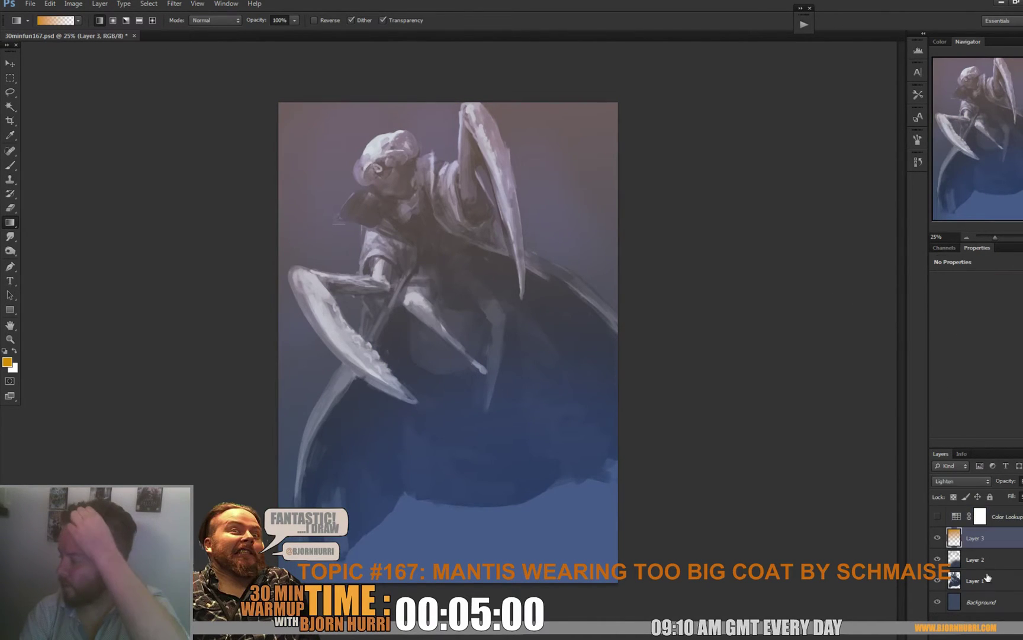
Add a Color Balance adjustment above the gradient layer with midtones +14 red and +33 green, in Color blend mode.
click(995, 638)
click(983, 526)
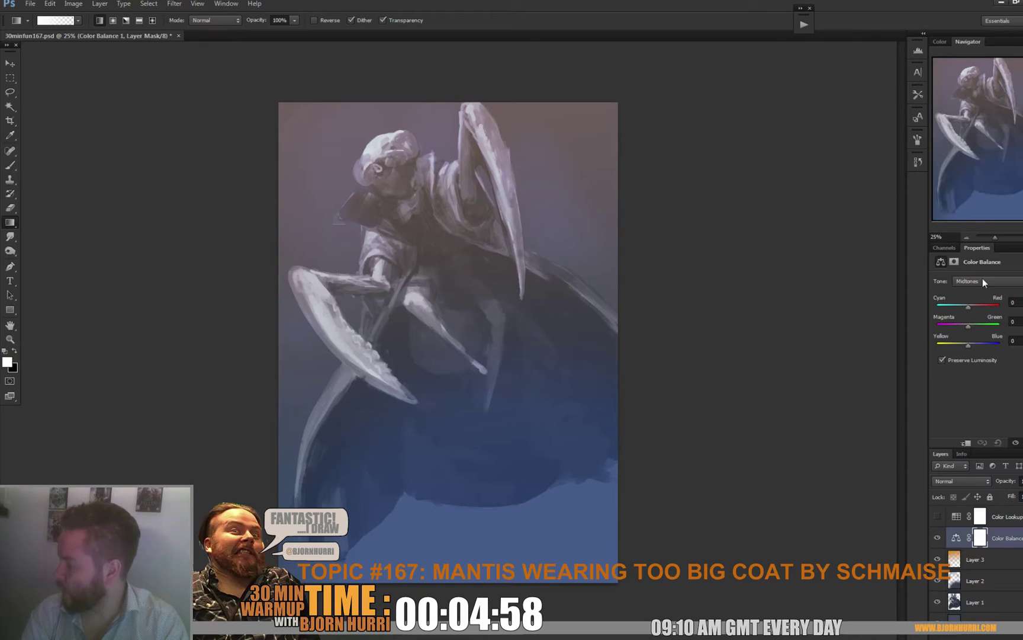
drag(970, 307, 978, 325)
click(954, 481)
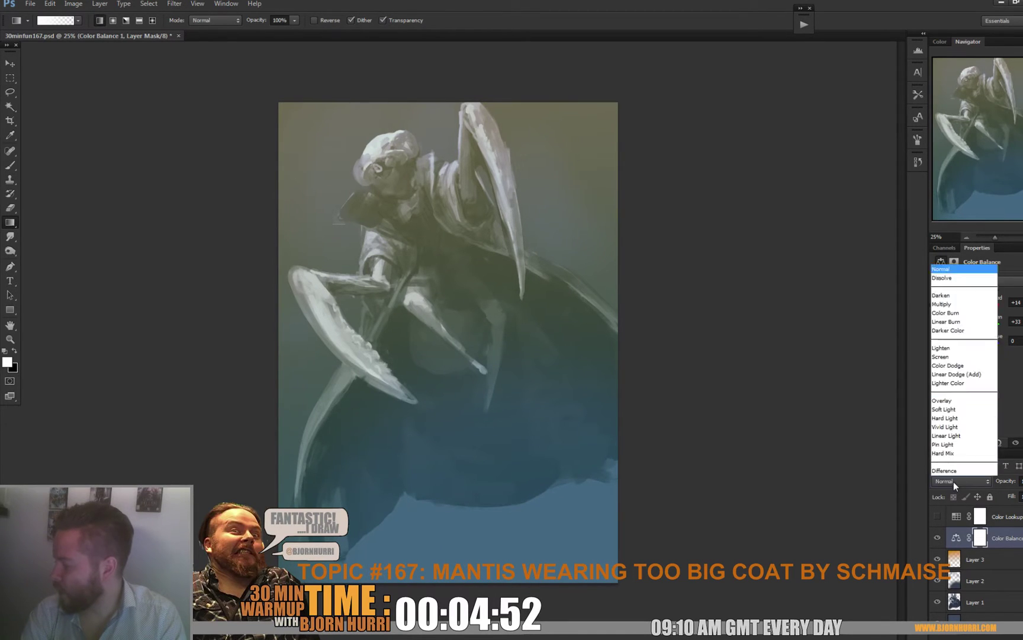
click(954, 467)
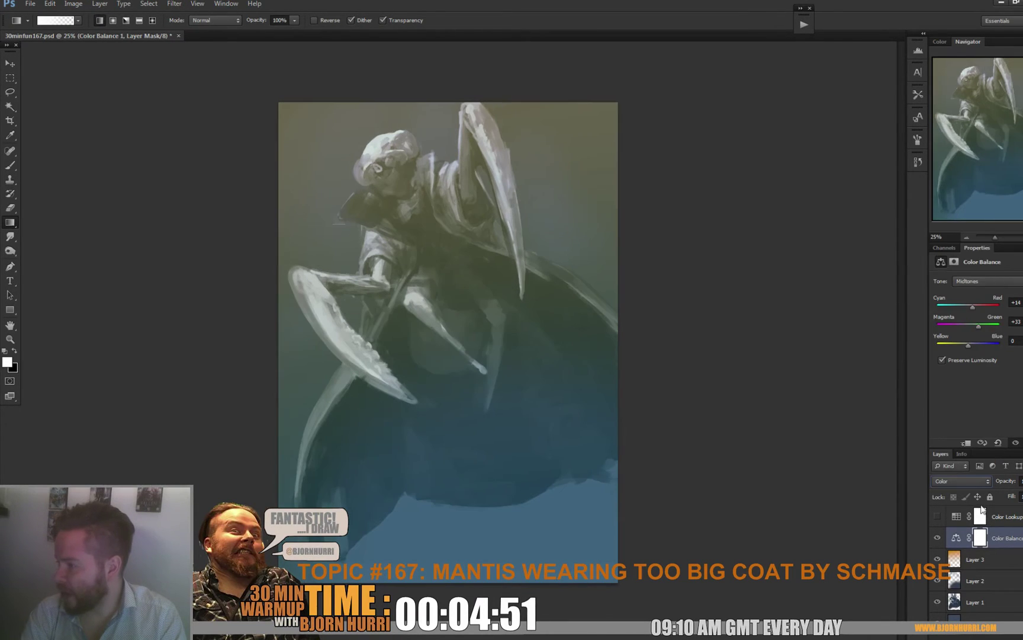
Add a Brightness/Contrast adjustment above the Color Balance, raising the contrast and slightly lowering the brightness.
click(998, 638)
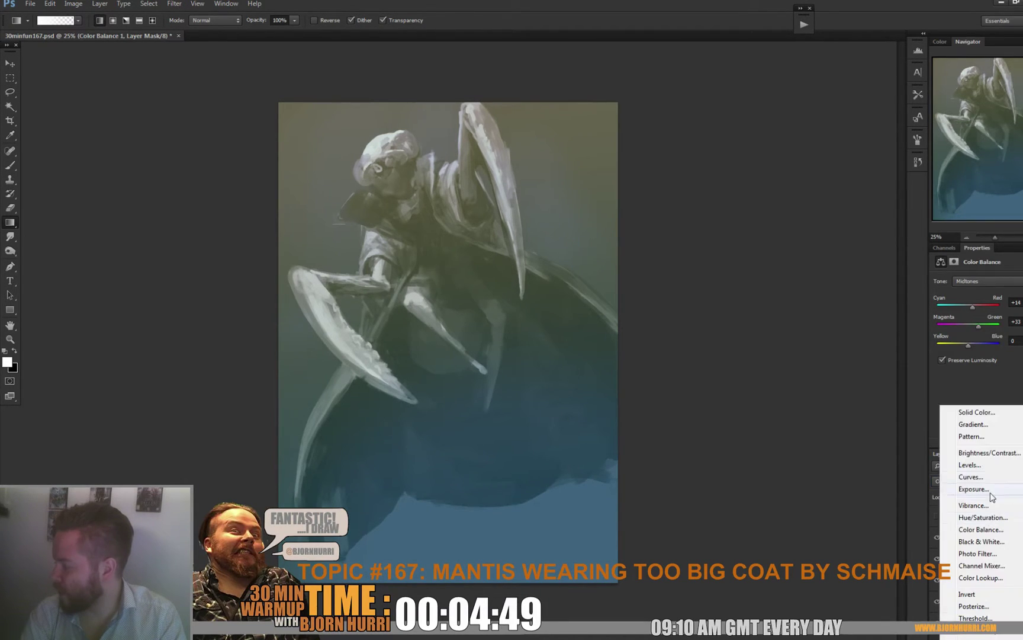
click(993, 454)
mouse_move(989, 328)
mouse_down()
mouse_move(1007, 333)
mouse_move(1005, 348)
mouse_up()
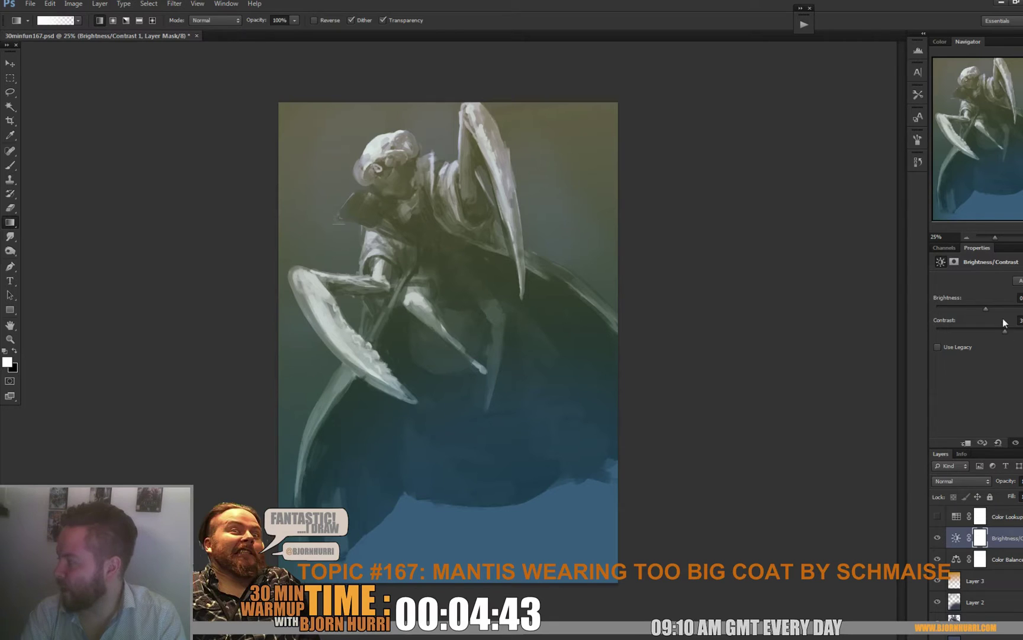
mouse_move(987, 308)
mouse_down()
mouse_move(974, 310)
mouse_move(982, 321)
mouse_up()
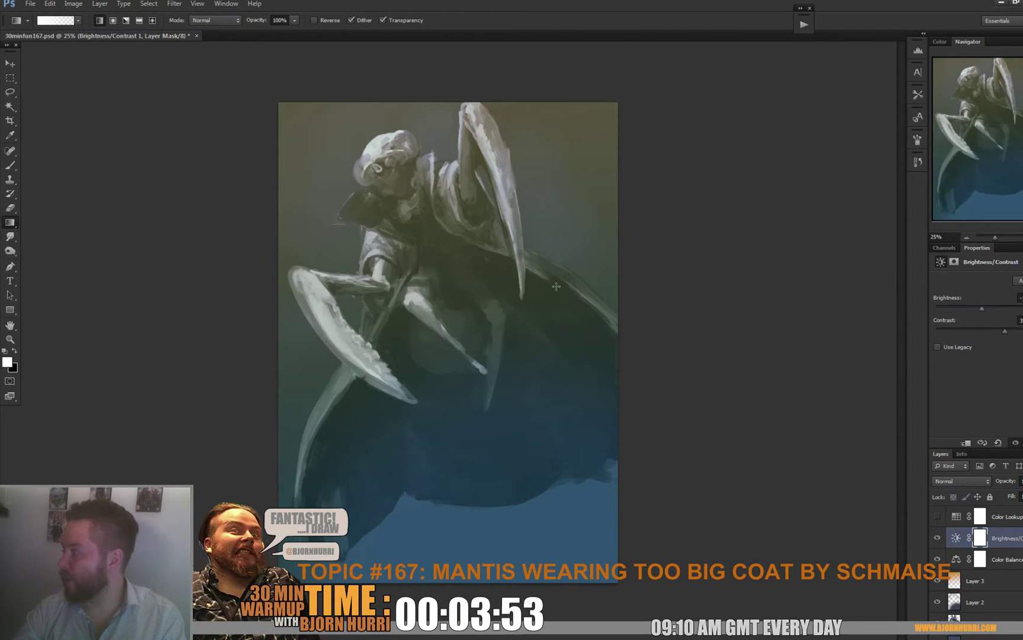
click(1000, 602)
right_click(999, 604)
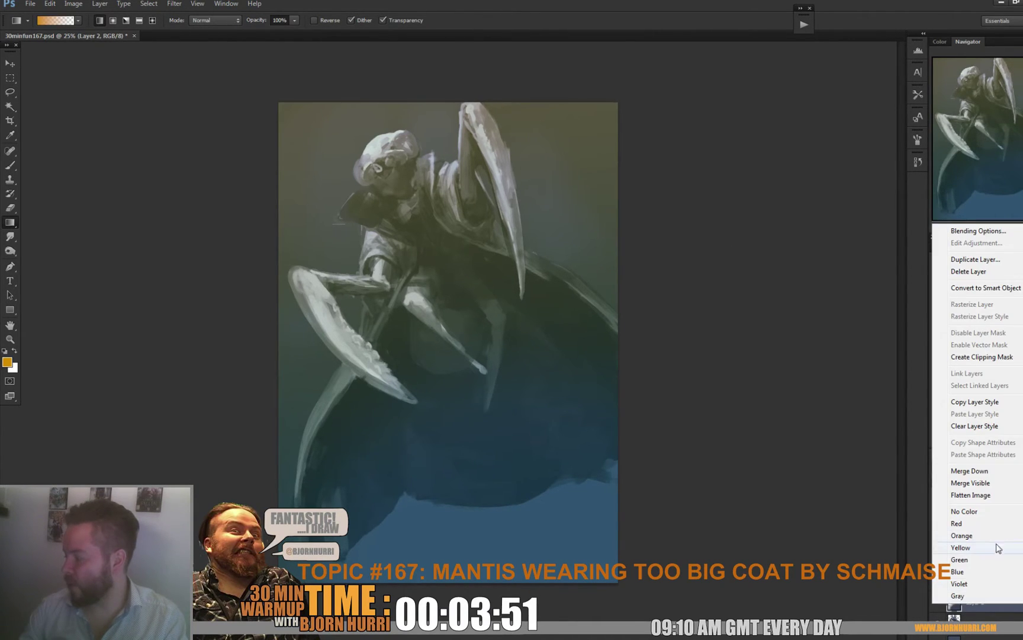
click(866, 599)
click(1001, 537)
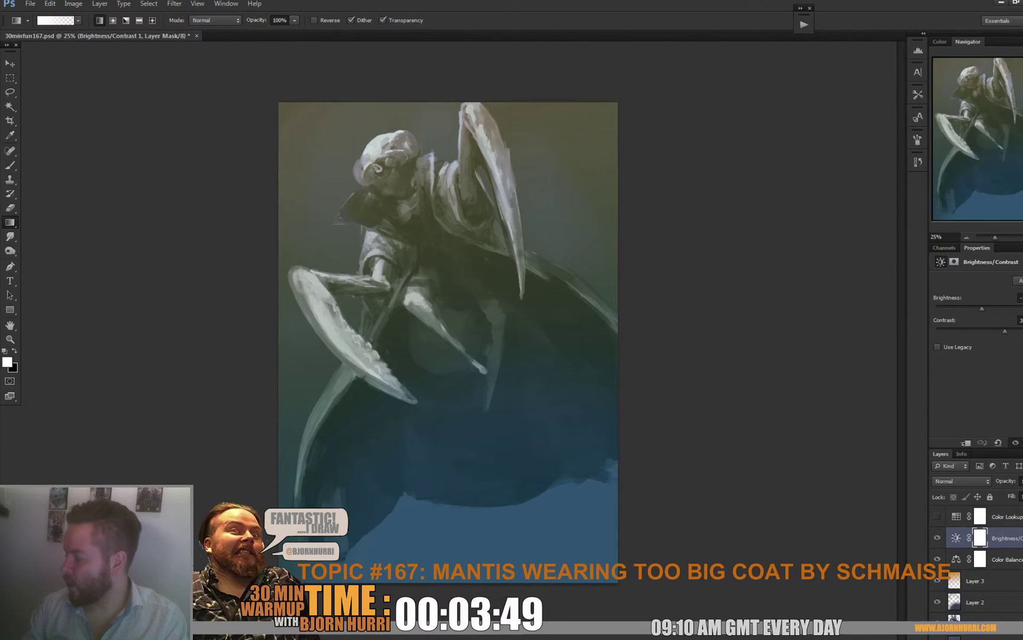
Add a Hue/Saturation adjustment above the Brightness/Contrast and colorize it blue with hue 204 and saturation 47.
click(987, 638)
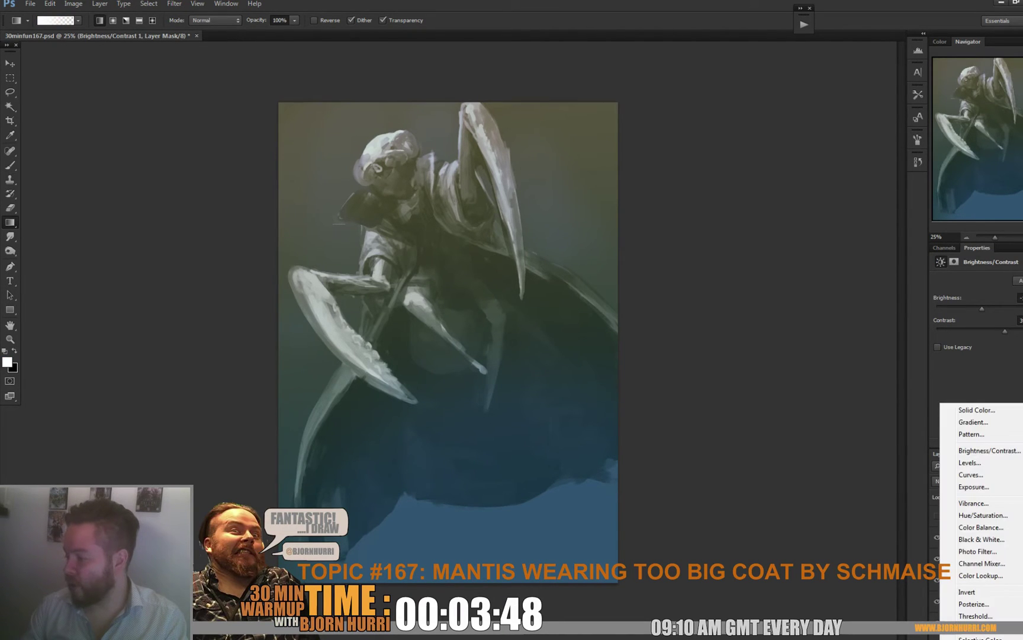
click(994, 514)
click(987, 381)
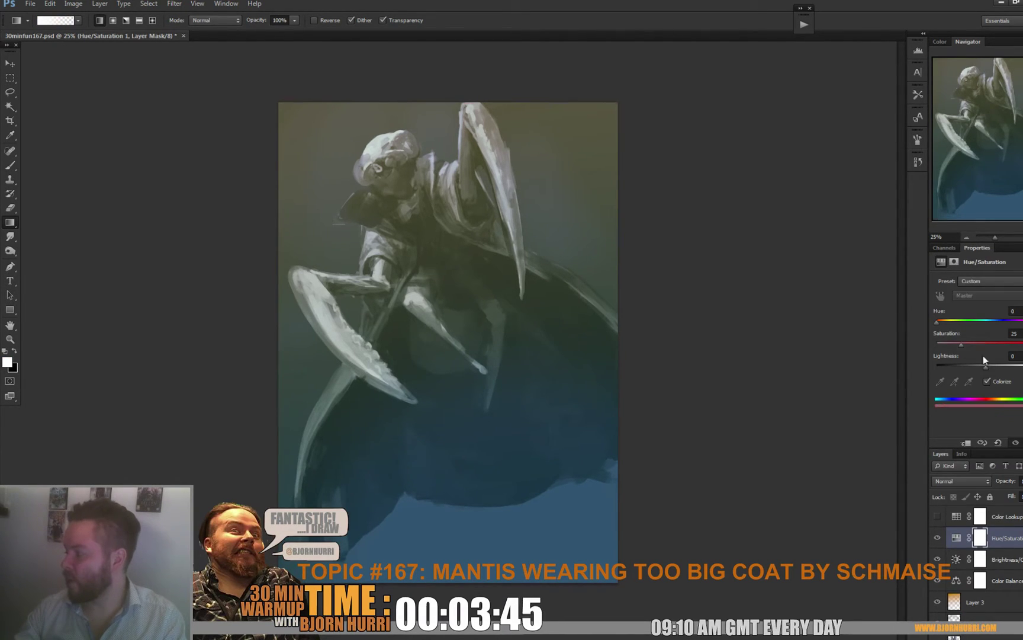
mouse_move(966, 345)
mouse_down()
mouse_move(983, 344)
mouse_move(972, 321)
mouse_move(993, 323)
mouse_up()
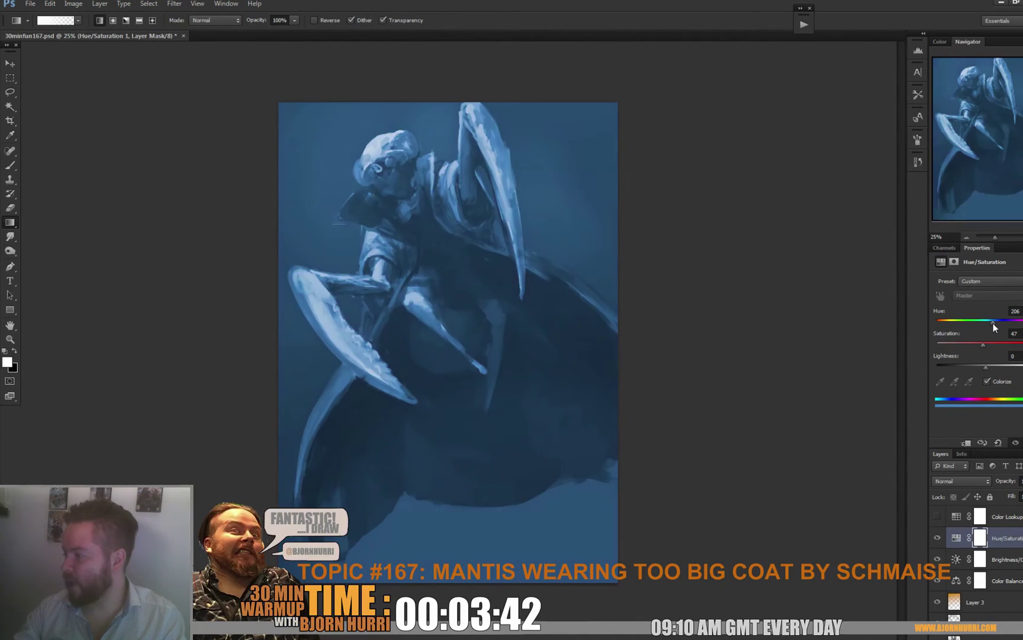
Set the Hue/Saturation adjustment to Color blend mode and lower its opacity for a subtle blue tint.
click(948, 480)
click(958, 454)
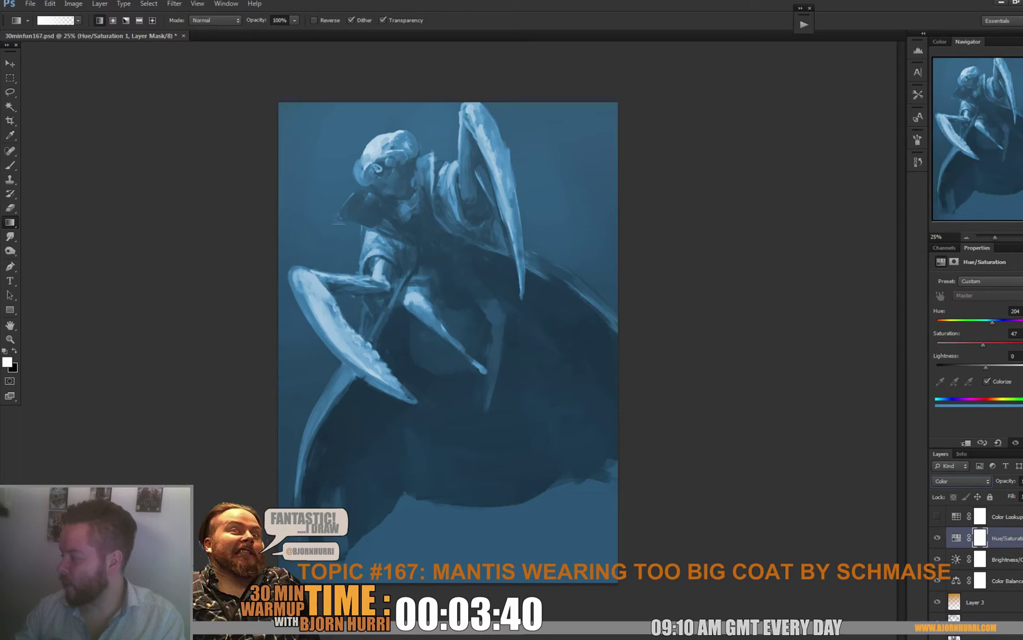
click(1022, 481)
drag(1022, 494, 996, 493)
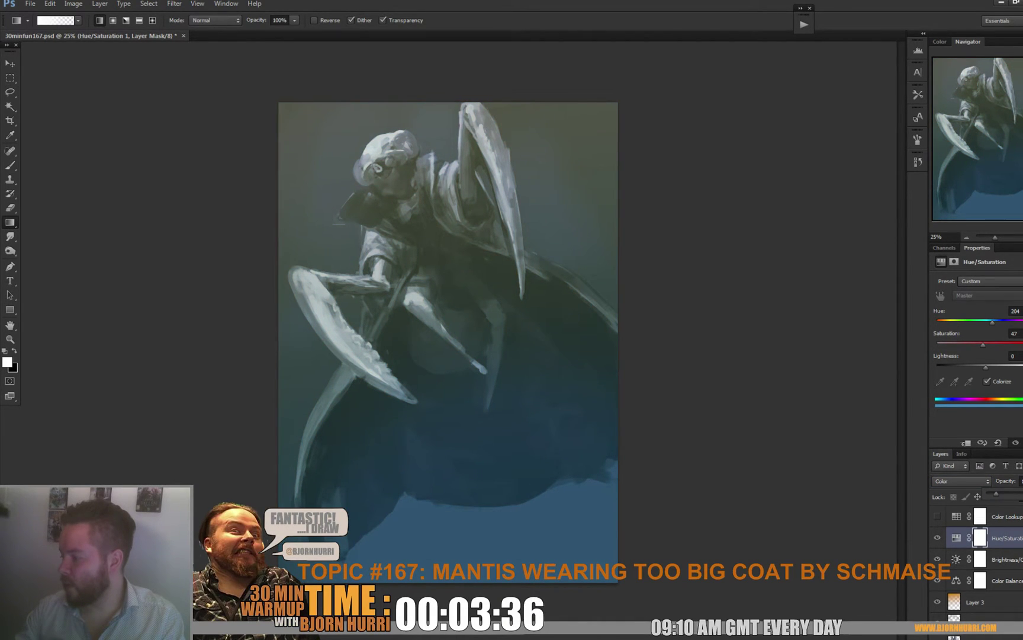
Hide the Hue/Saturation adjustment and lasso the lower part of the painting along the coat on Layer 2.
click(937, 537)
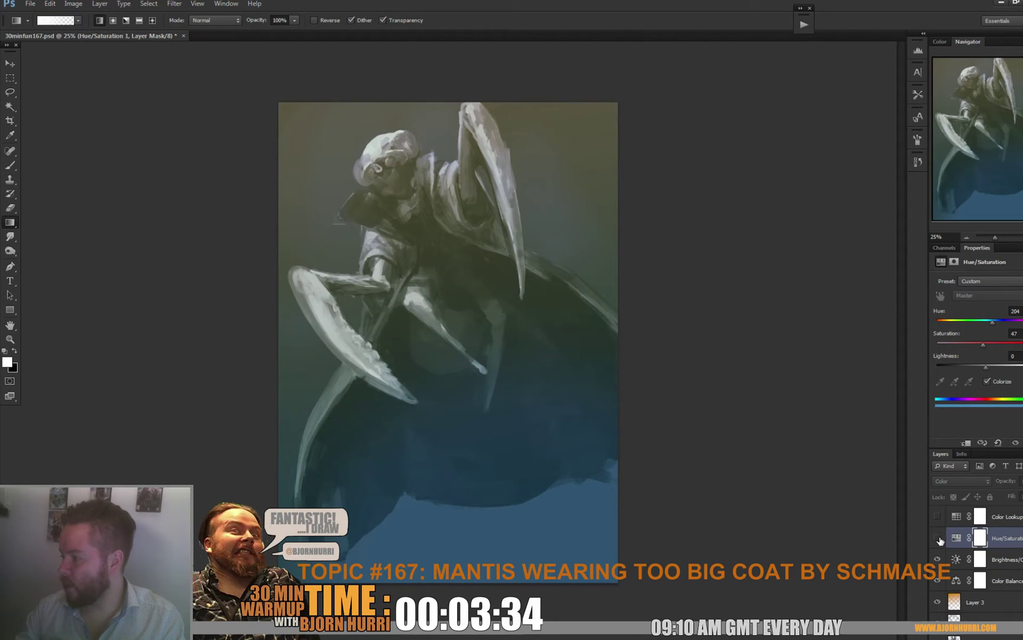
click(992, 619)
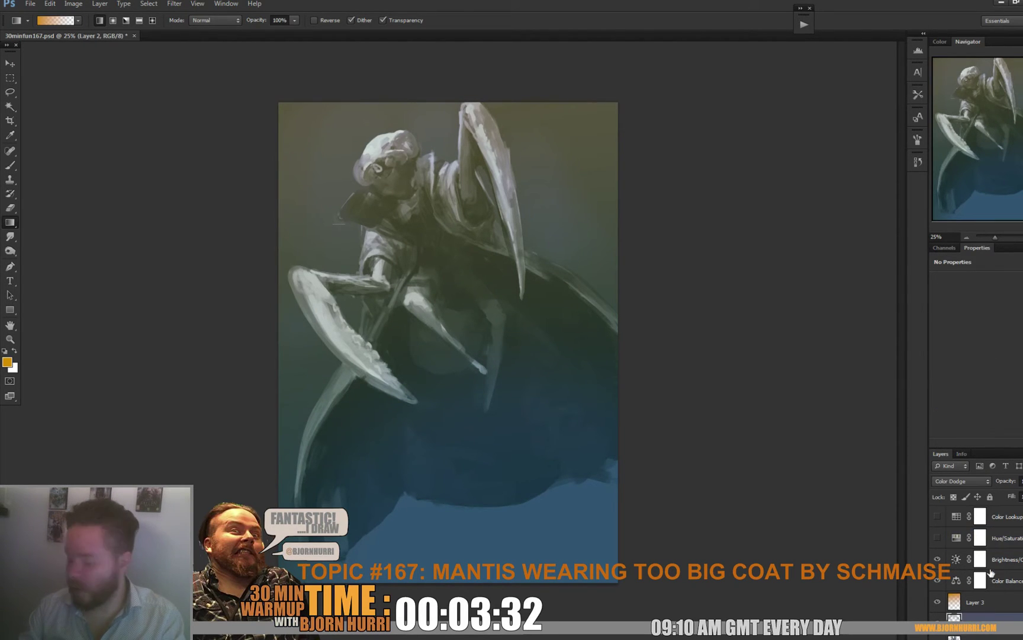
key(ctrl+u)
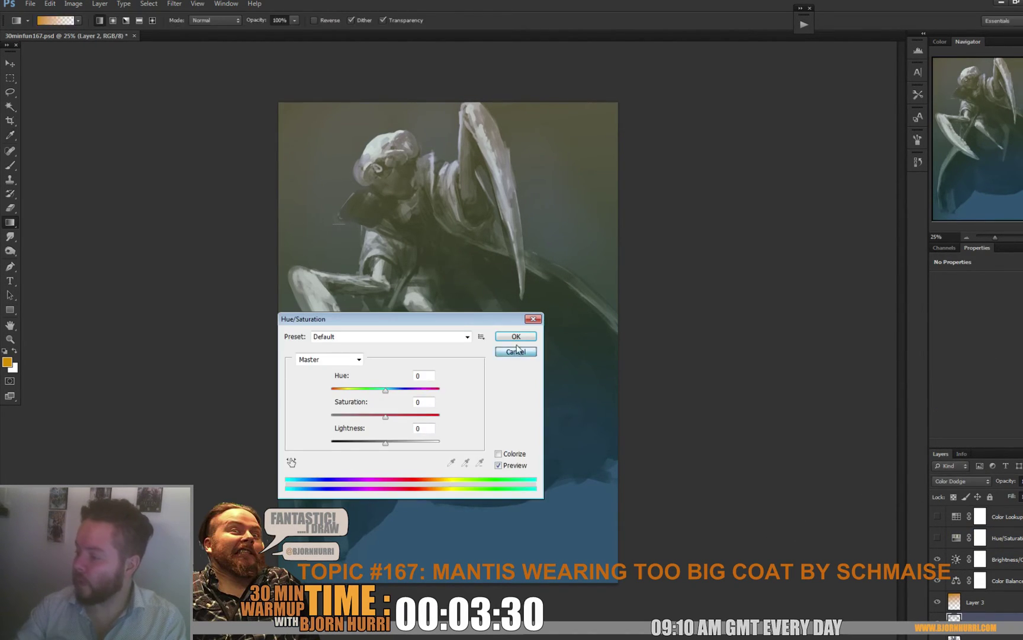
click(516, 350)
key(l)
mouse_move(692, 393)
mouse_down()
mouse_move(372, 346)
mouse_move(246, 458)
mouse_move(752, 508)
mouse_up()
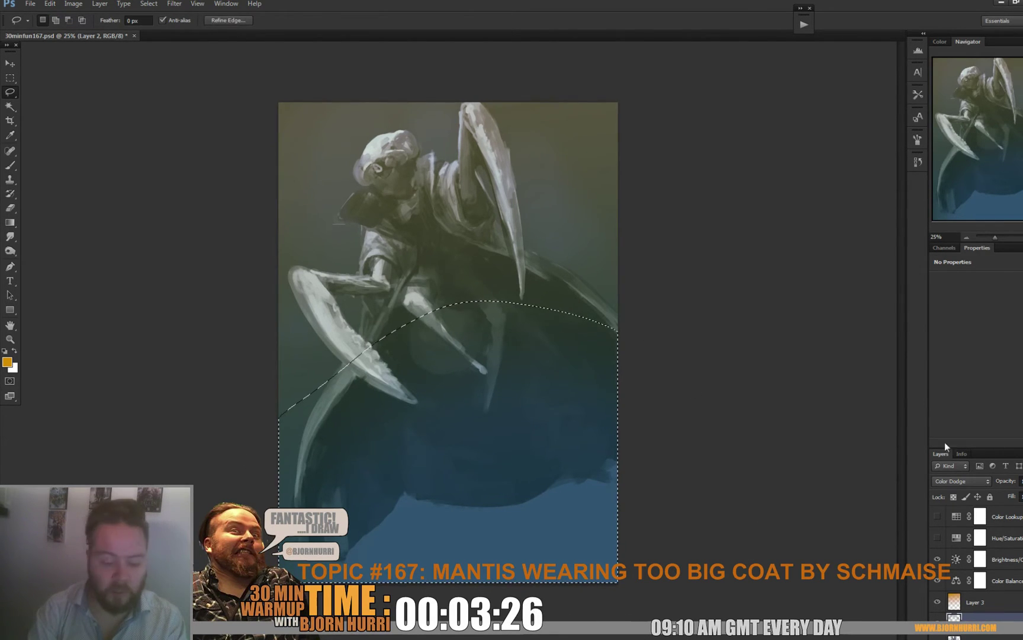
Shift the selected lower area with Hue/Saturation, setting hue to -46 and saturation to -52.
key(ctrl+u)
drag(415, 317, 750, 147)
drag(719, 218, 696, 218)
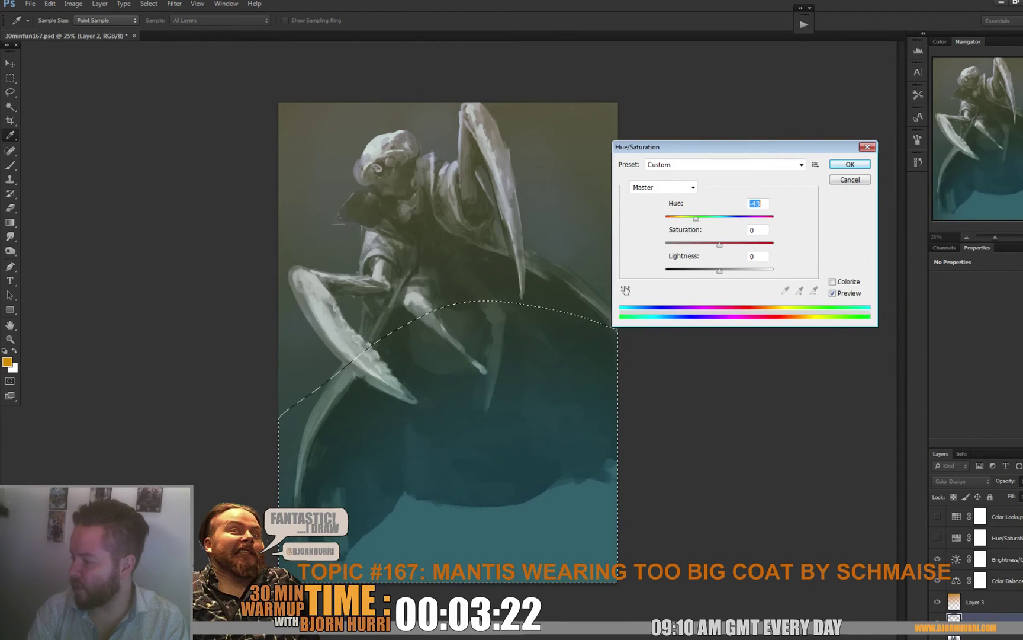
key(Down)
key(Down)
key(Down)
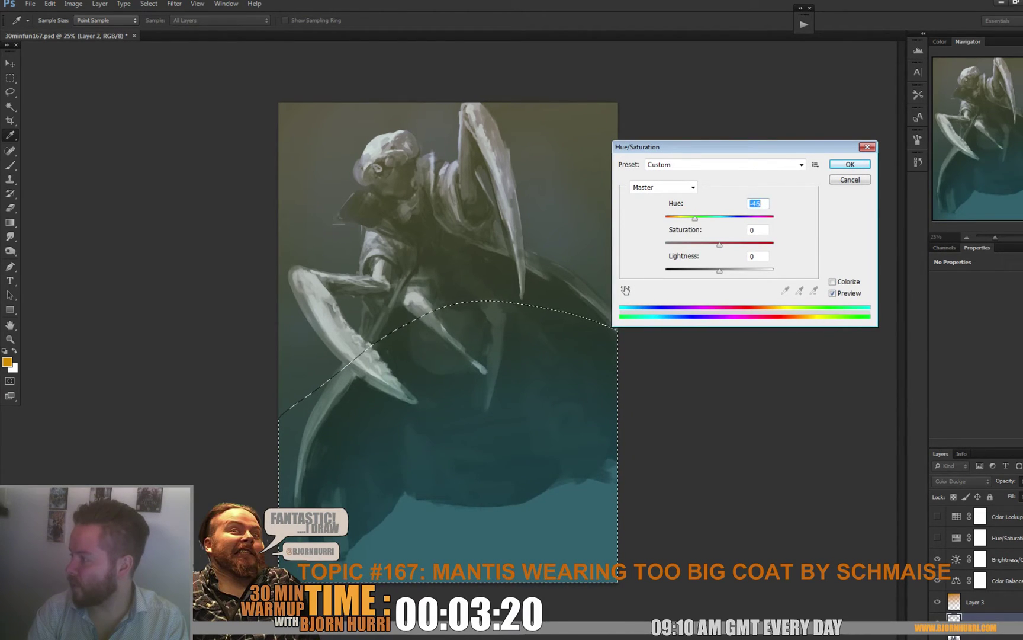
key(Tab)
key(shift+Down)
key(shift+Down)
key(shift+Down)
key(shift+Down)
key(shift+Down)
key(Down)
key(Down)
key(Down)
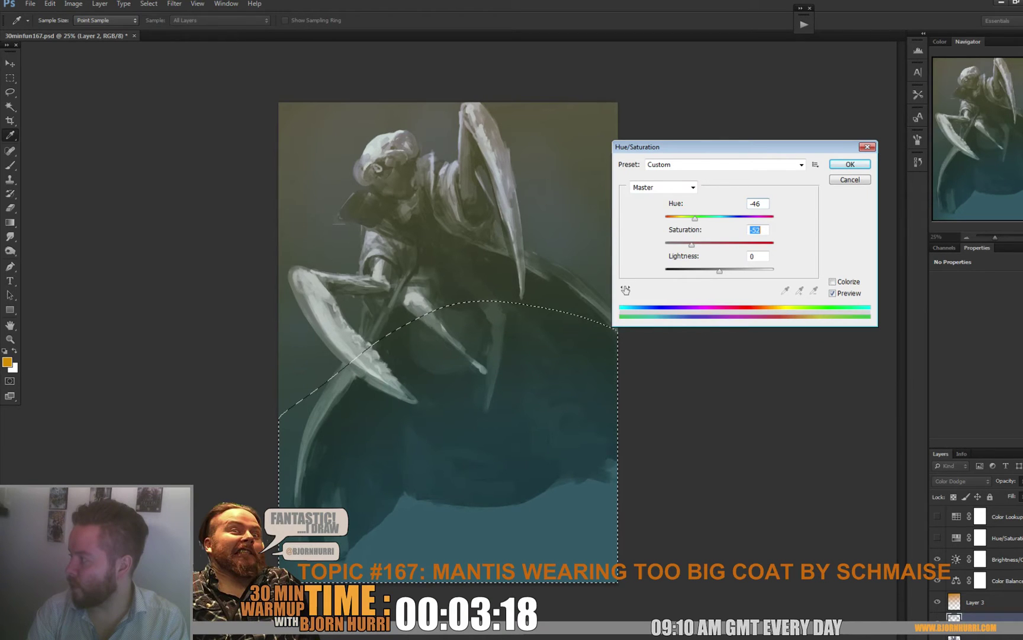
key(Up)
key(Return)
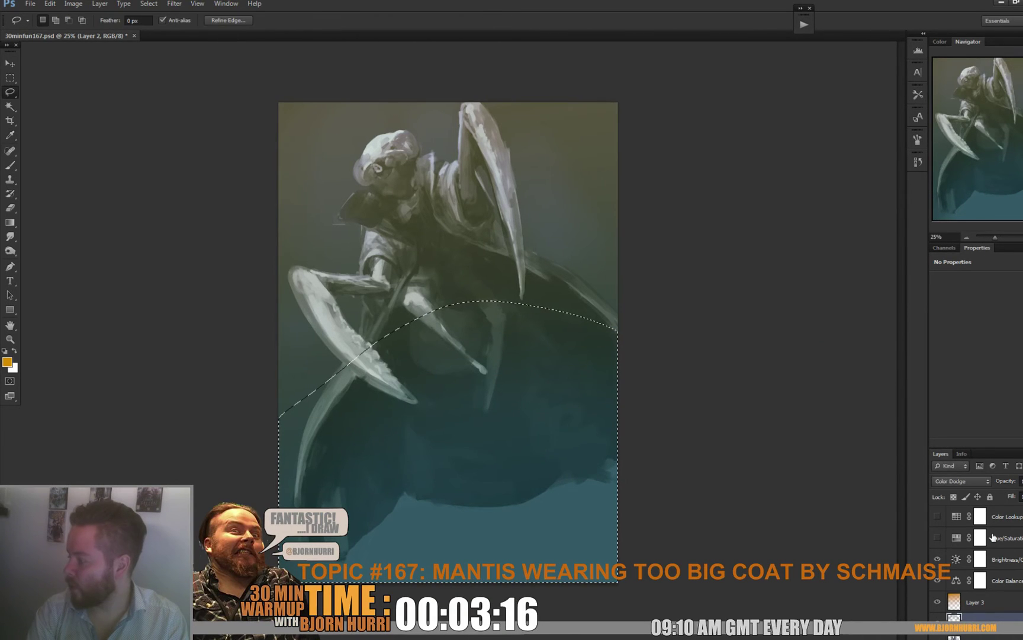
Add a new layer above the Brightness/Contrast adjustment in Color Dodge mode and clear the selection.
click(1014, 562)
key(ctrl+shift+alt+n)
click(960, 481)
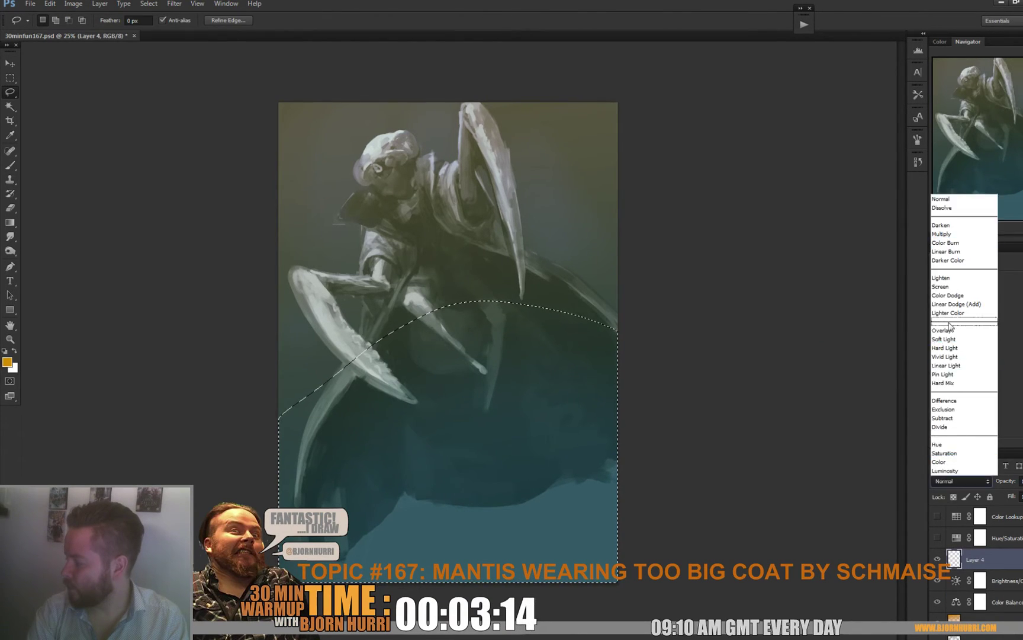
click(960, 297)
key(ctrl+d)
Set the brush's foreground colour to a mid green, #618d1d.
key(b)
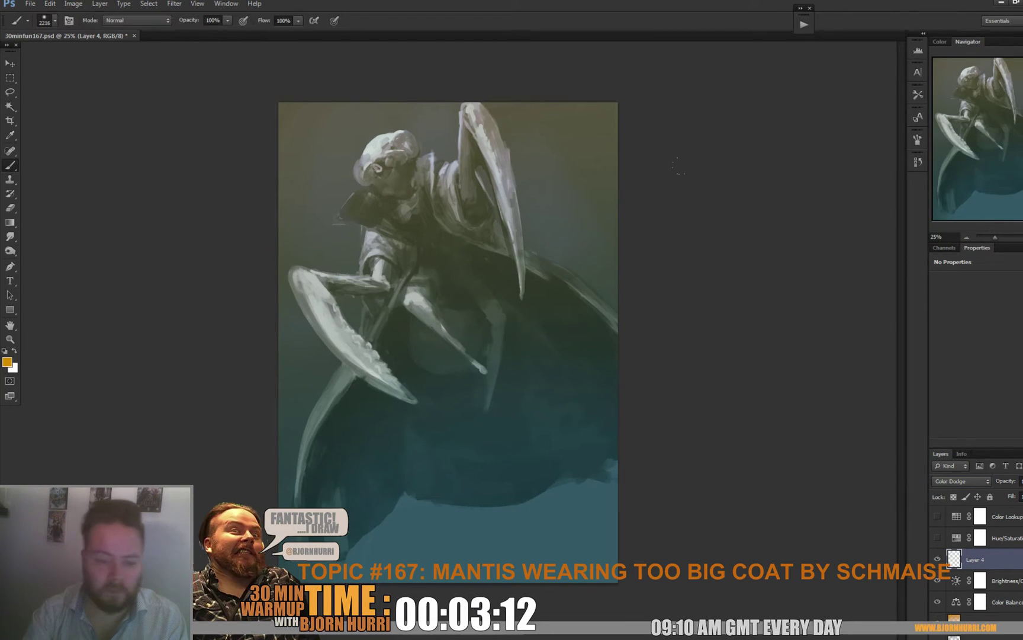
click(7, 362)
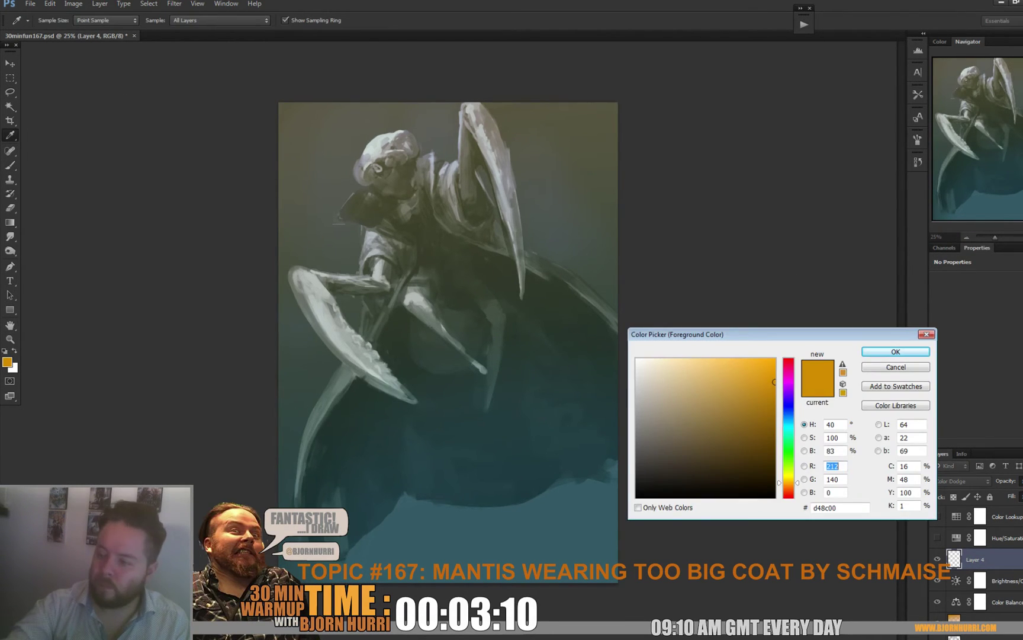
click(789, 466)
drag(747, 407, 736, 420)
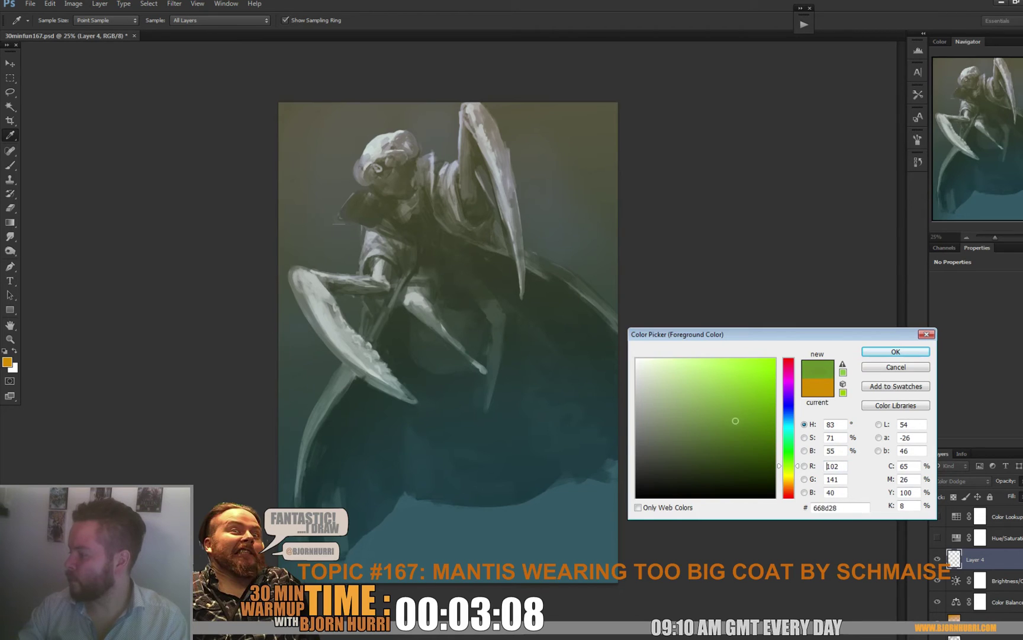
key(Return)
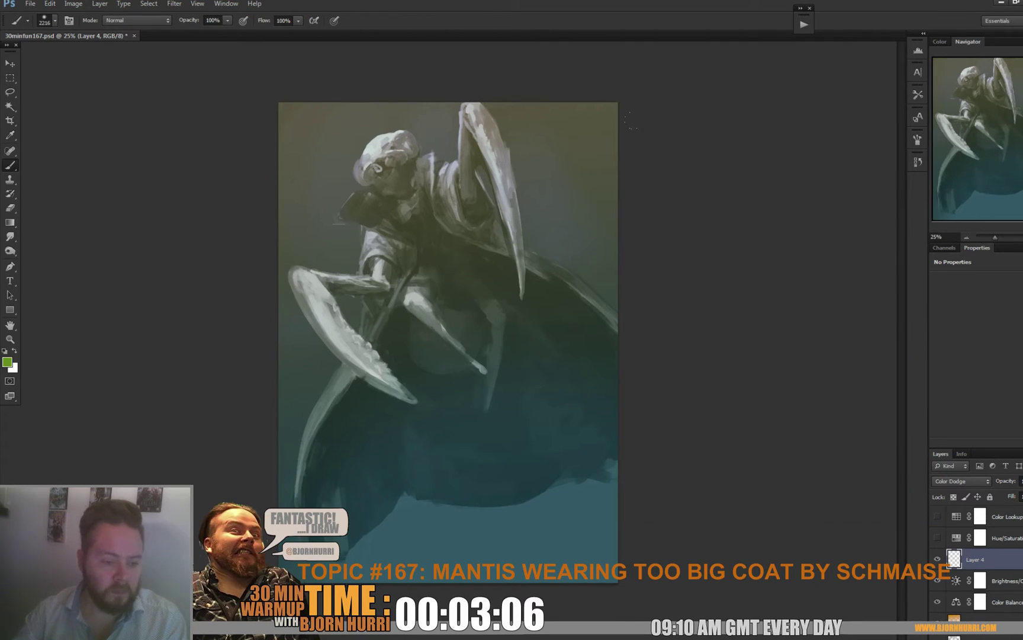
Choose the soft round brush preset and set it to 86% hardness and 21 px.
right_click(413, 196)
click(481, 290)
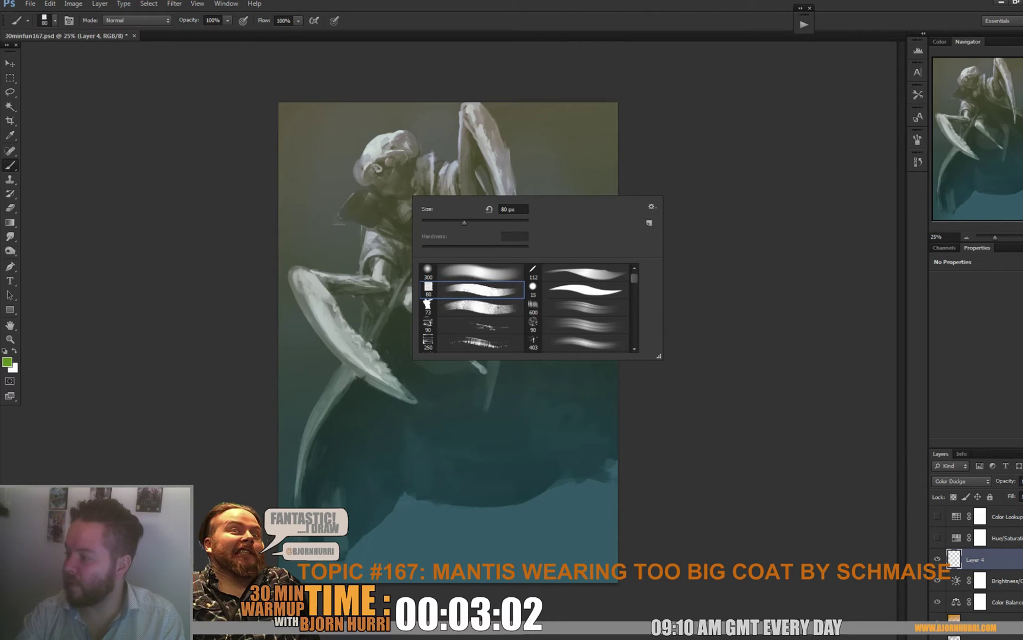
click(472, 273)
click(513, 249)
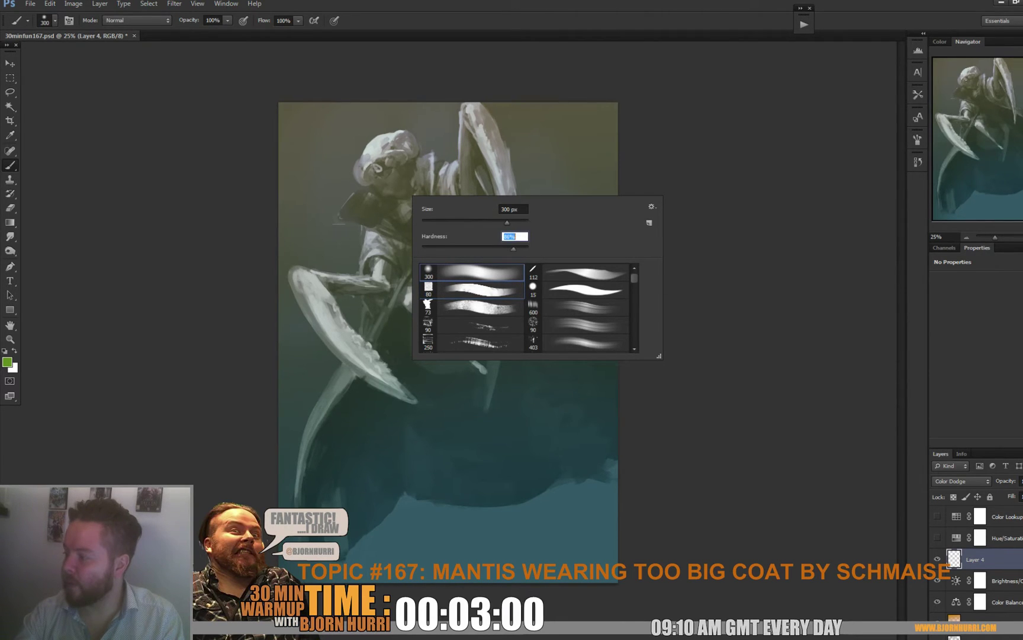
click(449, 223)
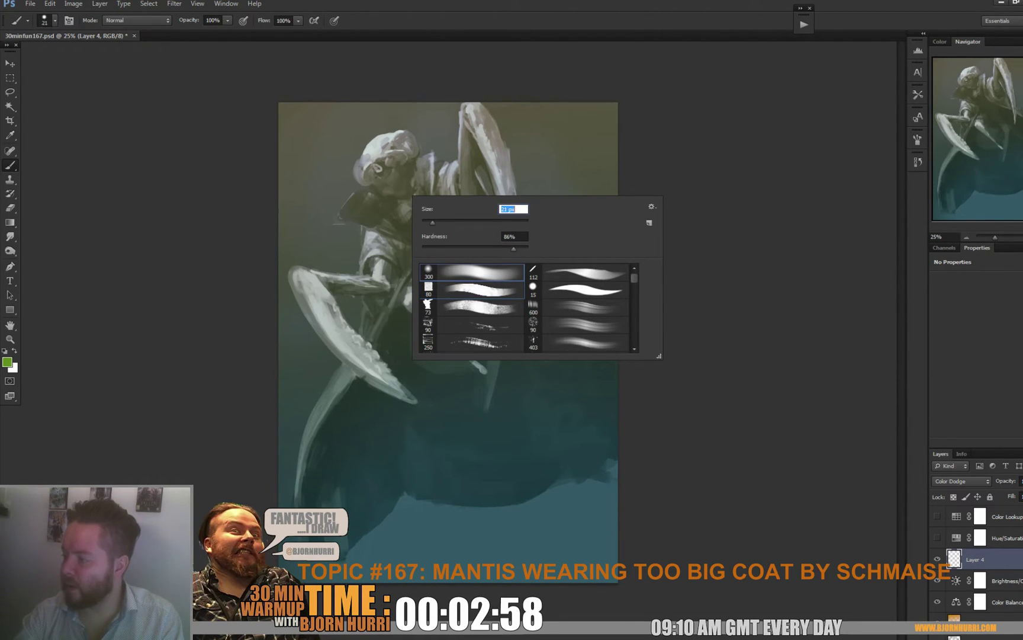
key(Return)
Paint green dodge highlights over the mantis's head, varying the round brush between 13 and 22 px.
drag(386, 145, 405, 138)
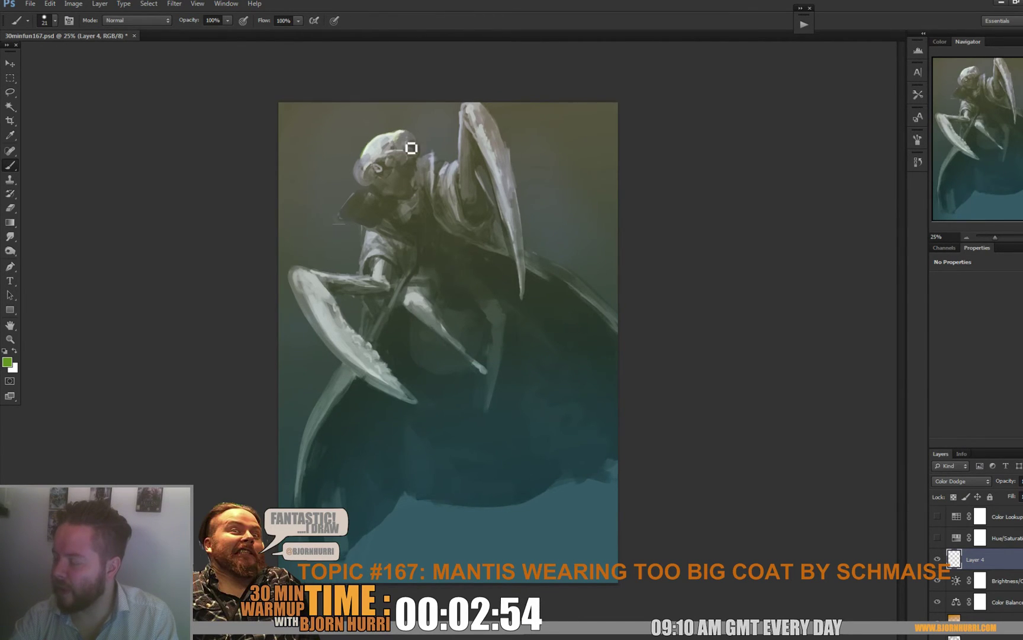
right_click(407, 146)
click(459, 167)
key(Return)
mouse_move(405, 142)
mouse_down()
mouse_move(415, 139)
mouse_move(395, 152)
mouse_up()
right_click(408, 146)
text(13)
key(Return)
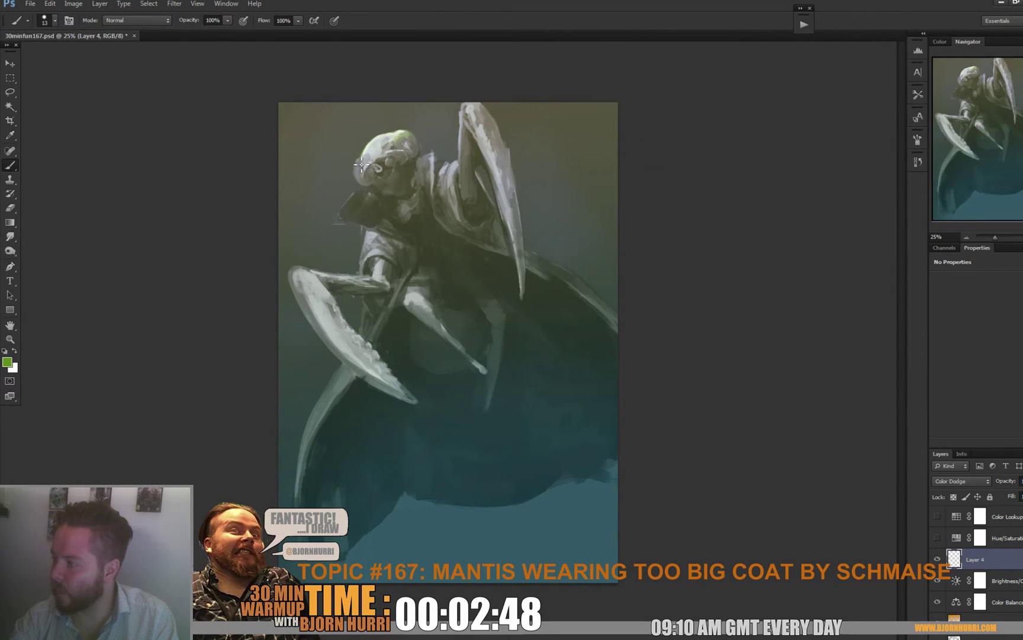
mouse_move(357, 167)
mouse_down()
mouse_move(362, 155)
mouse_move(415, 177)
mouse_move(375, 171)
mouse_move(397, 161)
mouse_move(388, 157)
mouse_up()
right_click(394, 149)
key(Return)
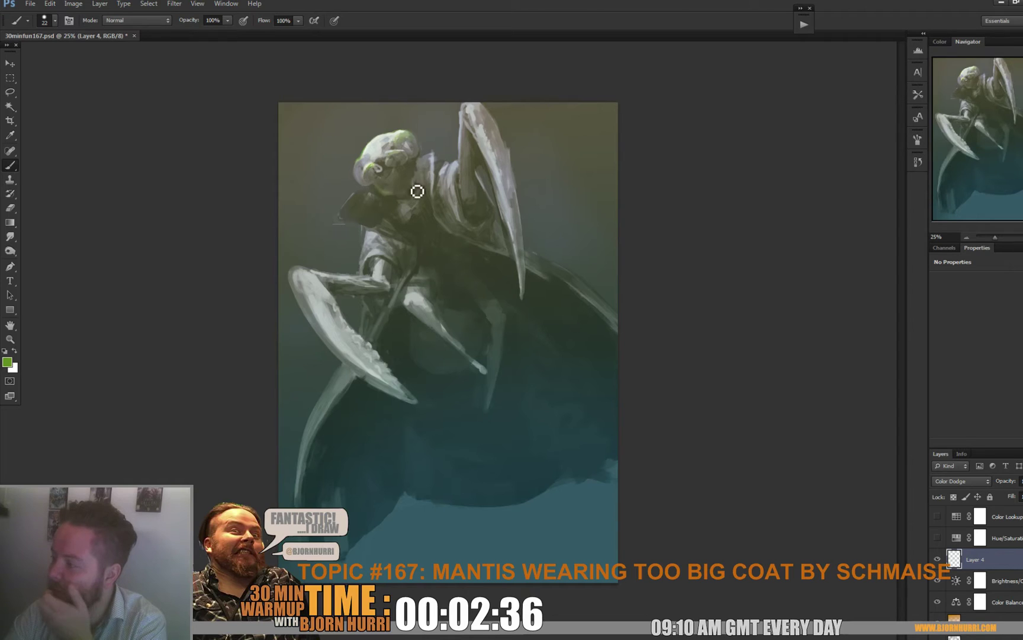
Tint the raised claw, the lower claw and the small legs green with a 63 px brush.
right_click(478, 125)
click(525, 153)
drag(471, 111, 486, 144)
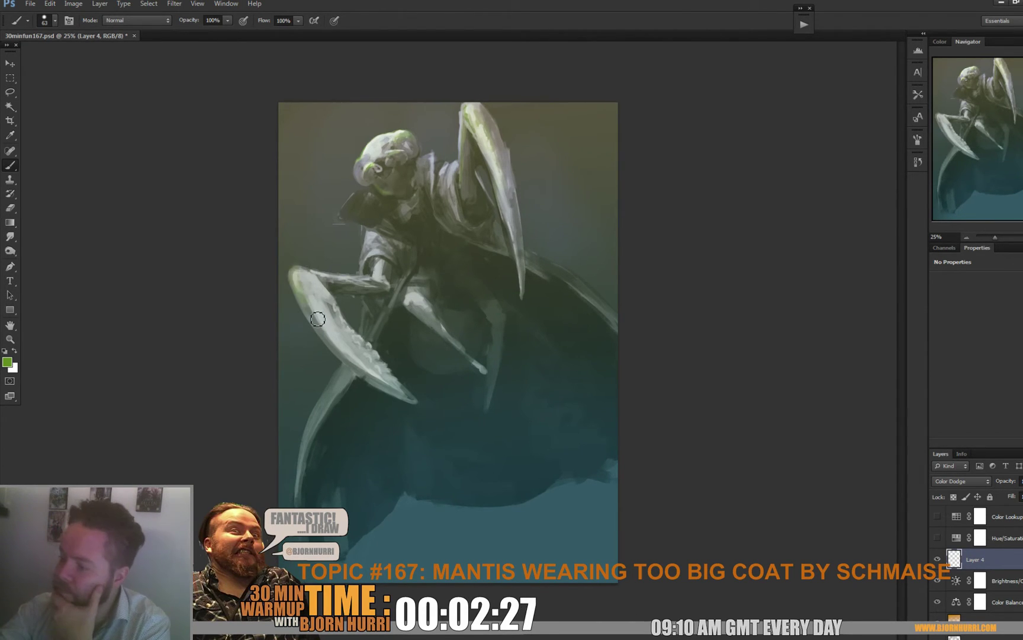
drag(330, 292, 322, 279)
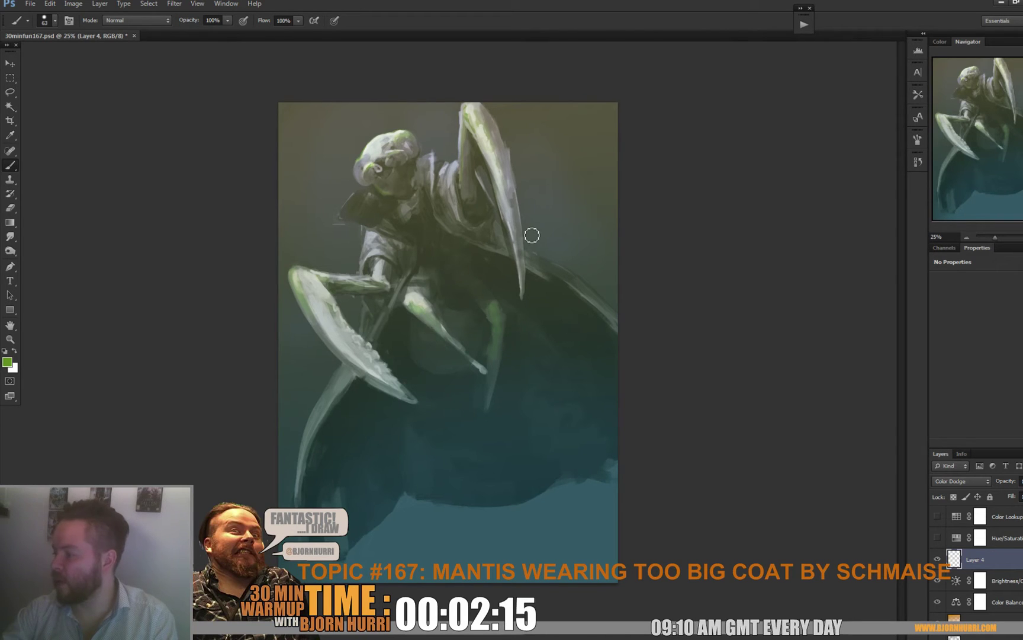
Brighten the mantis's eye with green dodge strokes and reduce the brush to 22 px for finer touches.
key(e)
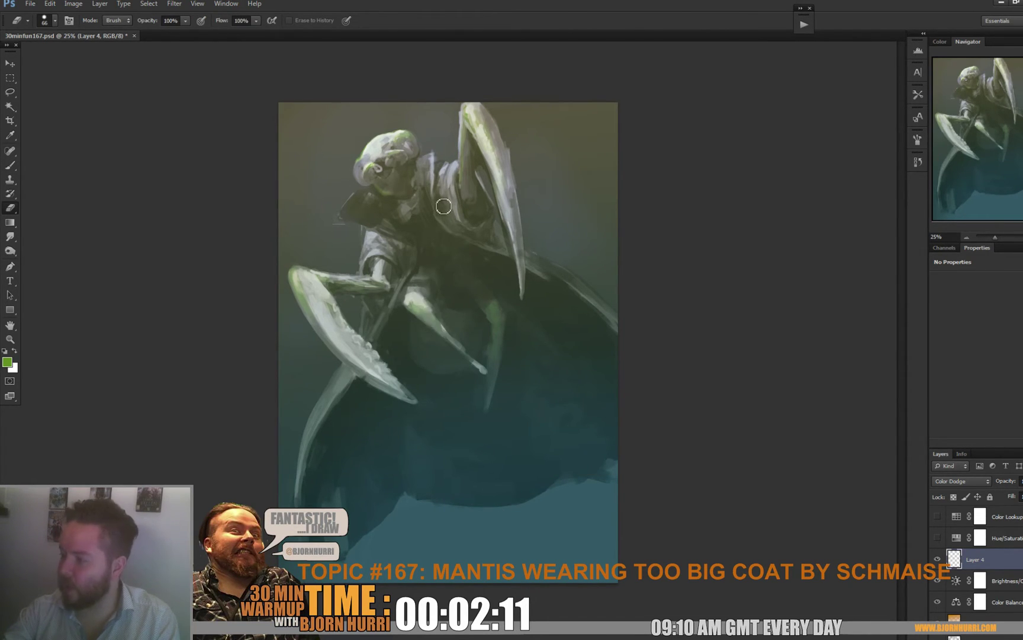
key(b)
drag(374, 170, 366, 165)
key(e)
key(b)
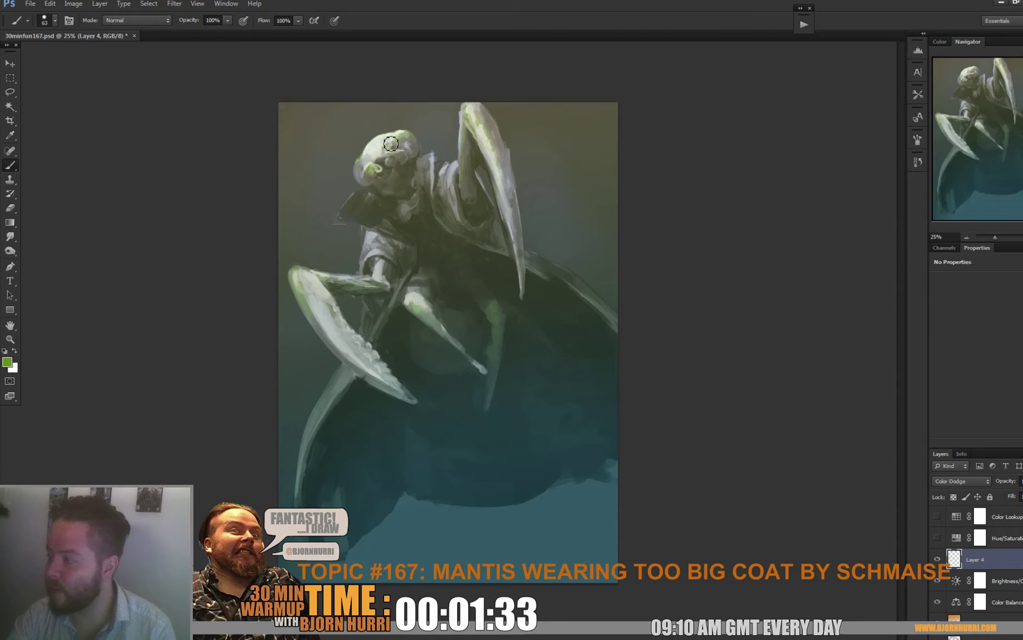
right_click(419, 142)
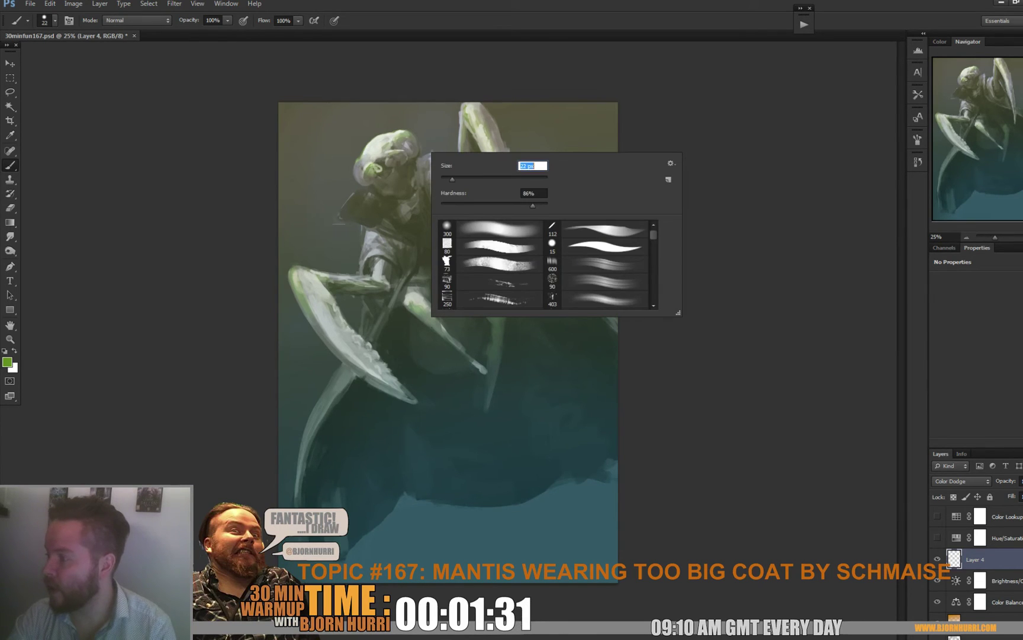
key(Return)
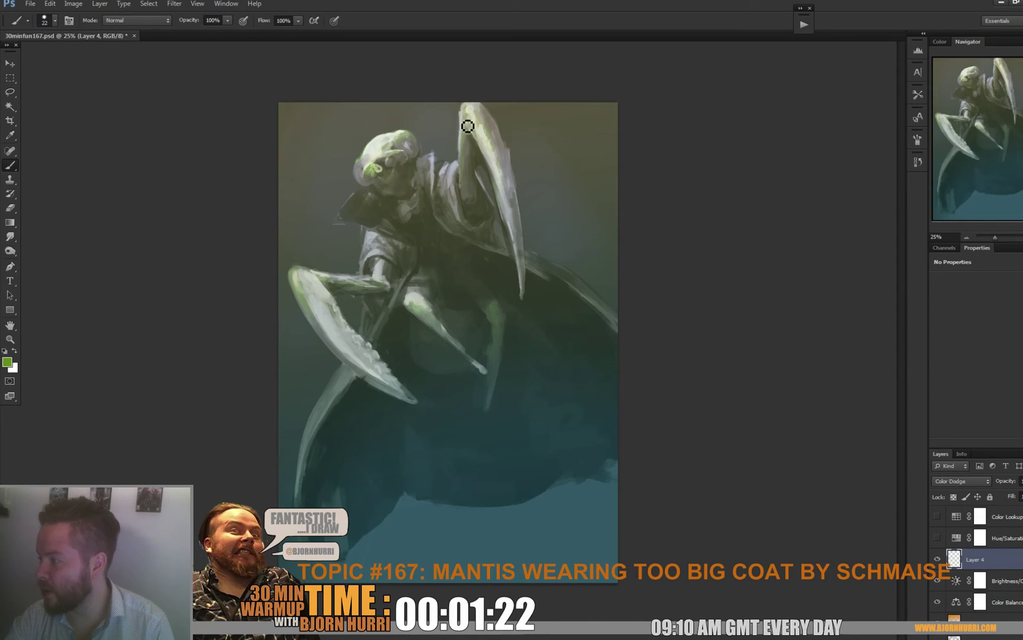
Strengthen the green on the raised claw with a 63 px brush and on the lower forearm with a 44 px brush.
right_click(516, 137)
click(560, 164)
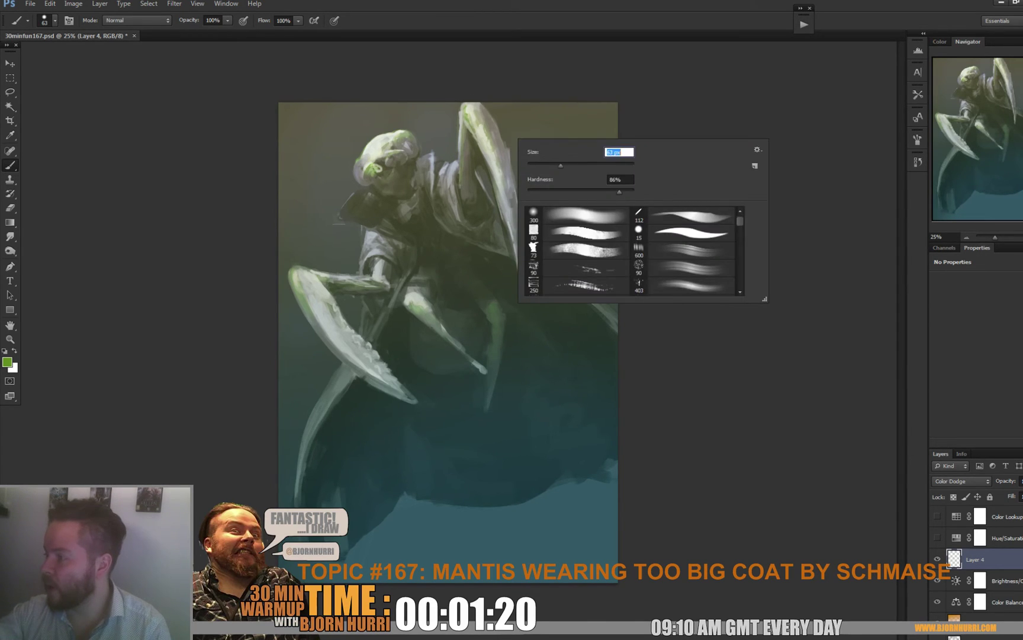
drag(472, 107, 486, 127)
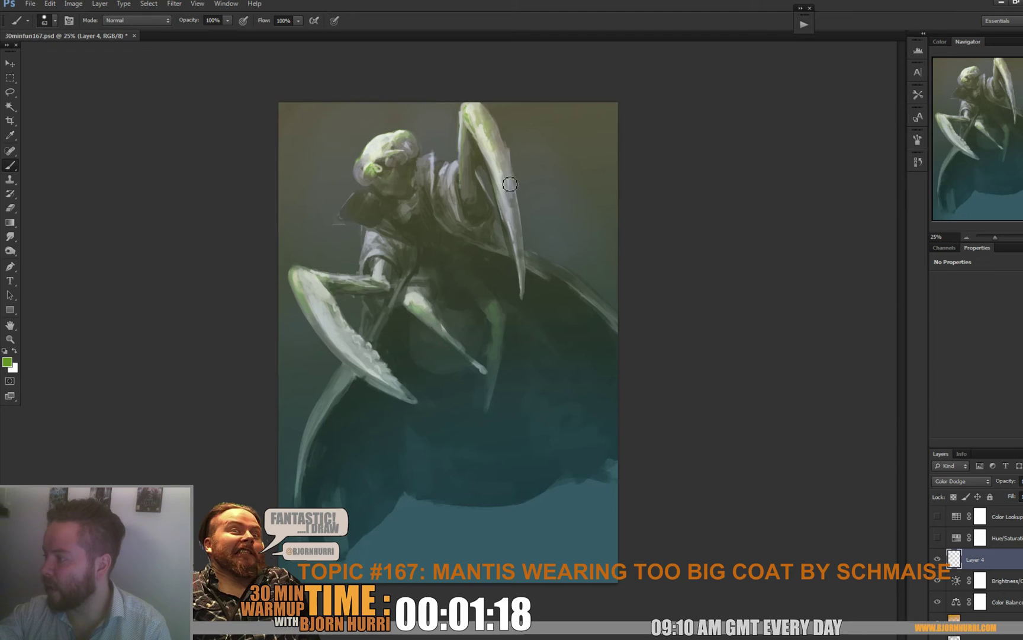
right_click(472, 200)
drag(521, 191, 510, 192)
key(Return)
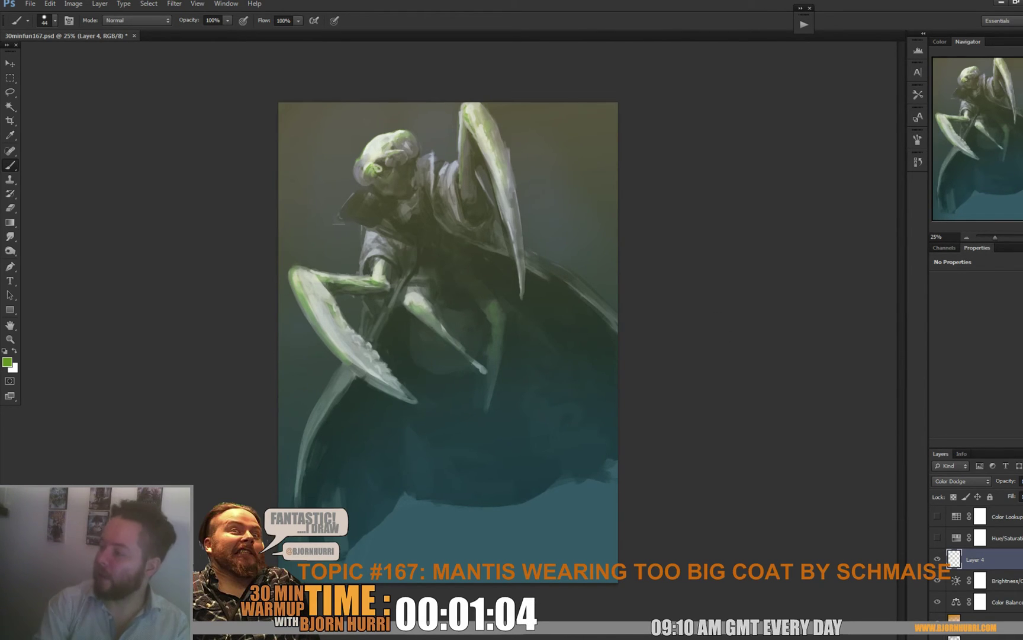
Add another Color Dodge layer above the green highlights and set the foreground colour to dark yellow, #9f7f01.
key(ctrl+shift+alt+n)
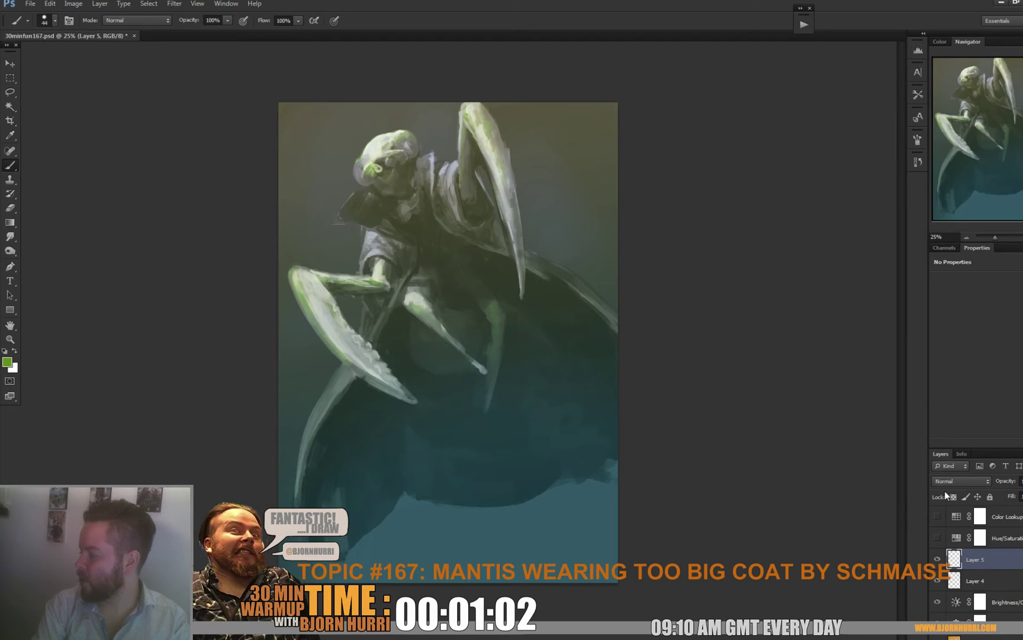
click(951, 481)
click(962, 295)
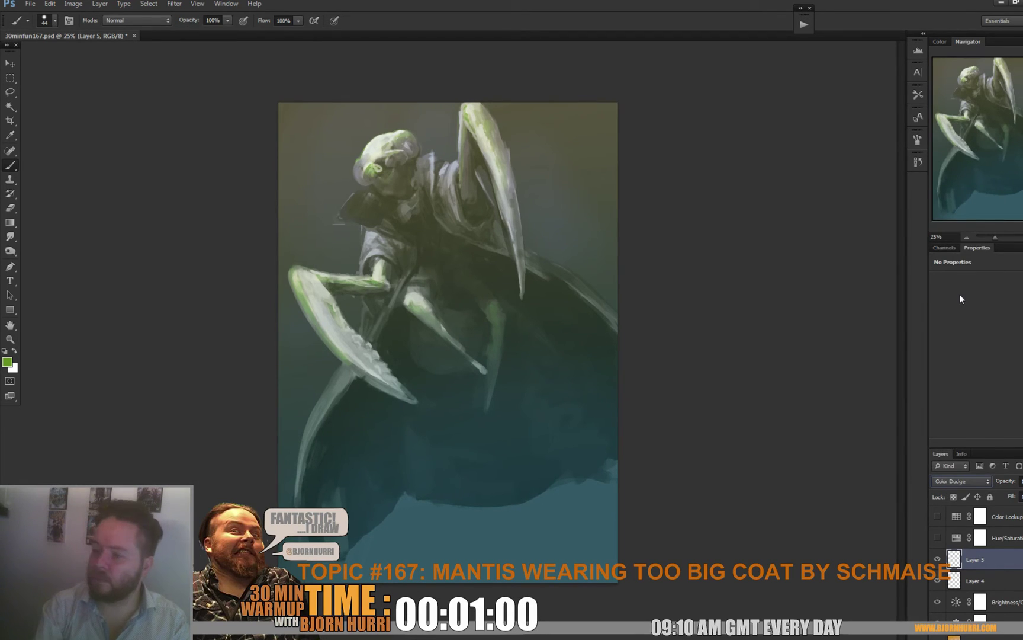
text(n)
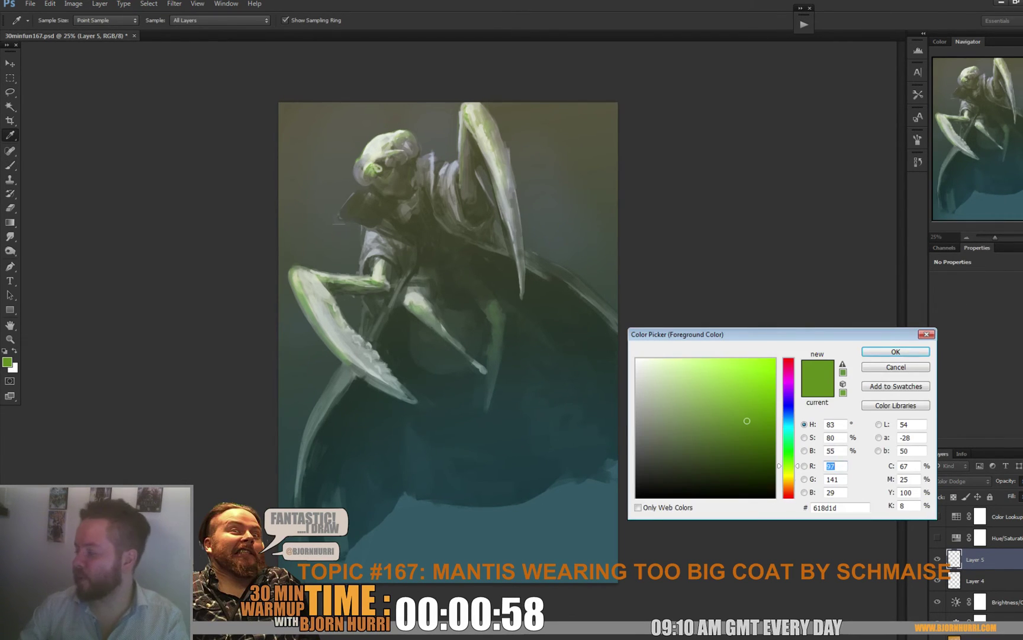
text(141)
click(773, 409)
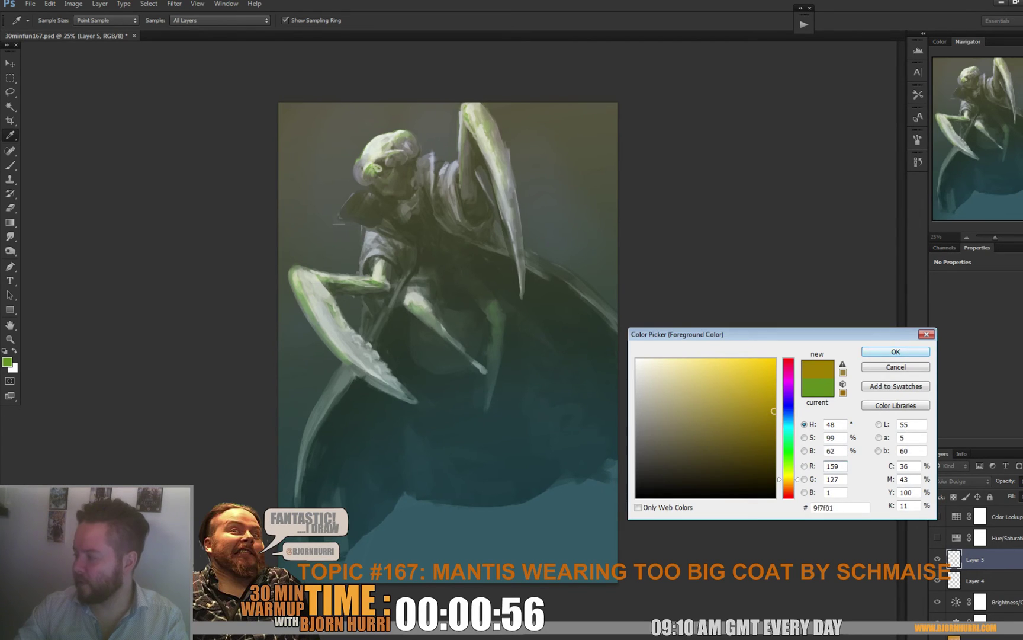
click(895, 351)
Dab a warm glow onto the background above the mantis's head with a soft 1521 px brush, replacing the first attempt.
right_click(408, 180)
click(468, 256)
drag(500, 207, 516, 207)
key(Return)
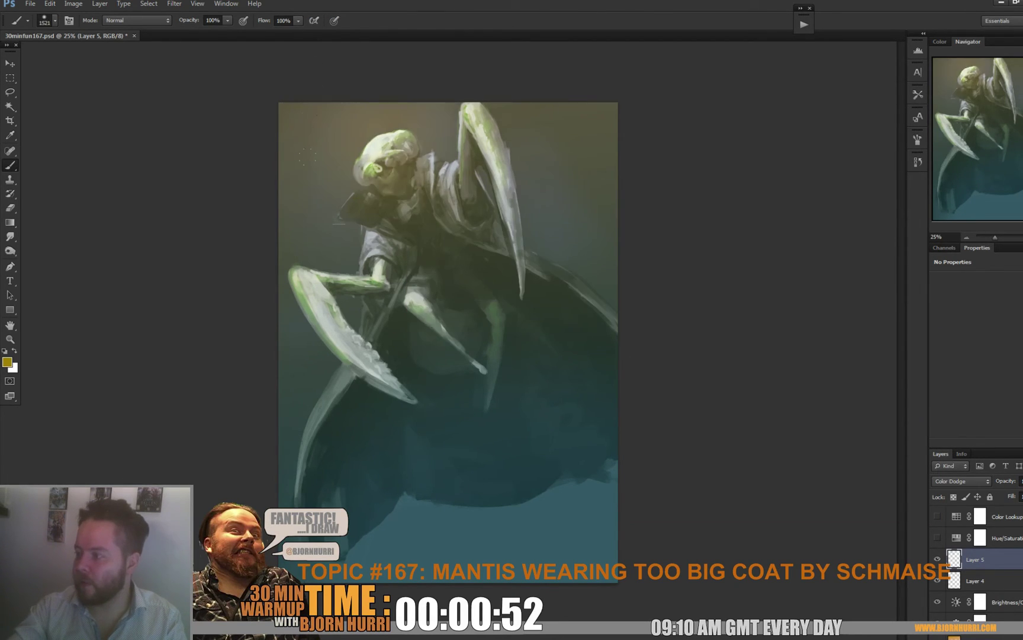
click(360, 100)
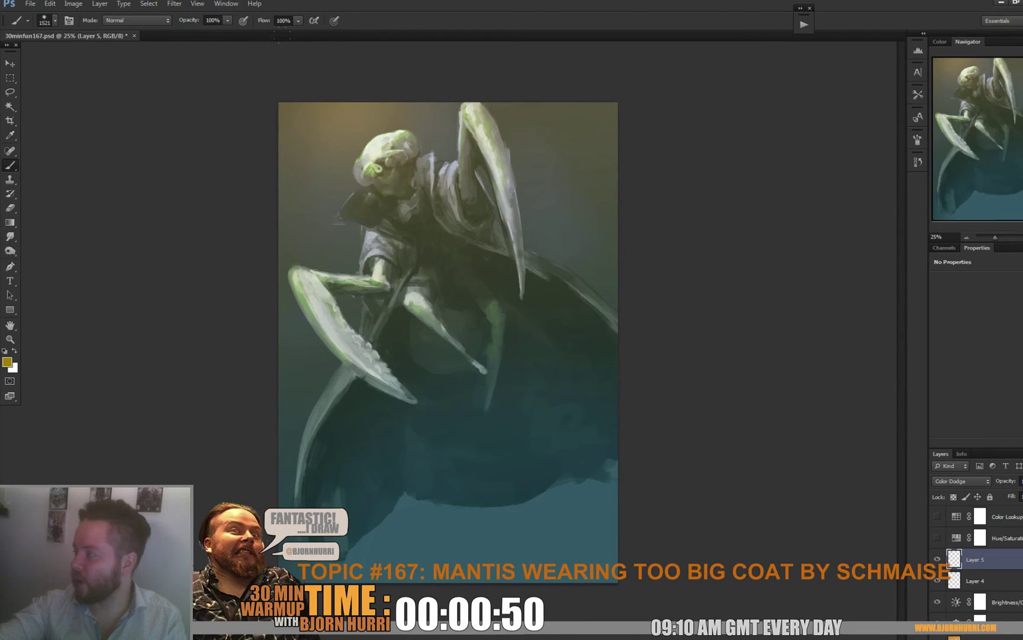
key(ctrl+z)
click(367, 110)
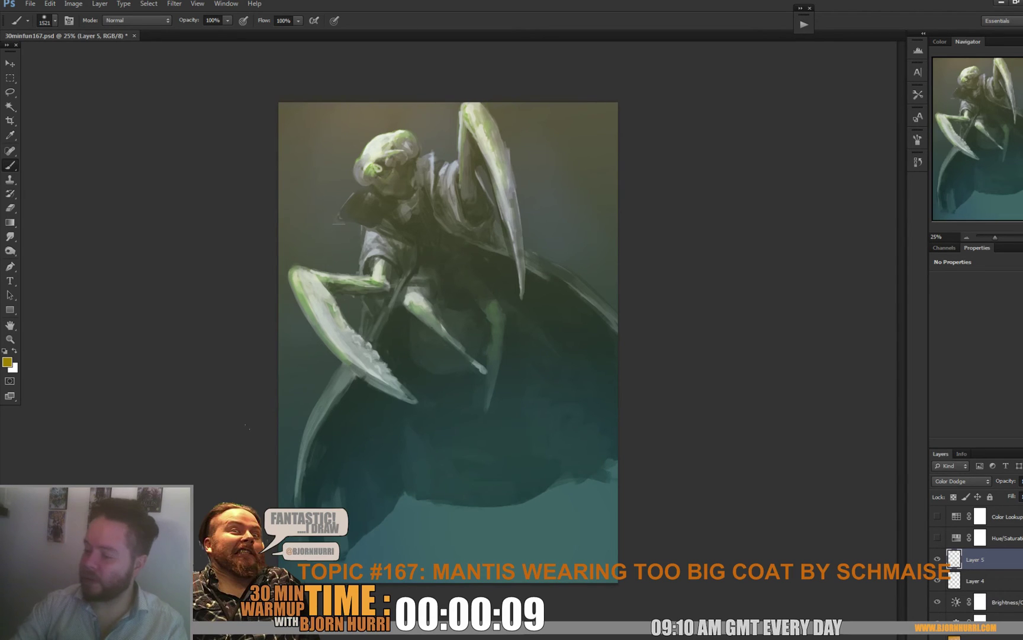
Undo the last glow stroke and add a Brightness/Contrast adjustment layer with raised contrast above the warm glow layer.
key(ctrl+z)
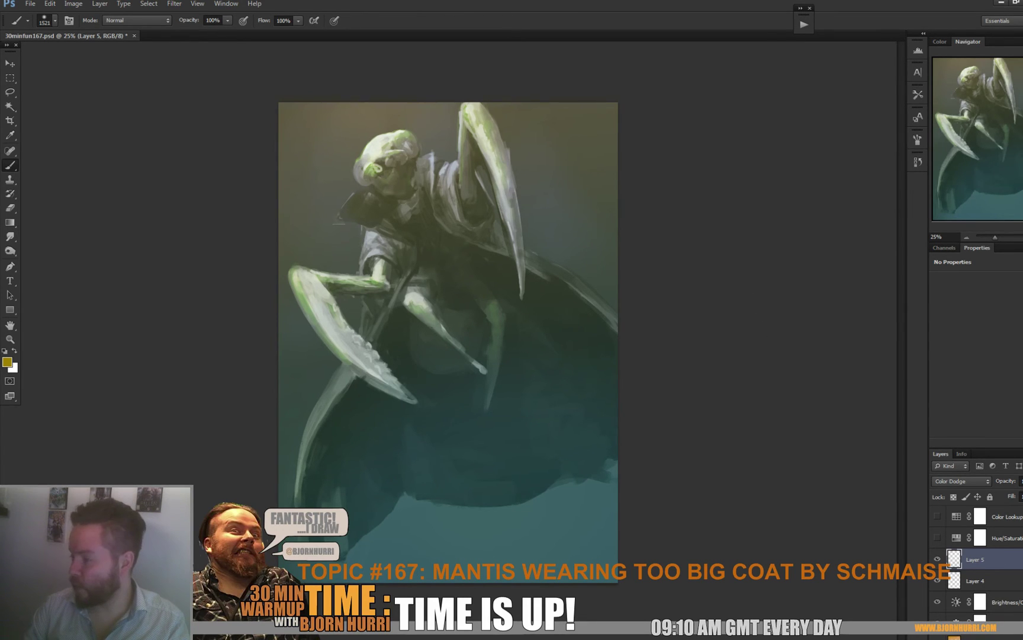
click(992, 636)
click(980, 453)
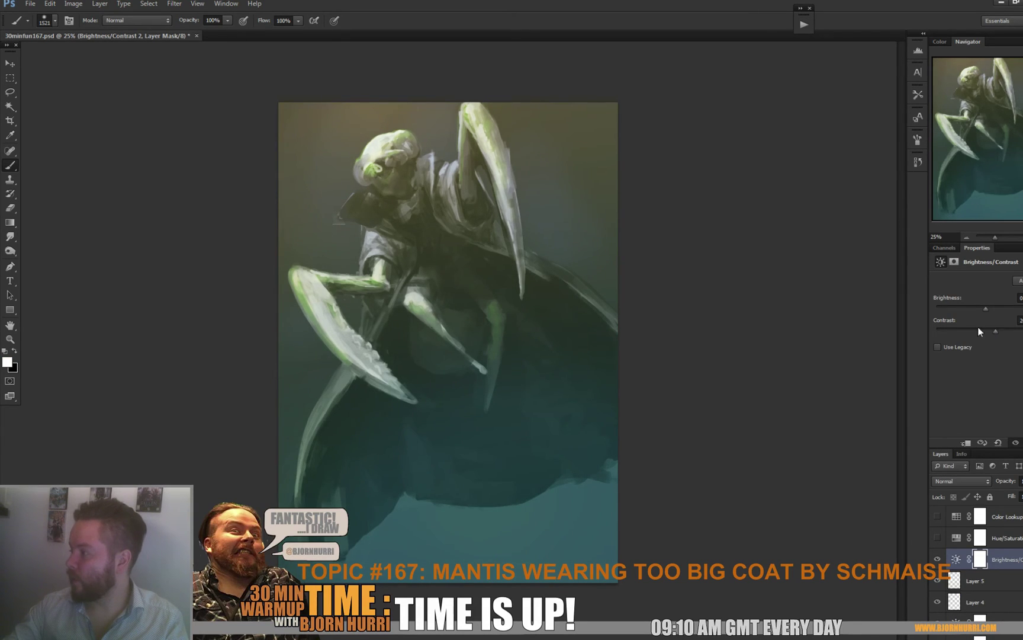
Add a new layer at Normal blending, sample light grey from the lower claw and choose a square textured brush at 27 px.
key(ctrl+alt+shift+n)
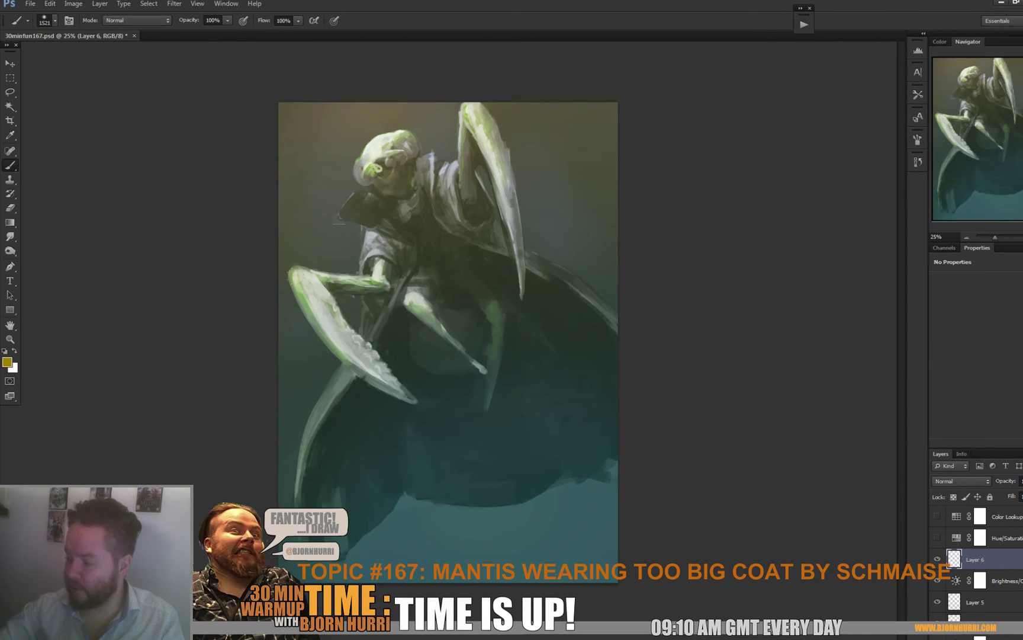
alt+click(369, 350)
right_click(372, 354)
click(435, 448)
click(396, 379)
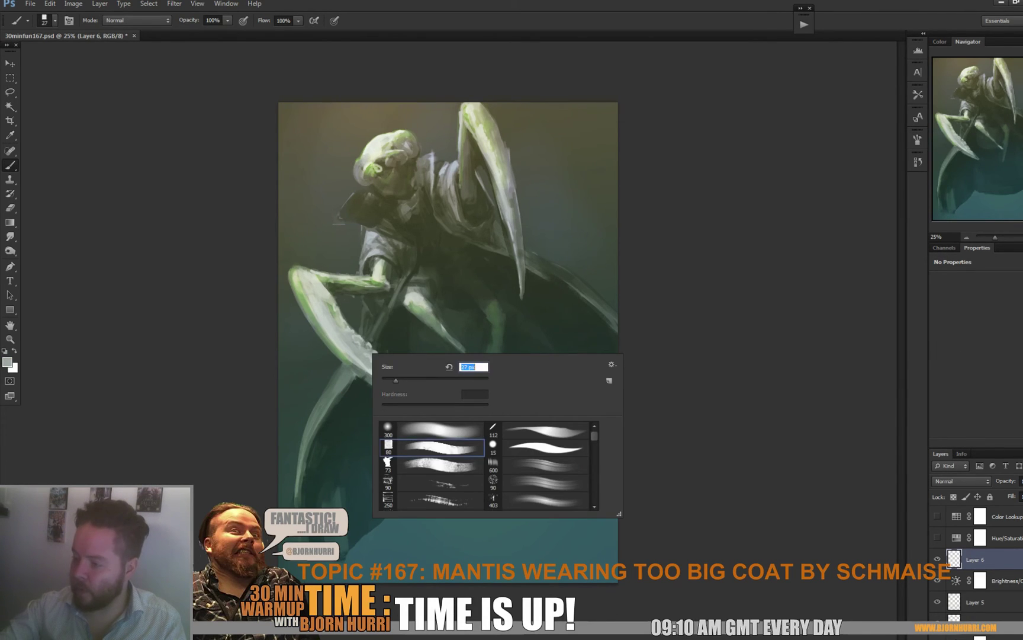
click(311, 362)
Paint thin diagonal light-grey rain streaks over the background around the mantis, including the area below the coat.
drag(288, 330, 290, 338)
drag(299, 343, 302, 347)
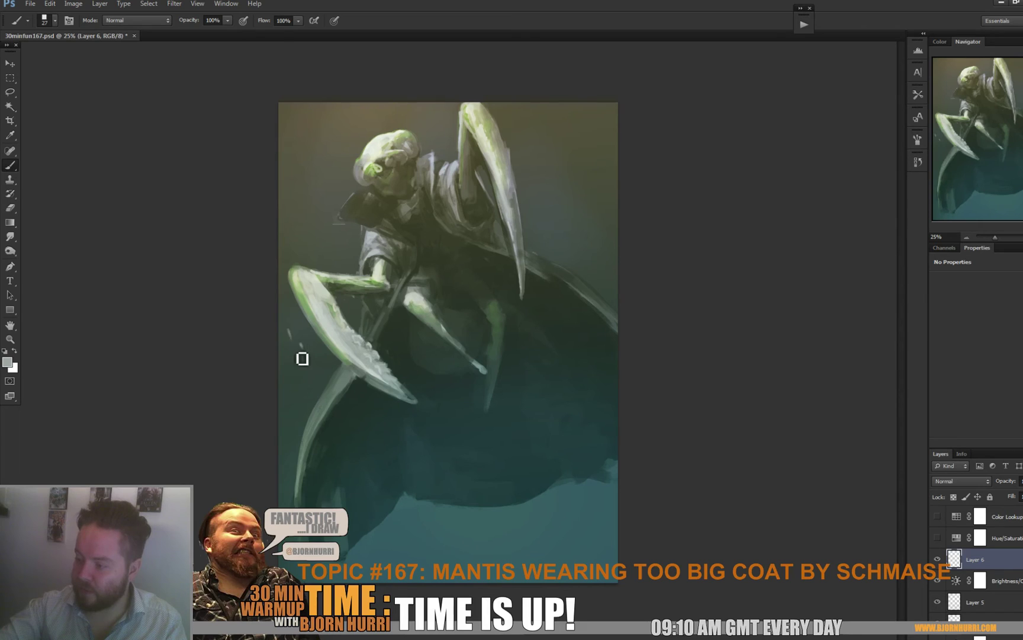
drag(280, 306, 288, 333)
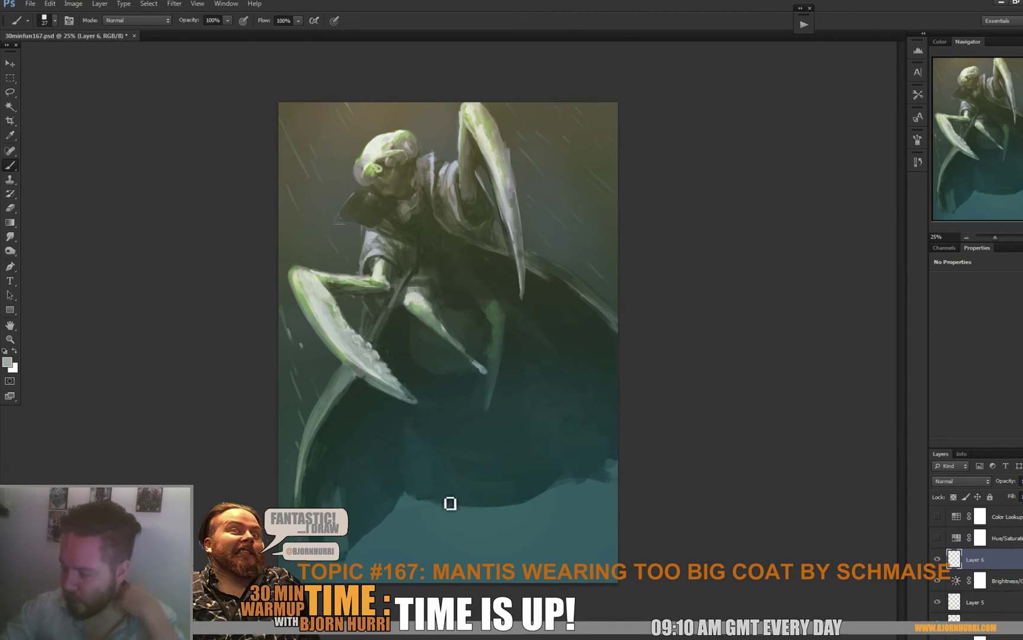
drag(518, 552, 521, 558)
mouse_move(505, 508)
mouse_down()
mouse_move(514, 518)
mouse_move(503, 513)
mouse_up()
drag(532, 497, 548, 515)
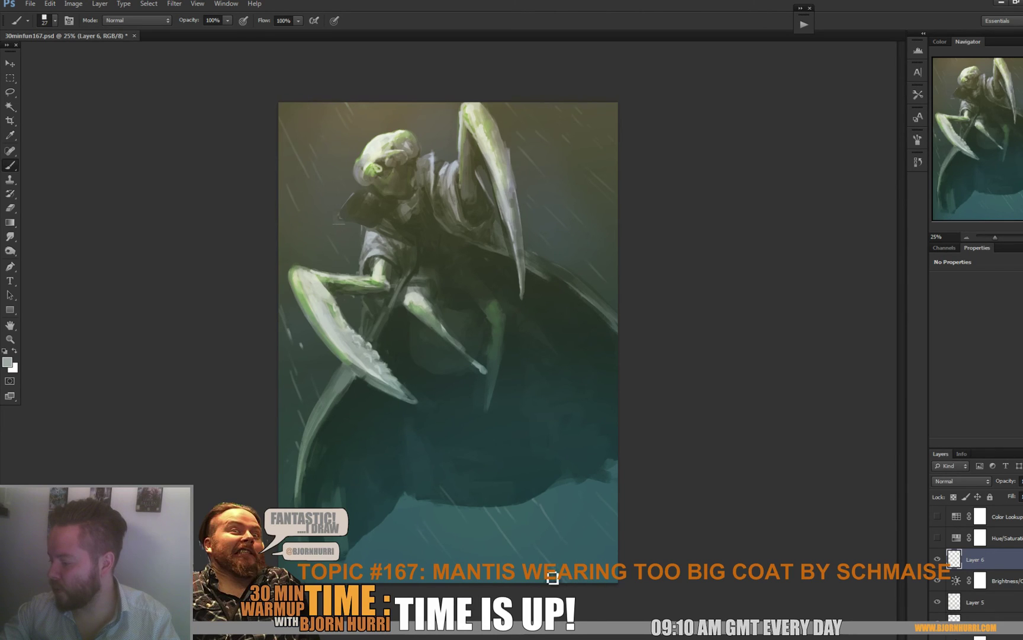
Save the finished painting 30minfun167.psd and close the document.
key(e)
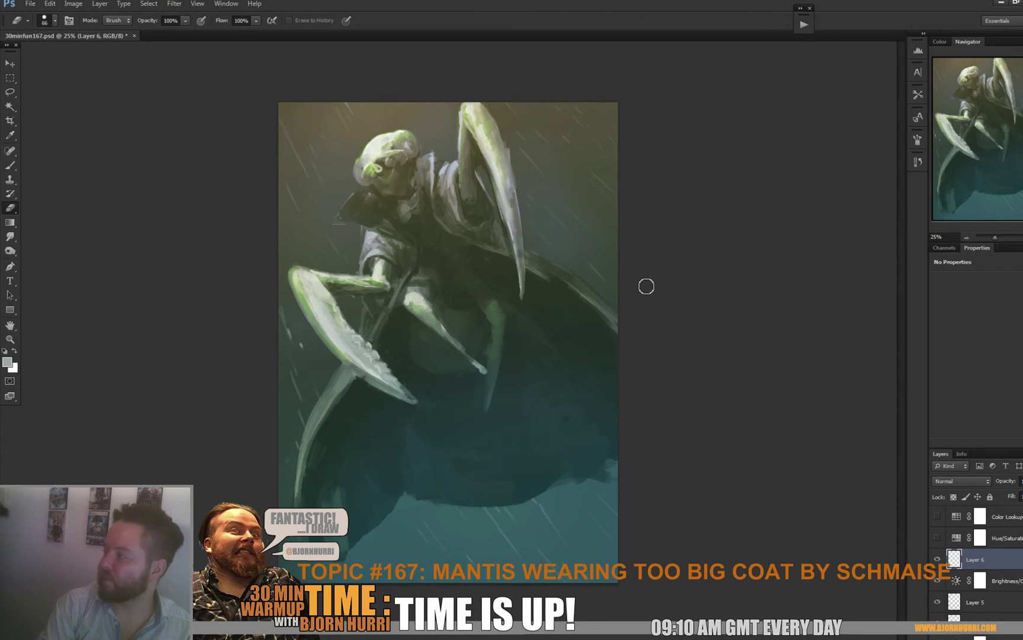
key(ctrl+s)
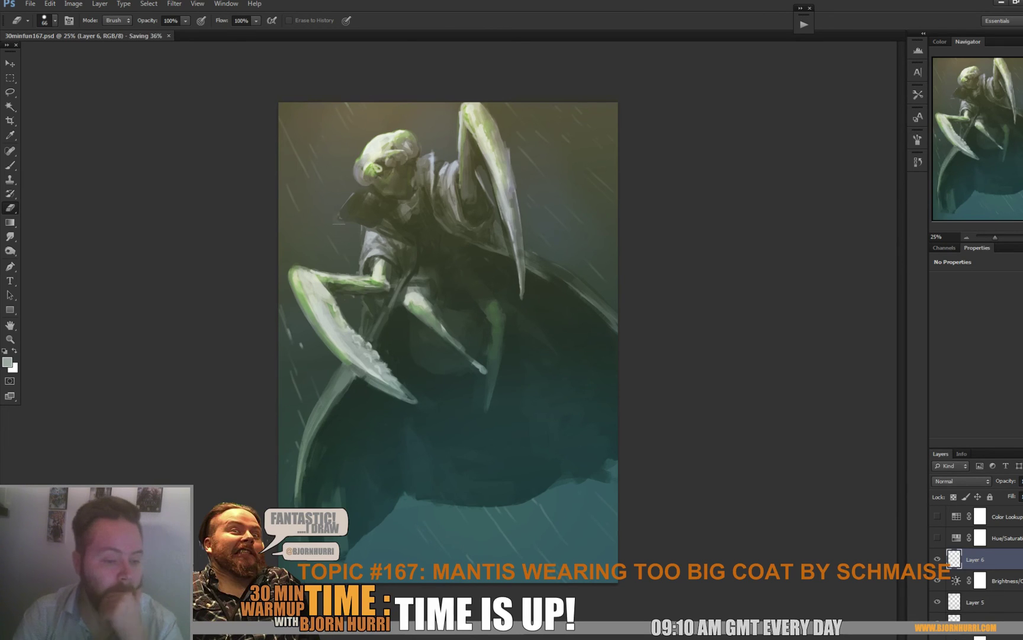
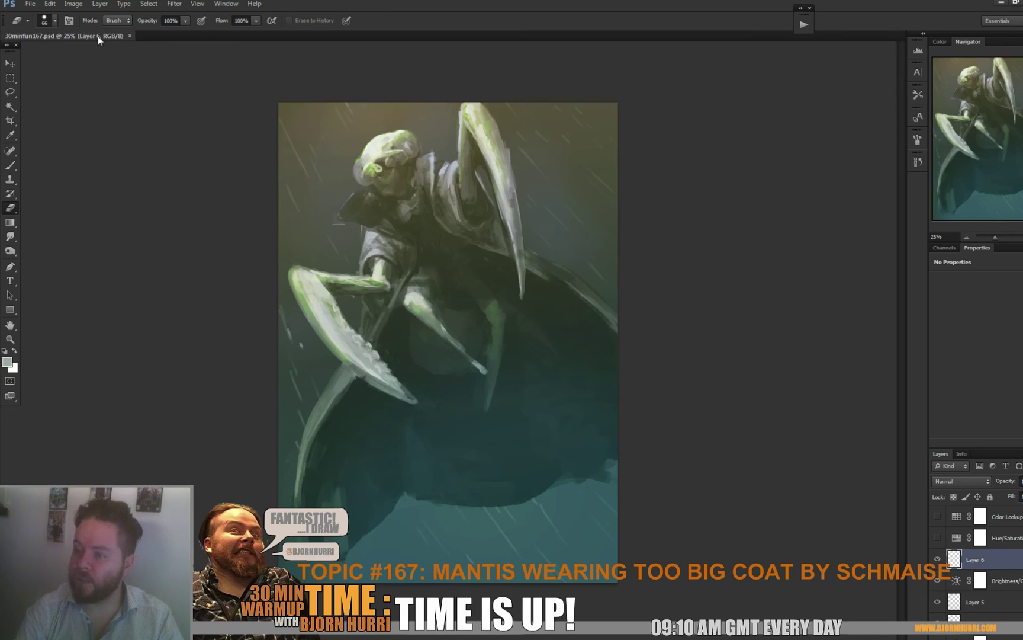
drag(105, 35, 193, 68)
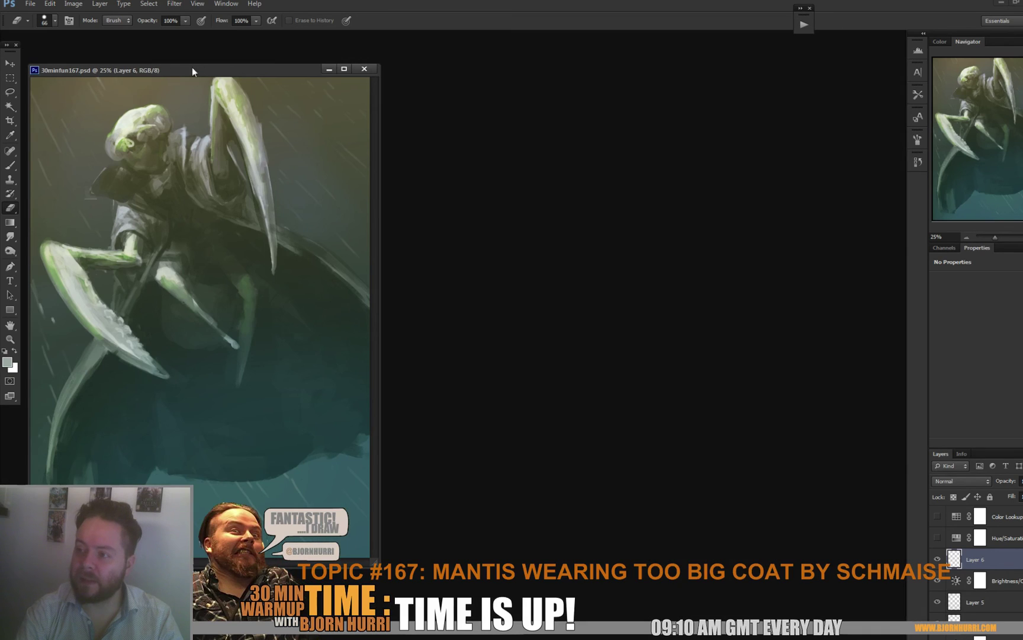
click(366, 69)
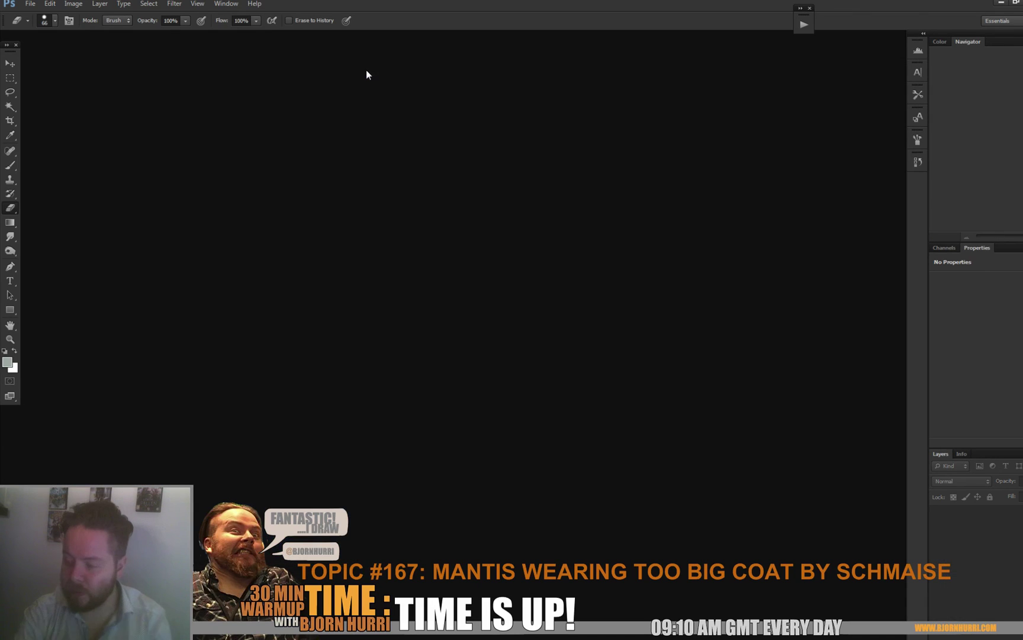